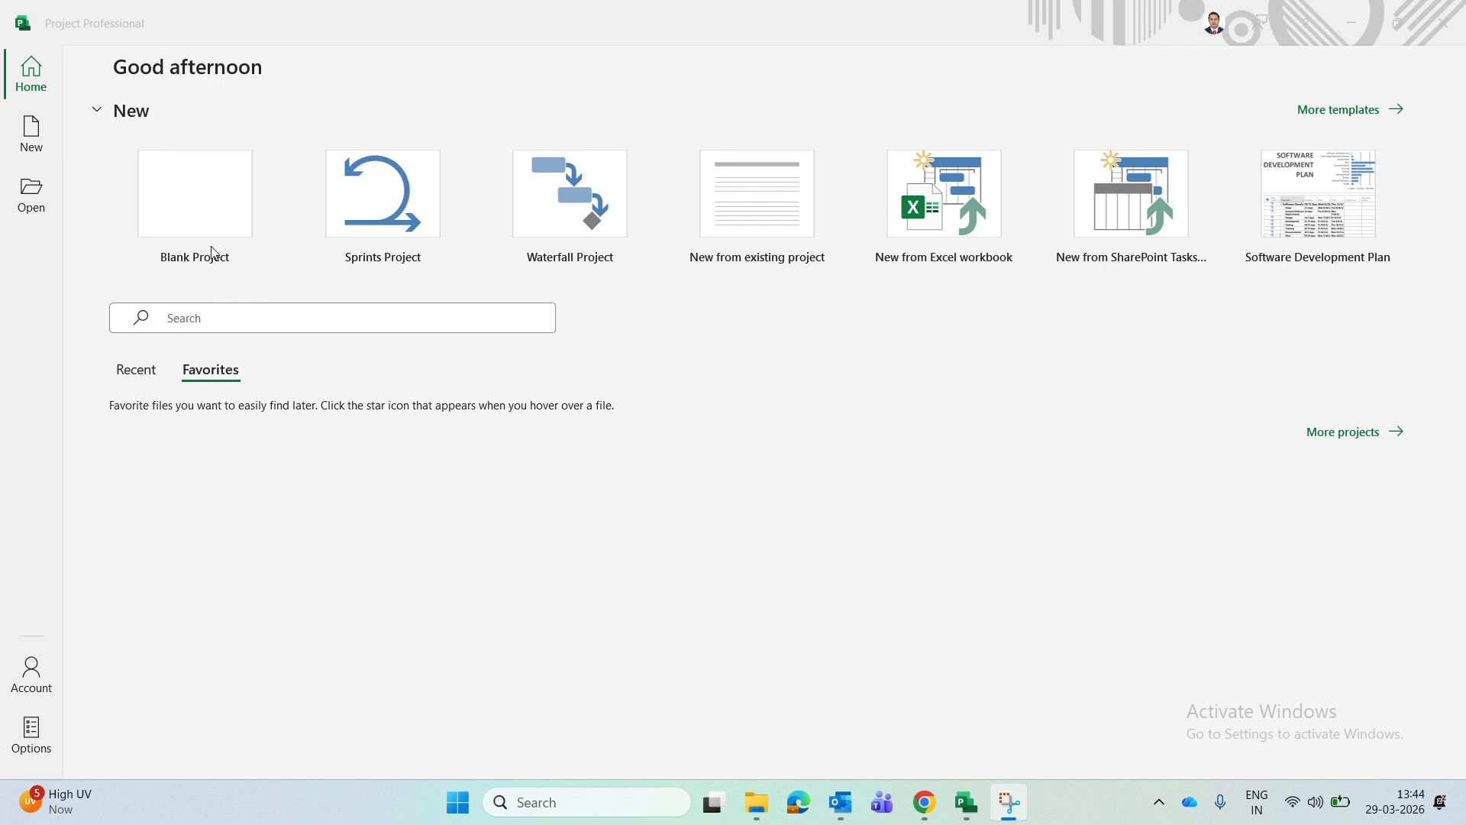
Create a new blank project.
click(217, 197)
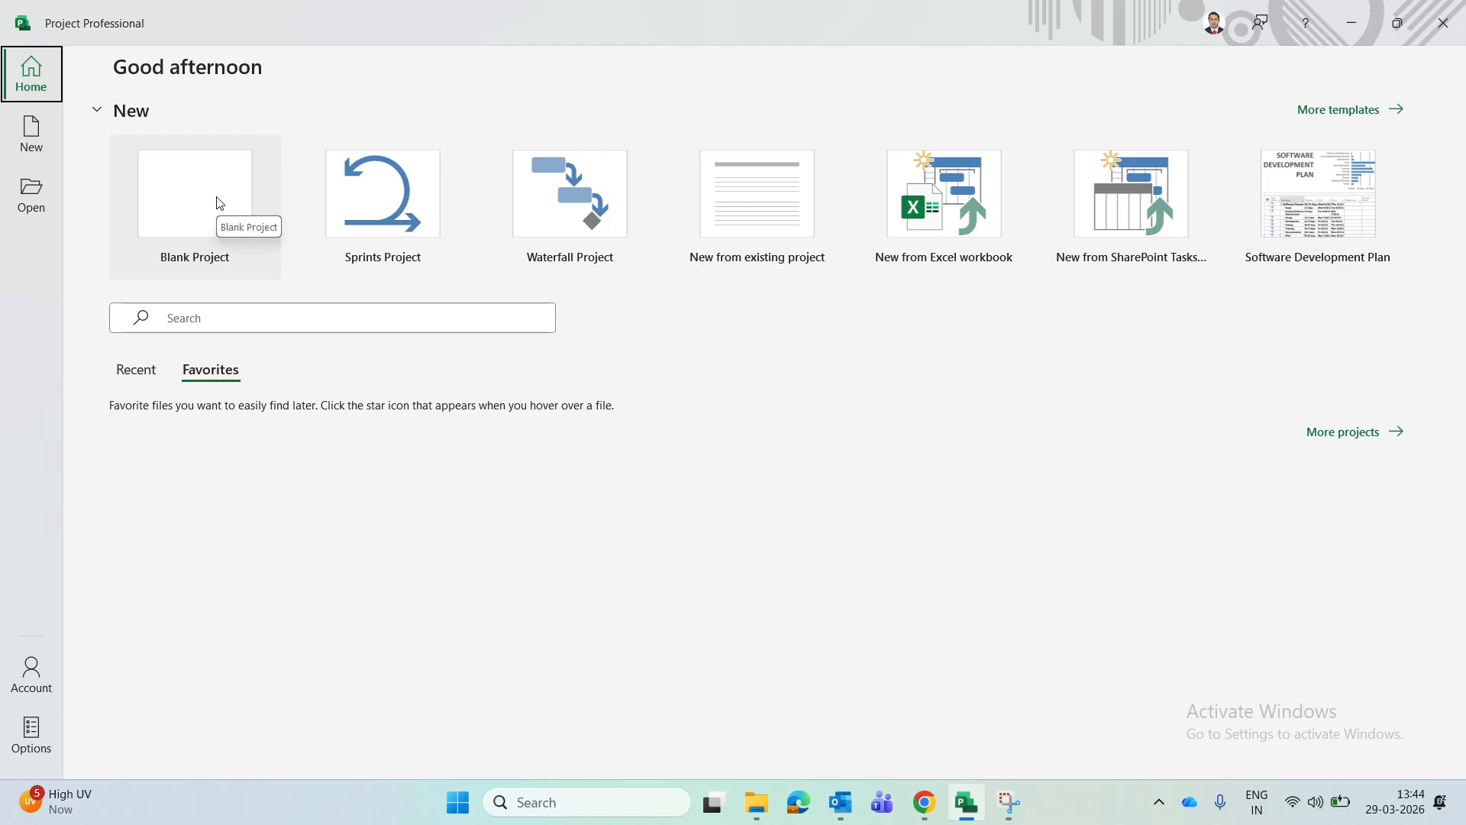
click(219, 200)
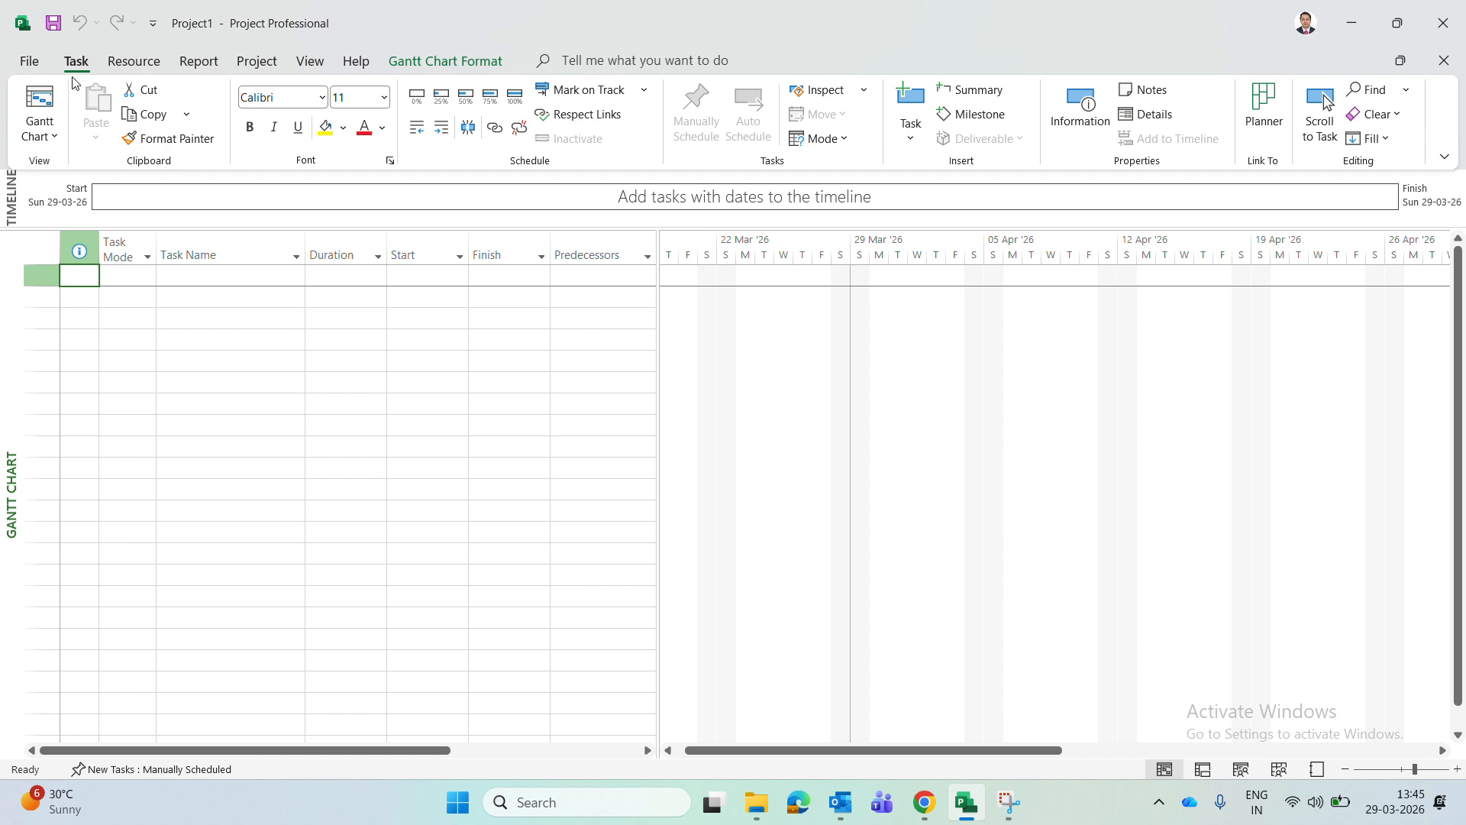
Set the project's week to start on Monday in the schedule options.
click(23, 60)
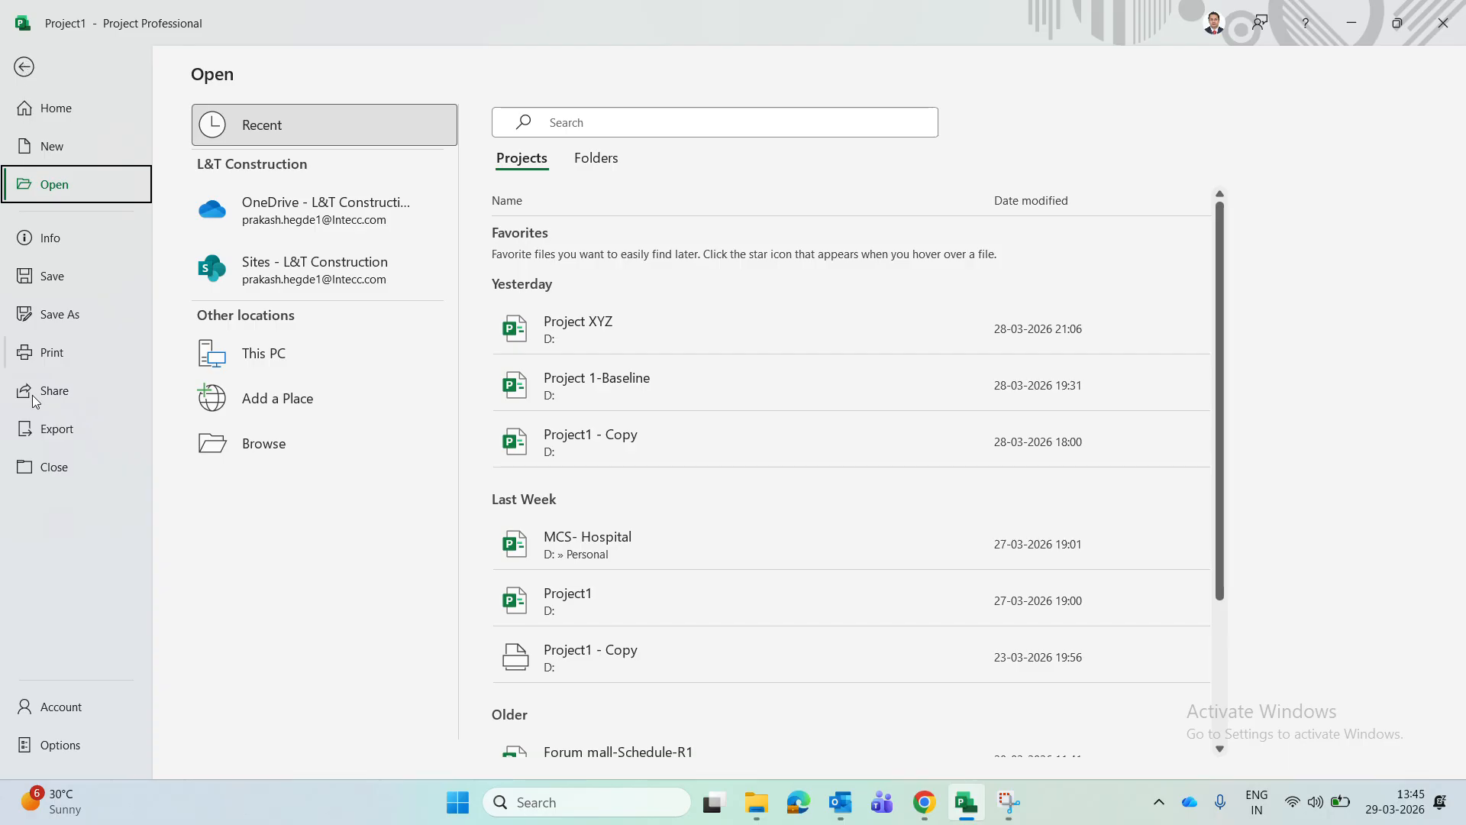
click(57, 747)
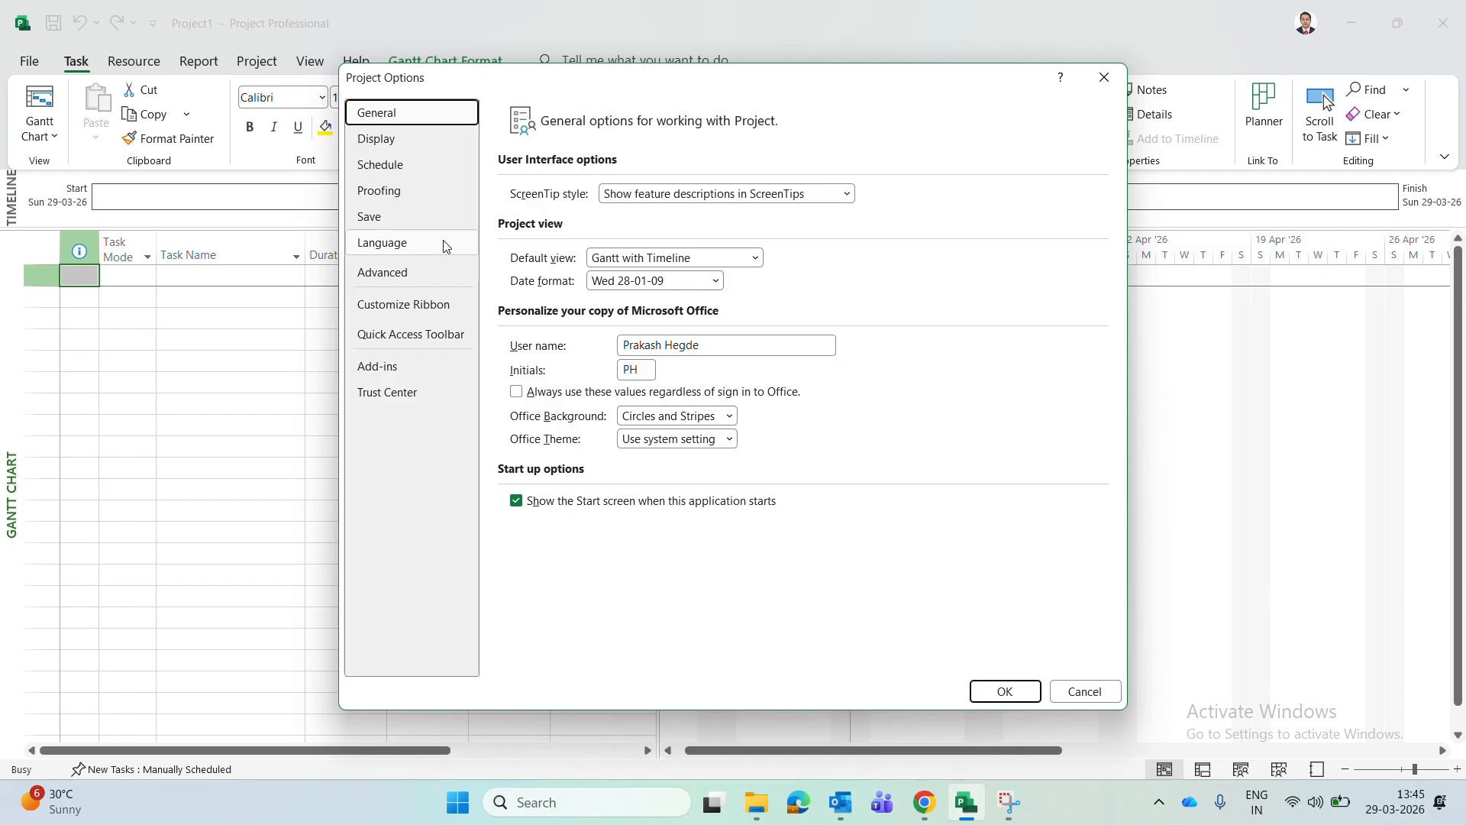
click(404, 165)
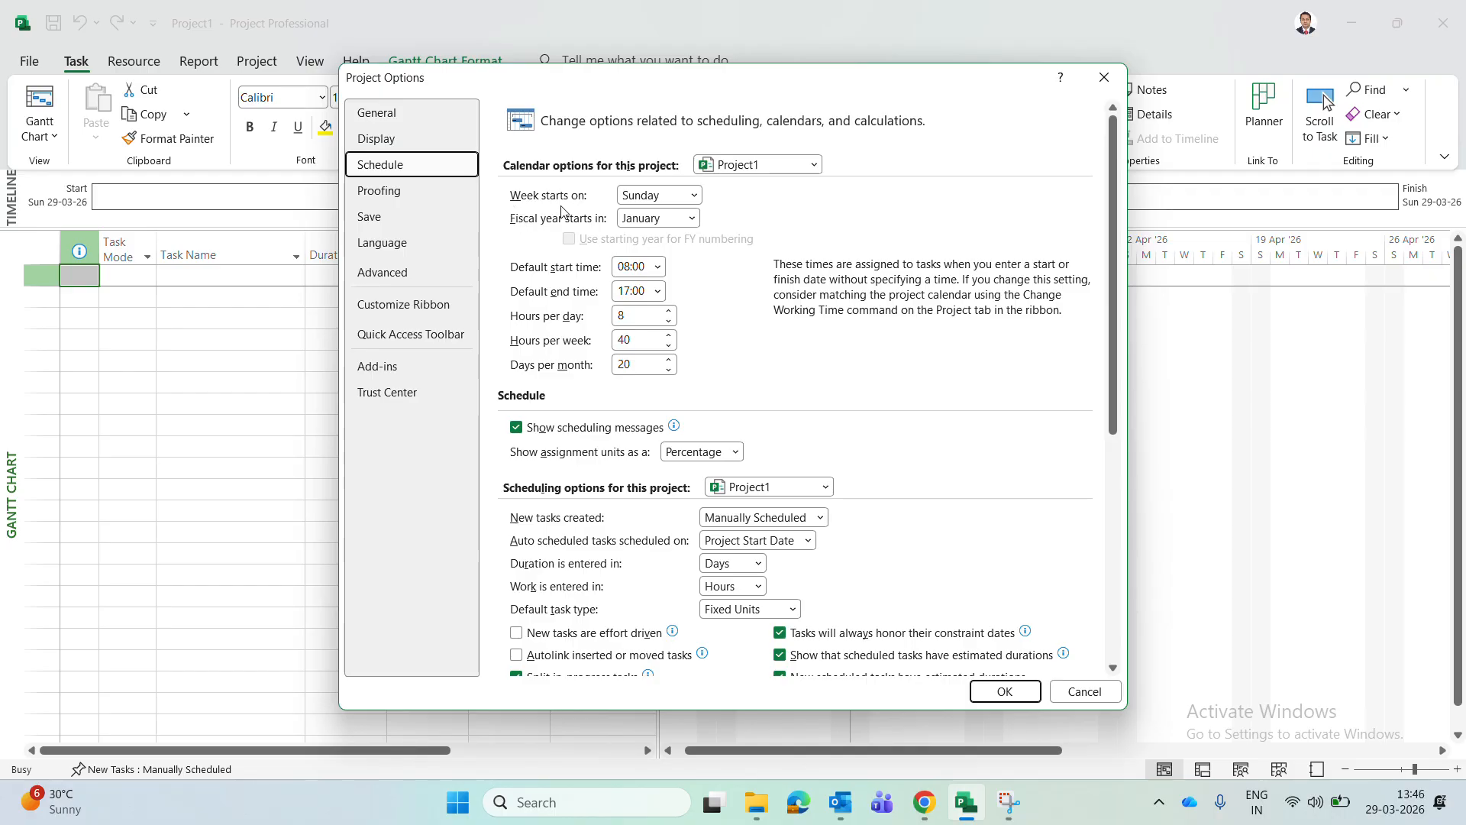
click(695, 196)
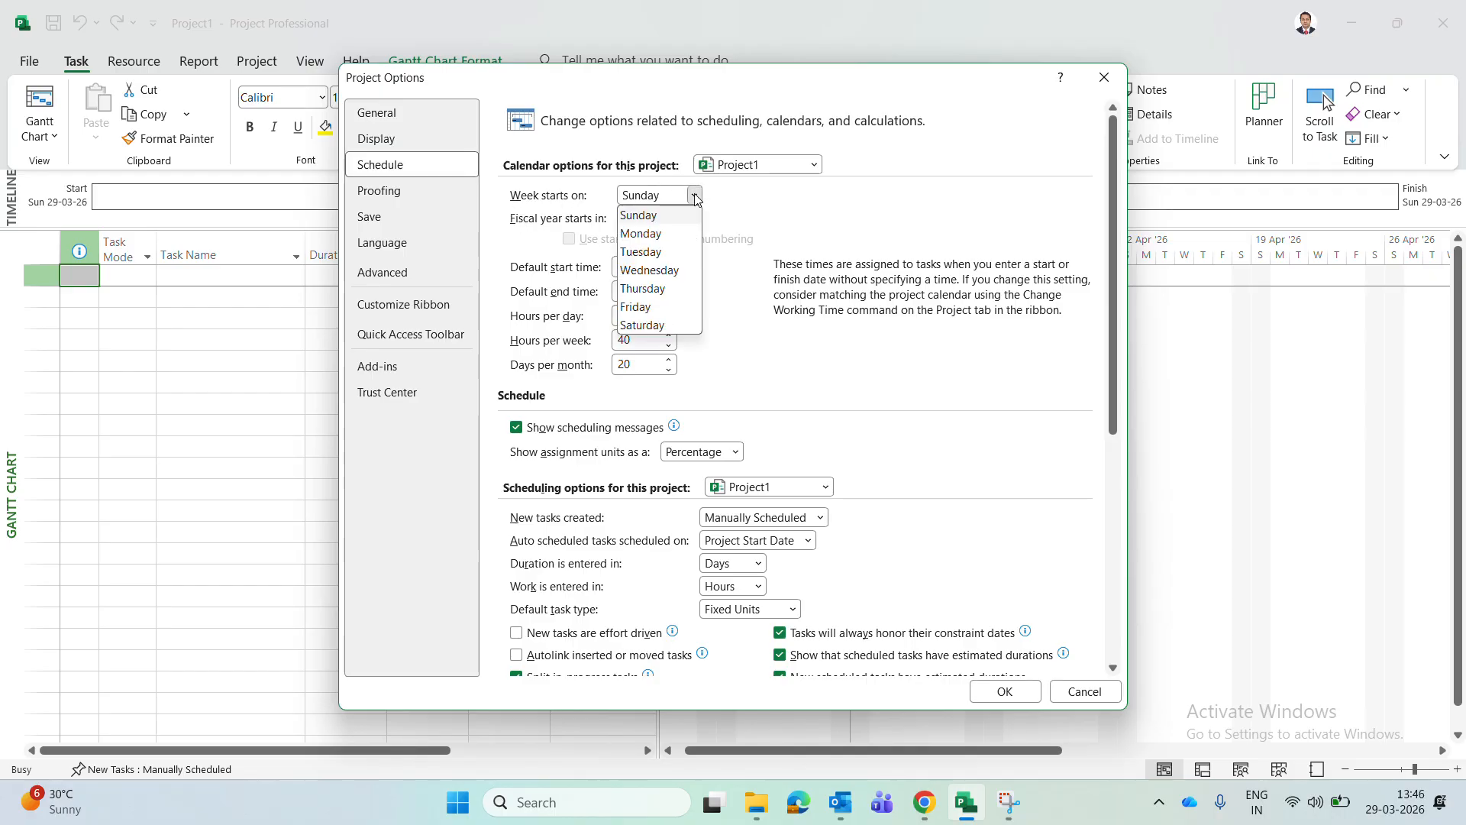
click(668, 240)
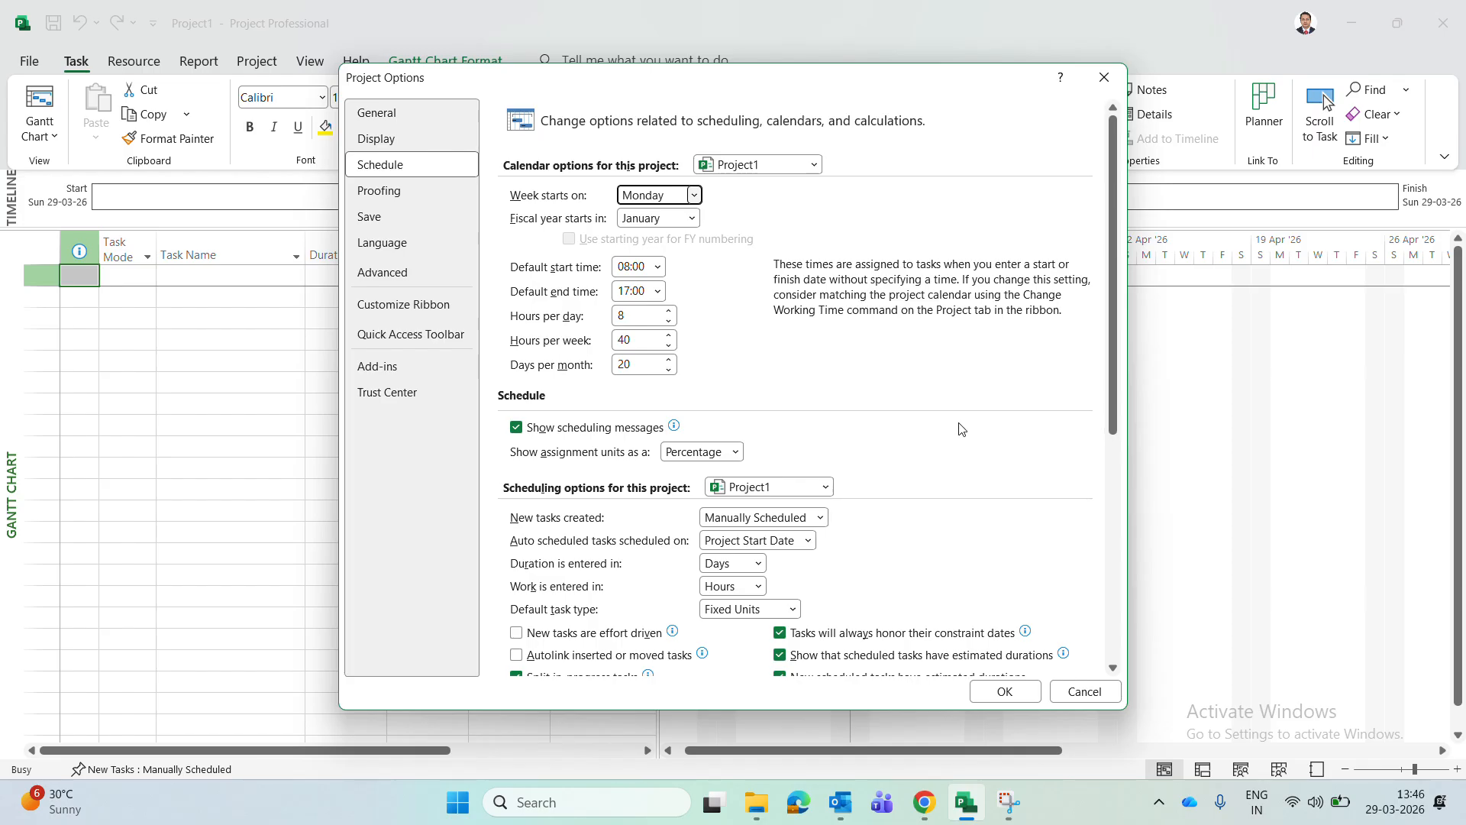
Set new tasks to Auto Scheduled, starting on the Project Start Date, and apply the schedule options.
scroll(958, 428, down, 2)
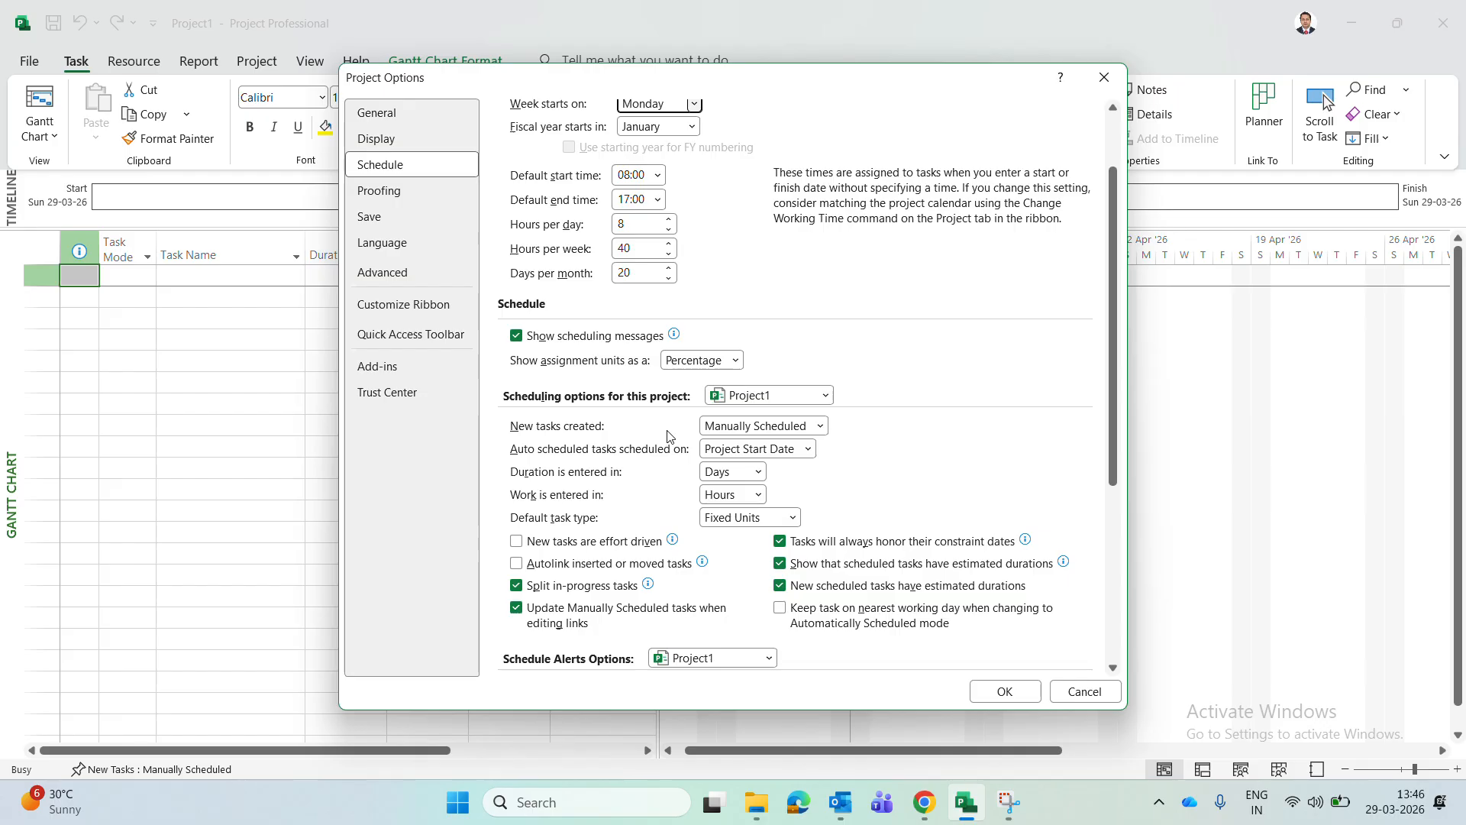
click(817, 430)
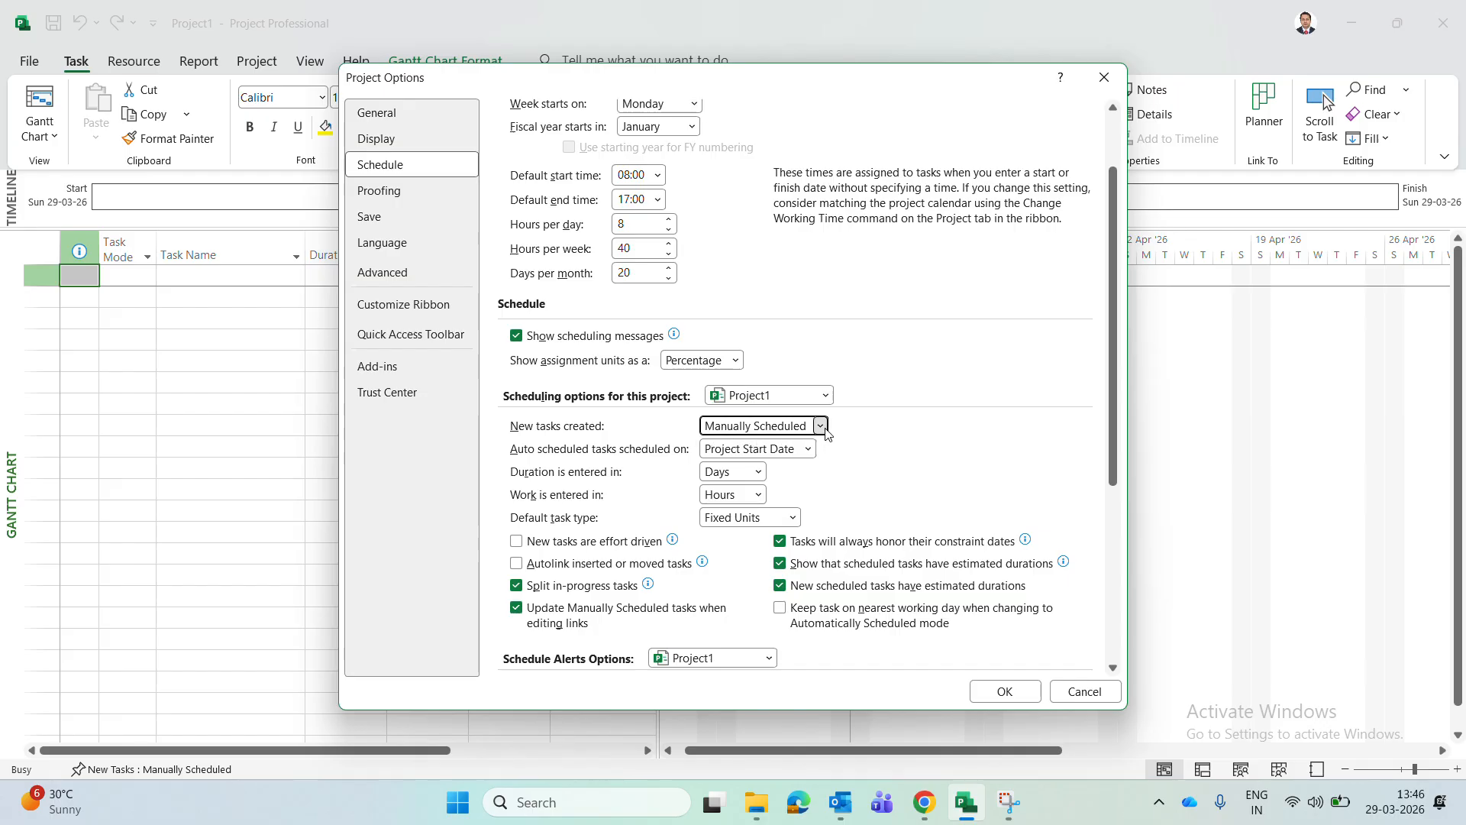
click(748, 466)
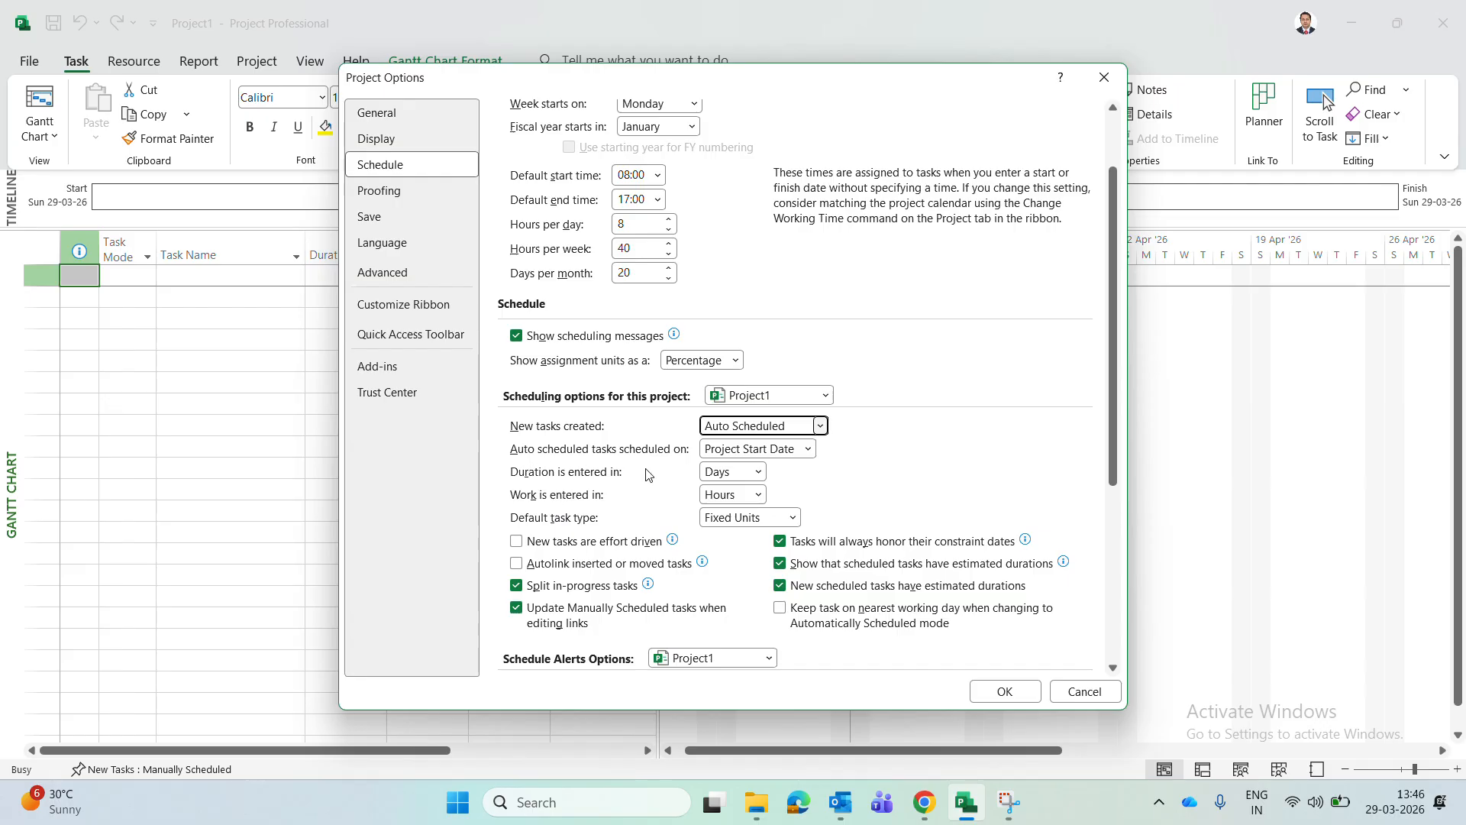
click(807, 450)
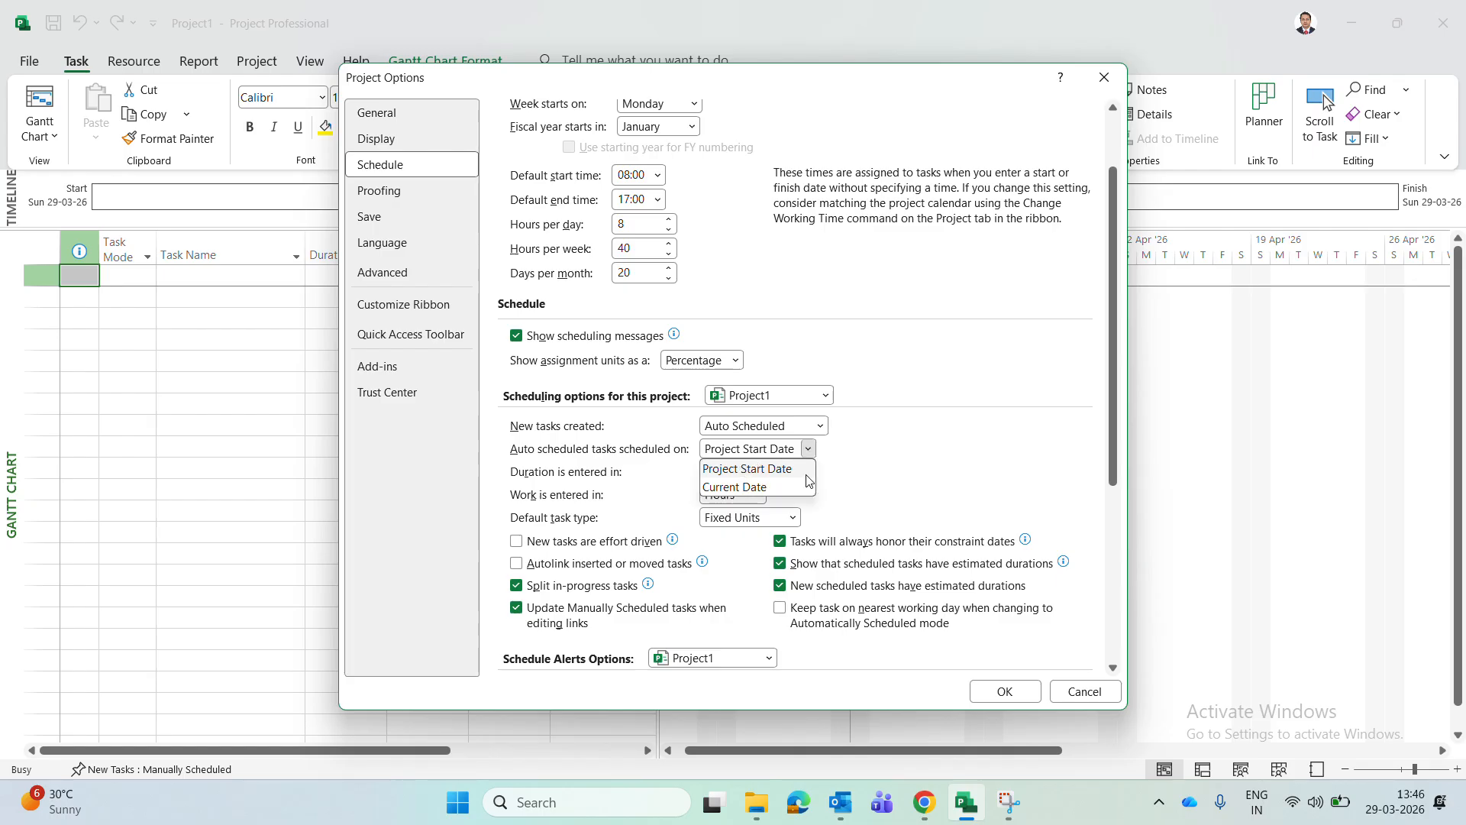
click(769, 477)
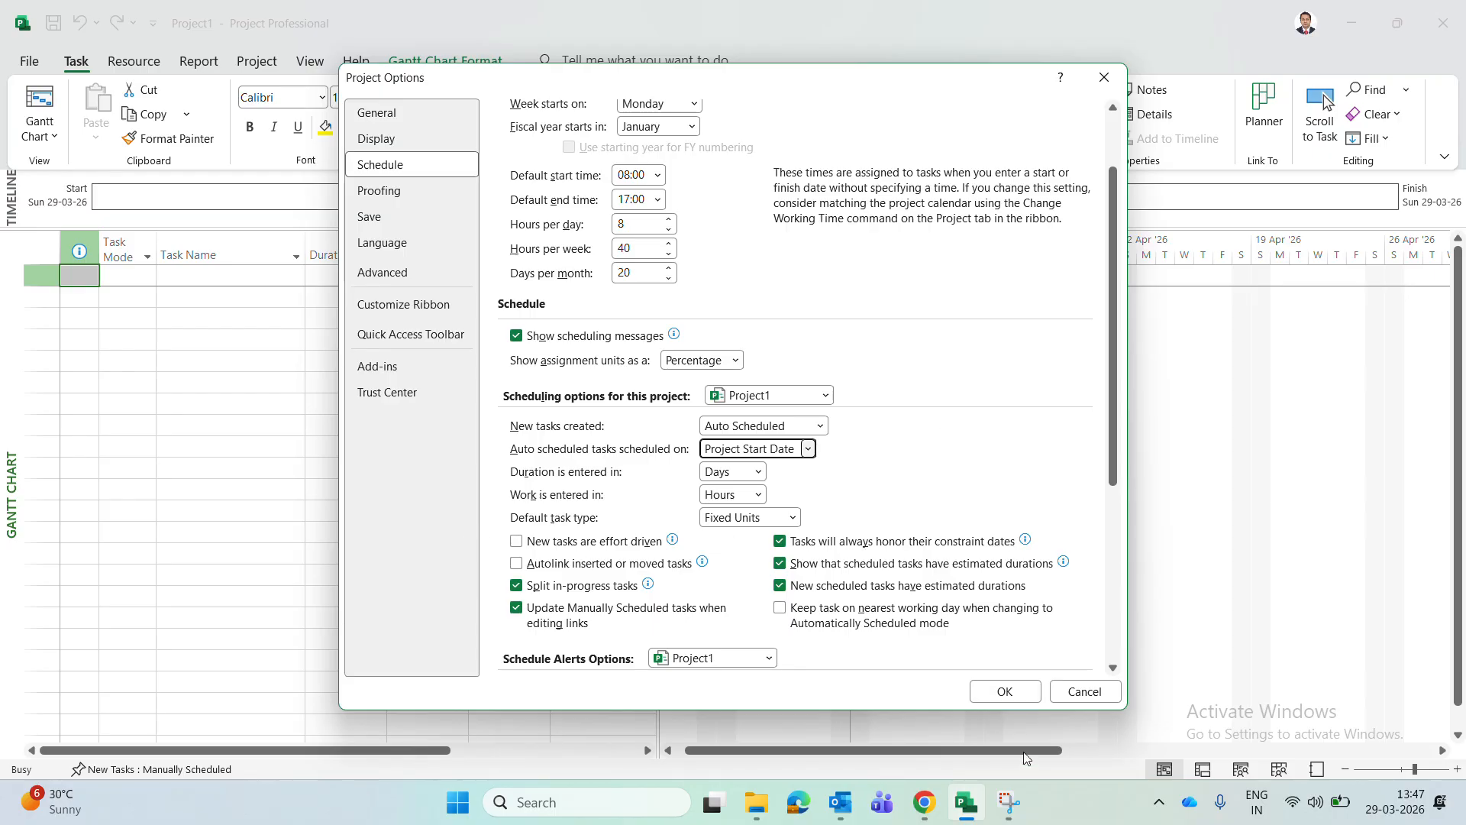
scroll(958, 506, down, 3)
scroll(974, 502, down, 2)
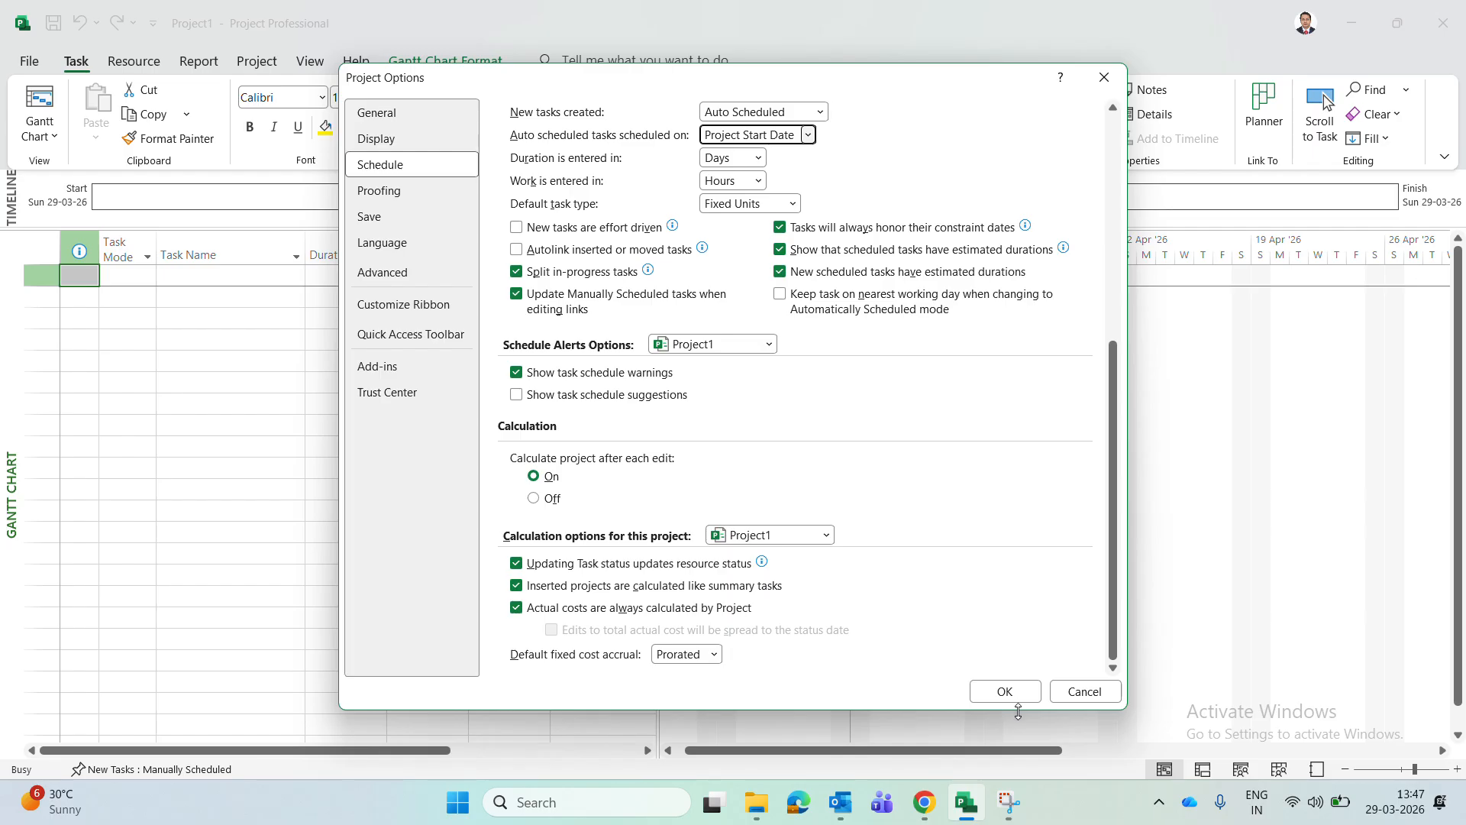
click(1015, 696)
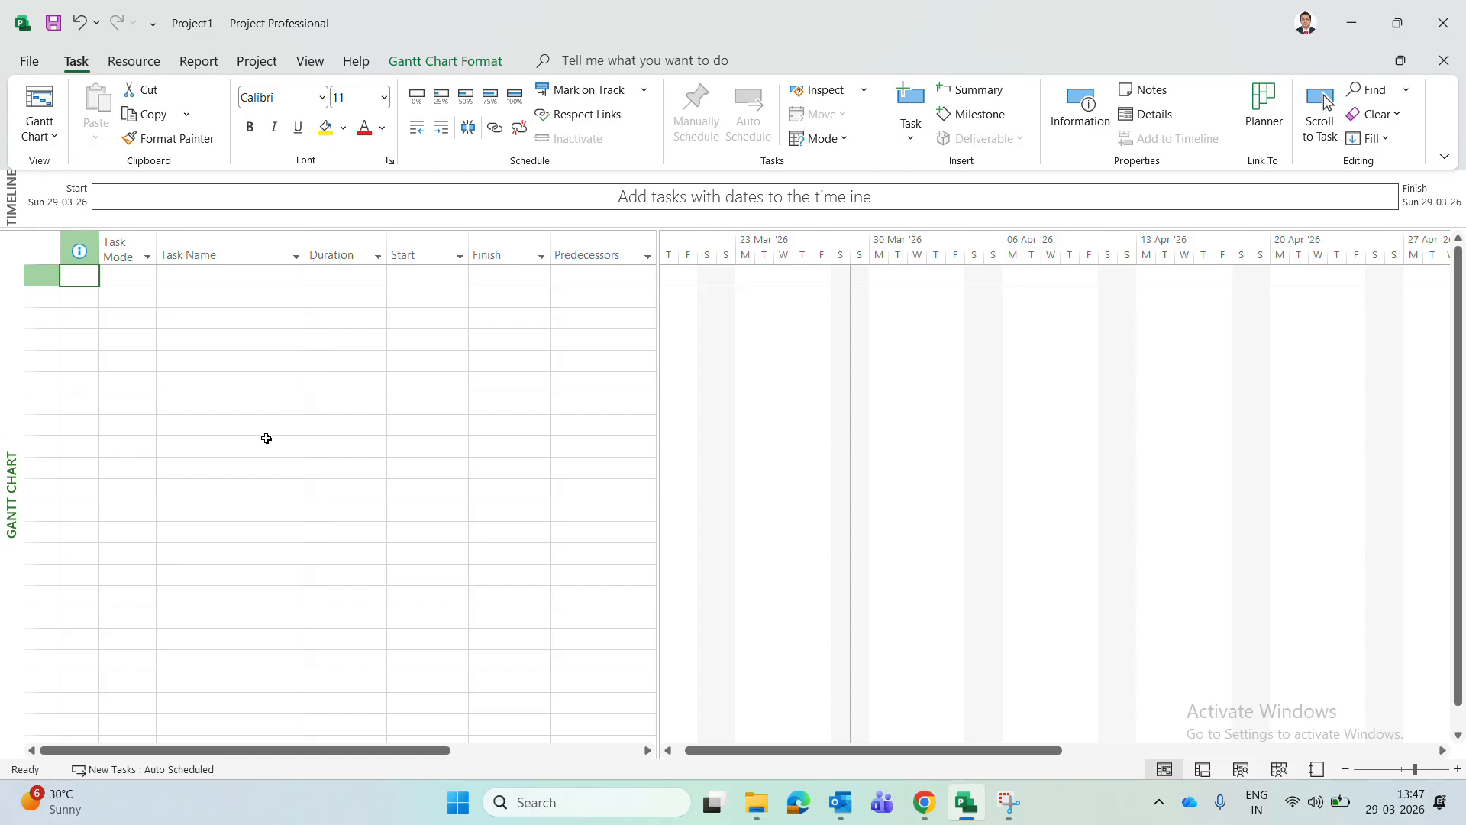
Open the working-time details of the [Default] work week for the Standard project calendar.
click(257, 61)
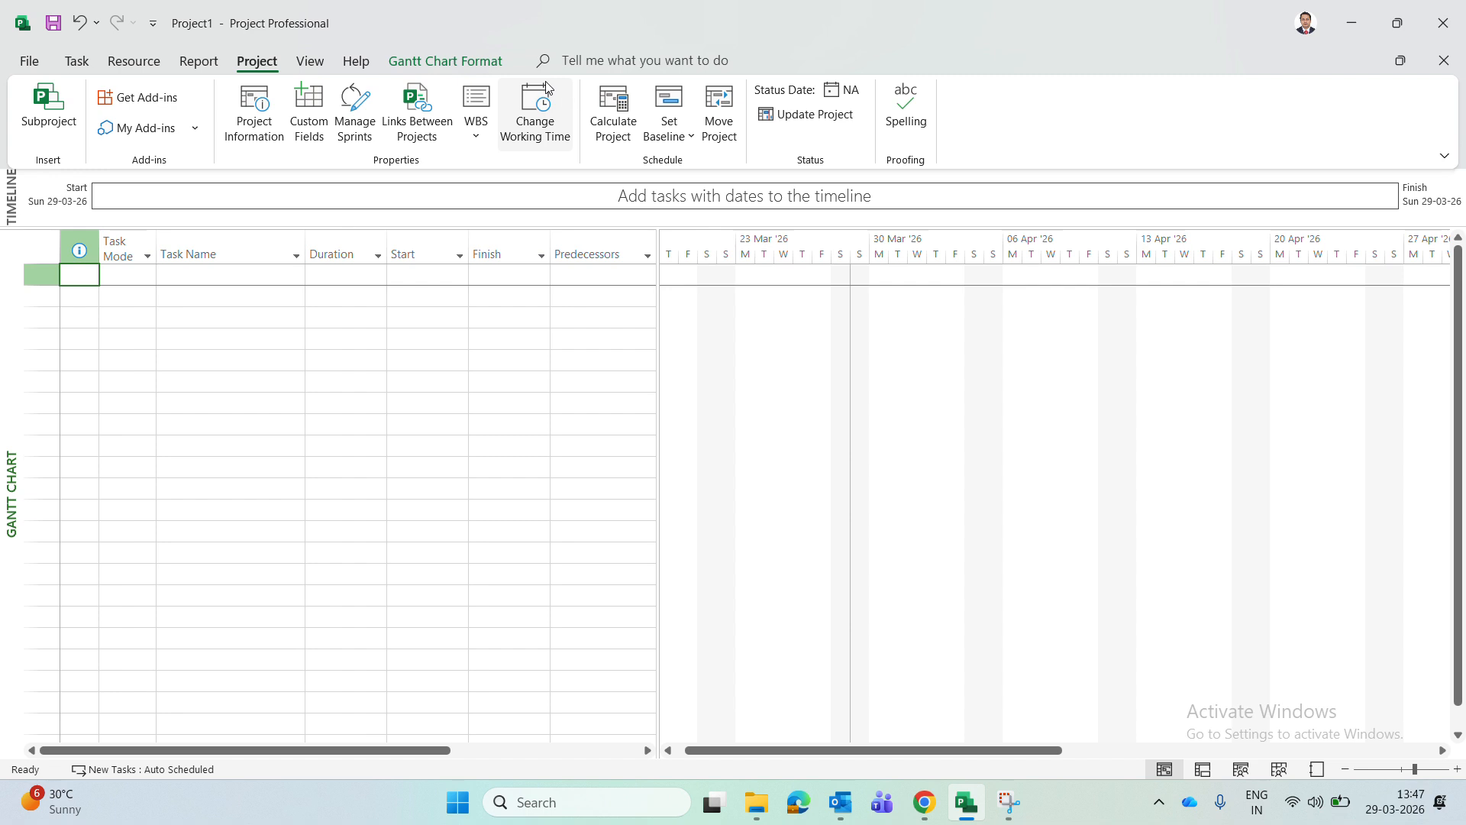
click(542, 120)
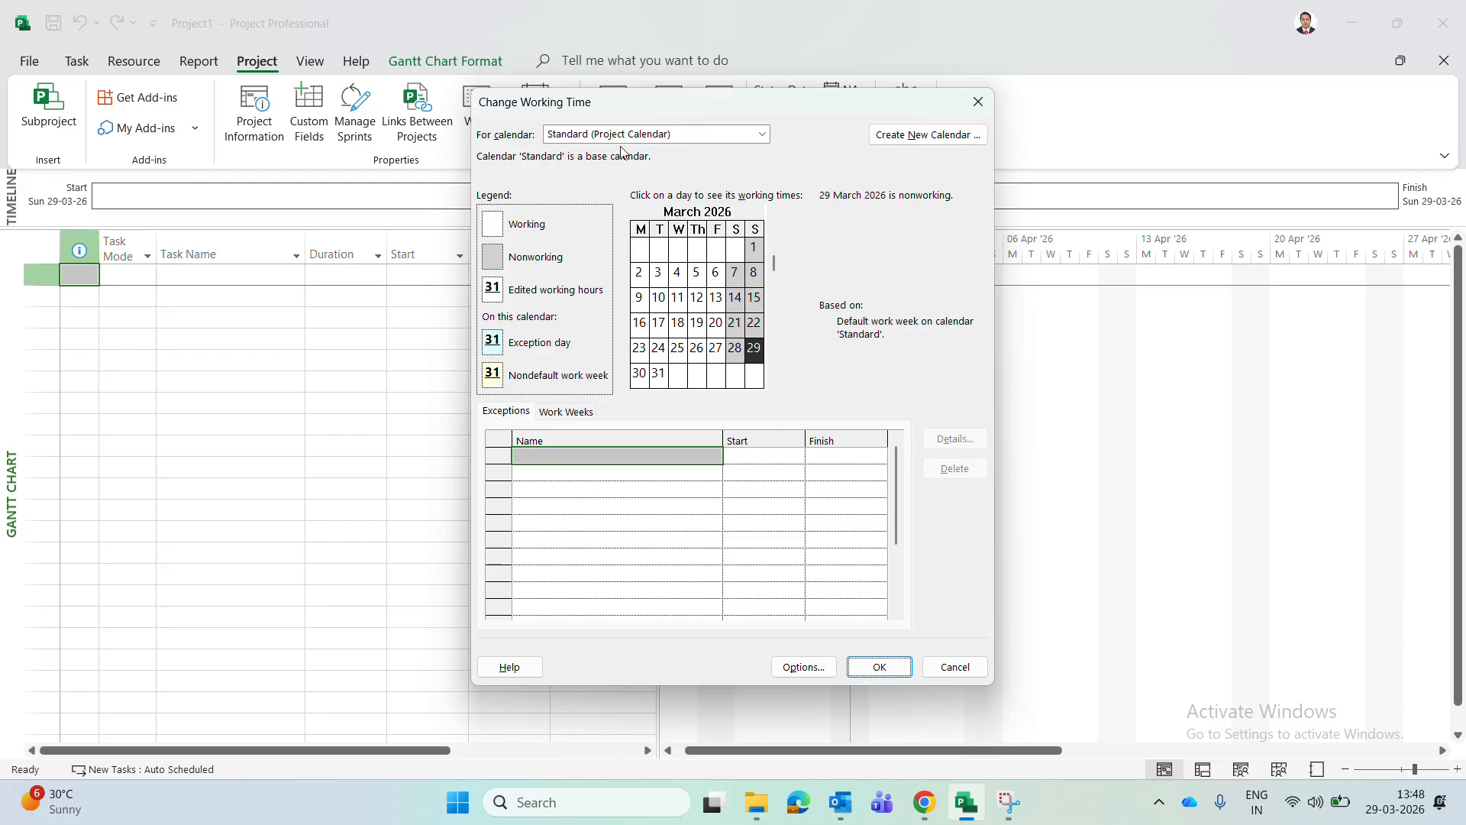
click(762, 135)
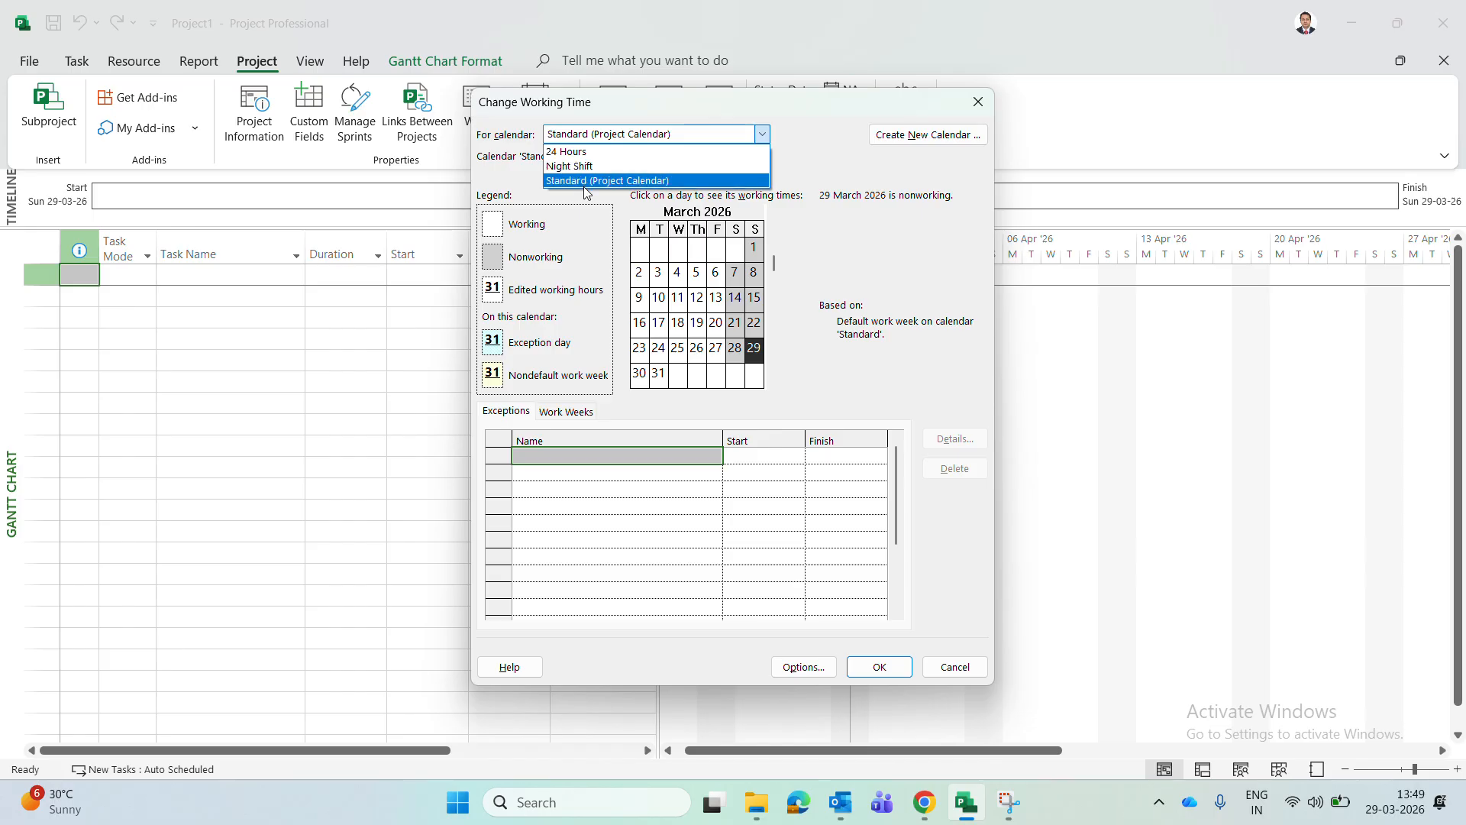
click(710, 183)
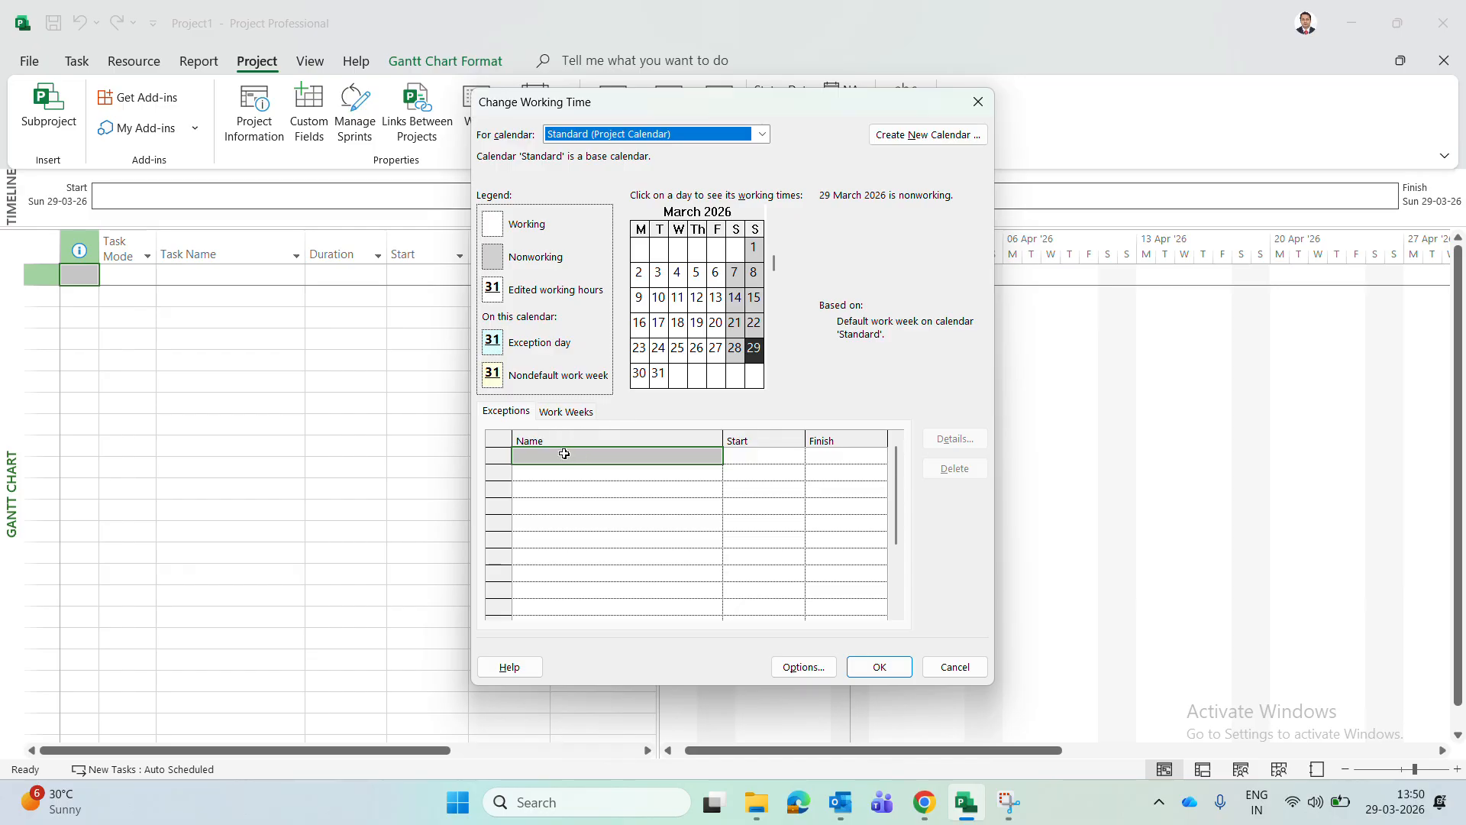
click(572, 422)
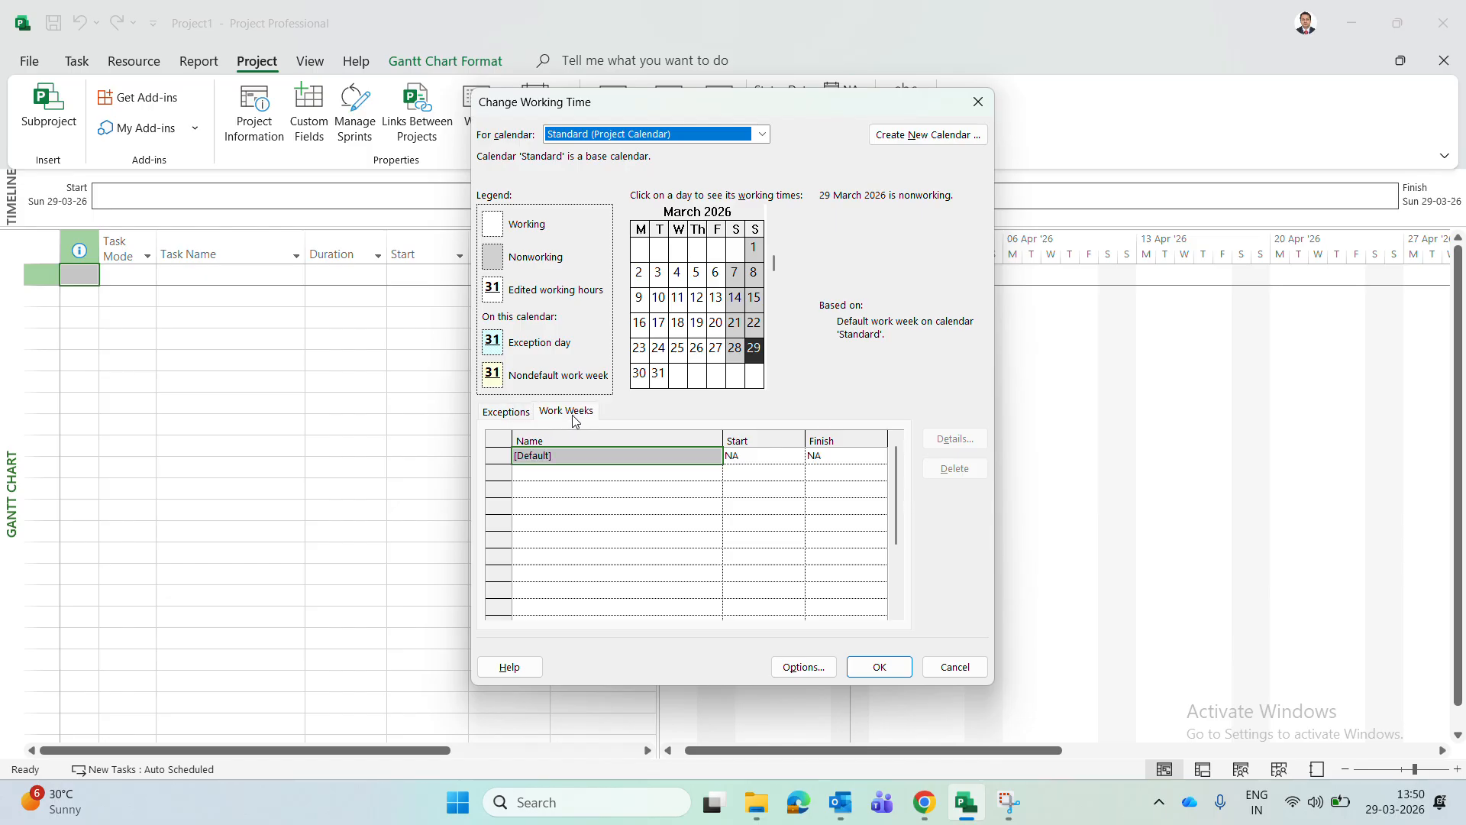
click(571, 490)
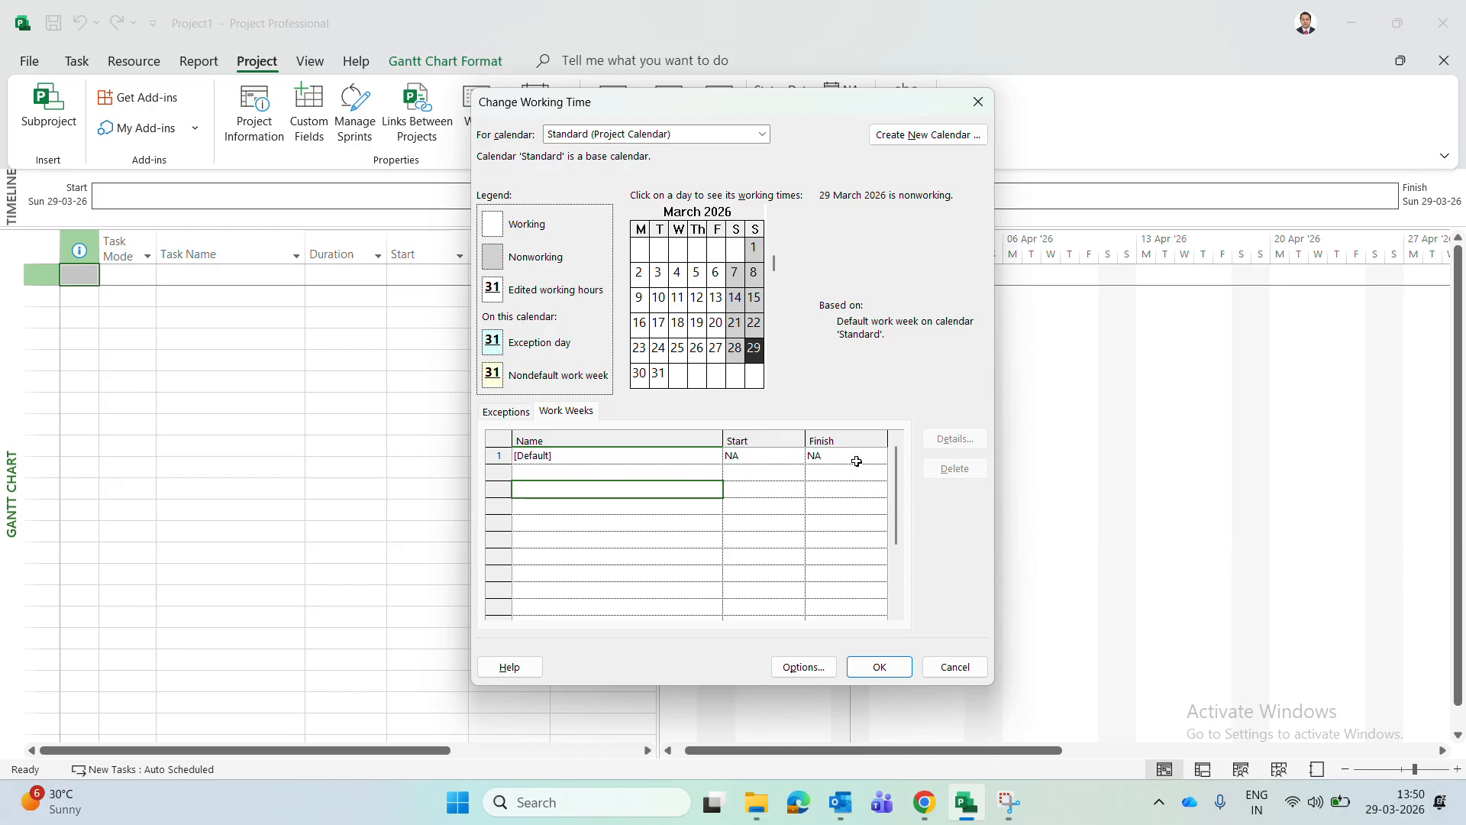
click(599, 456)
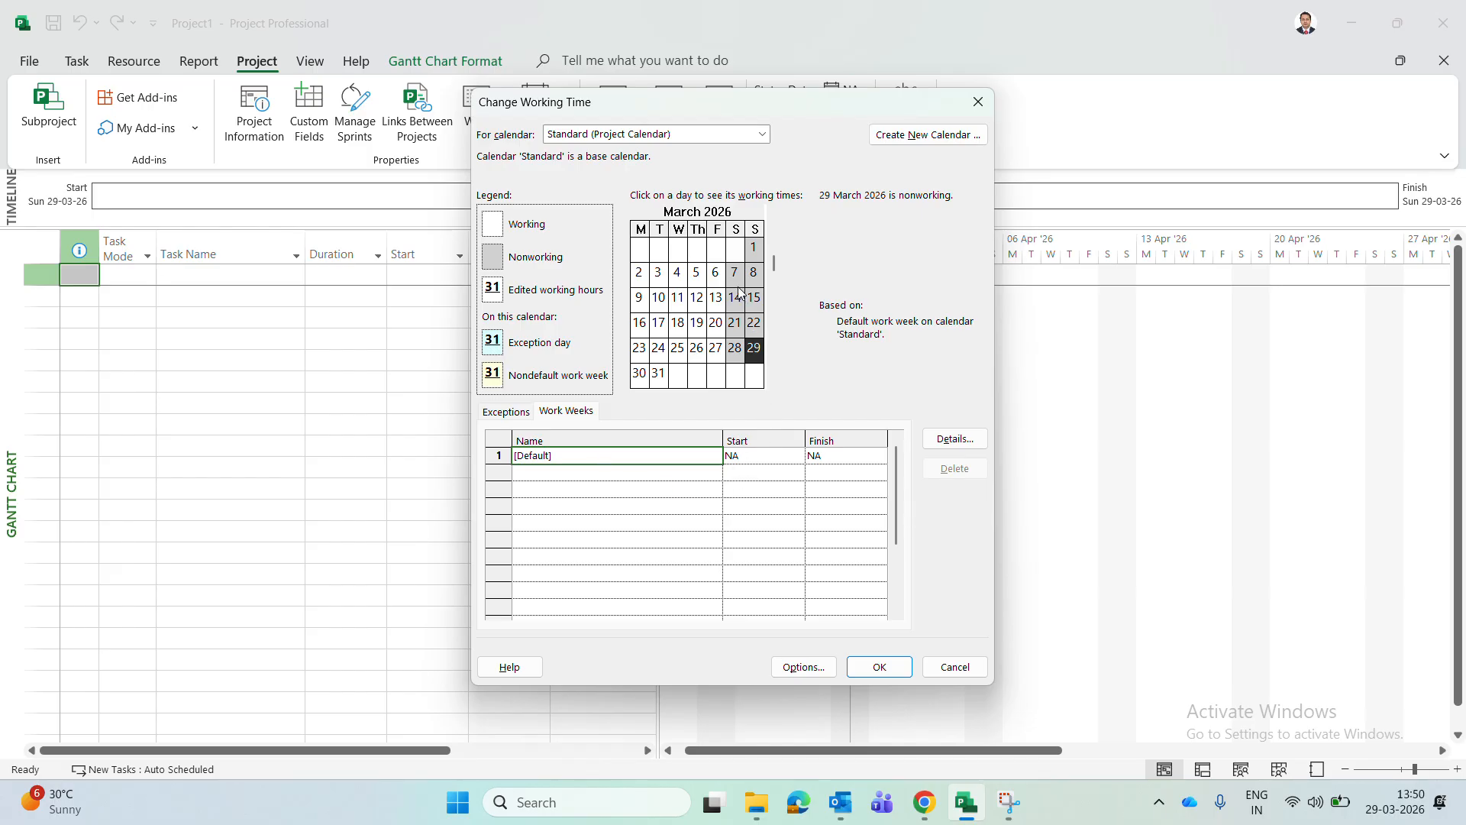
click(960, 442)
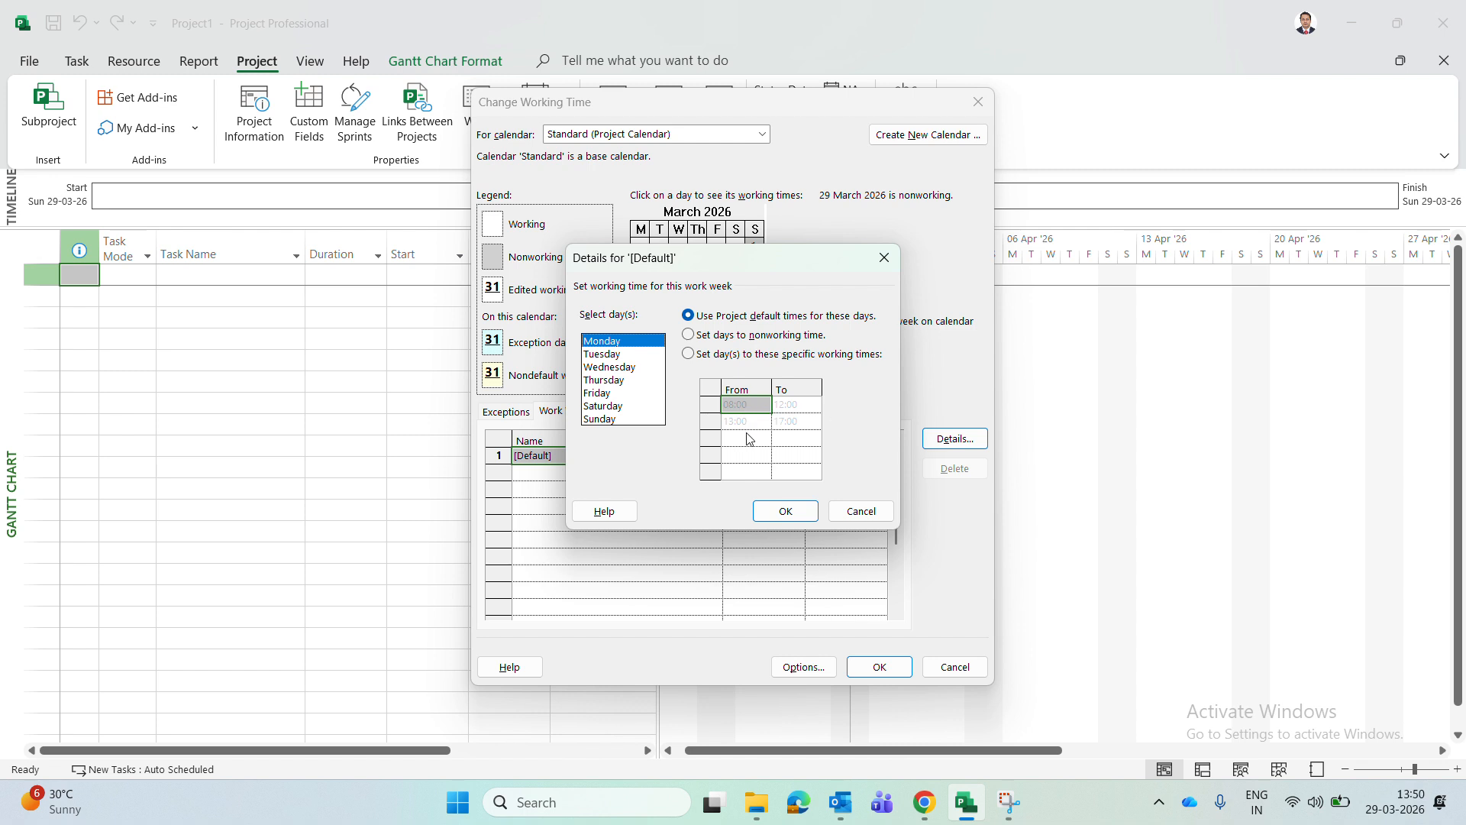
Review the default working times of the individual weekdays, Saturday and Sunday.
click(612, 355)
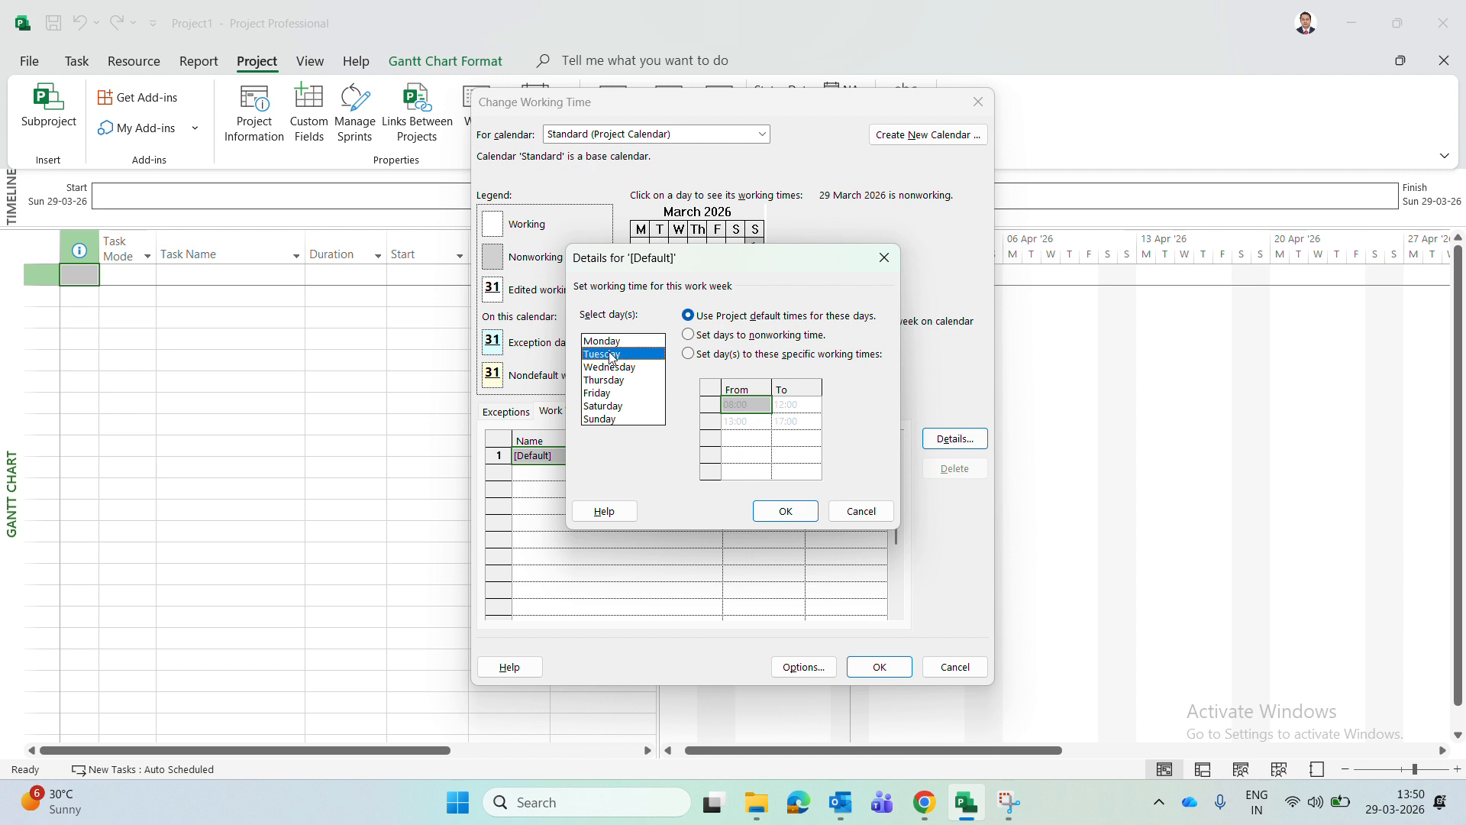
click(617, 380)
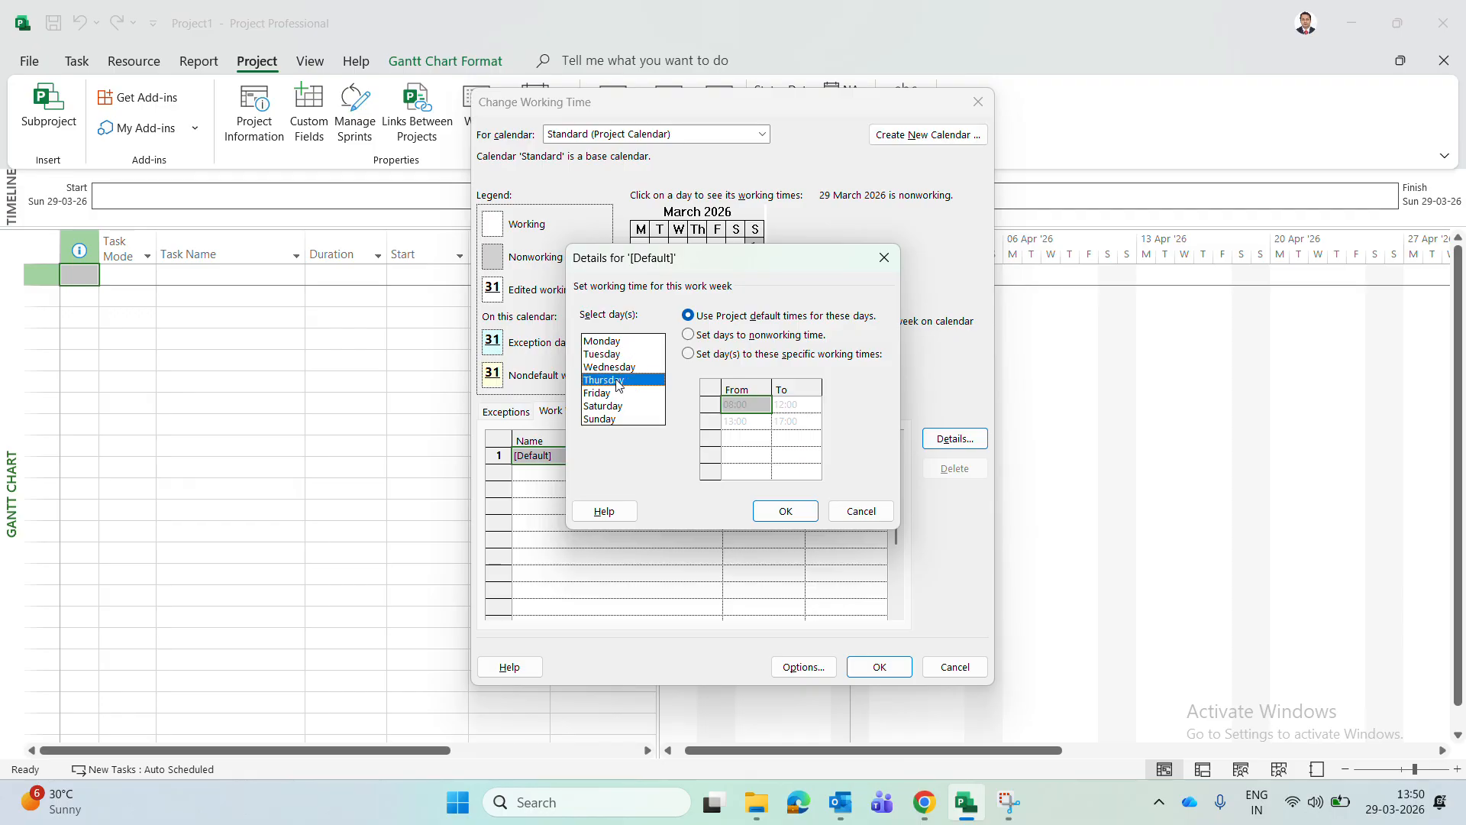
click(599, 394)
click(609, 407)
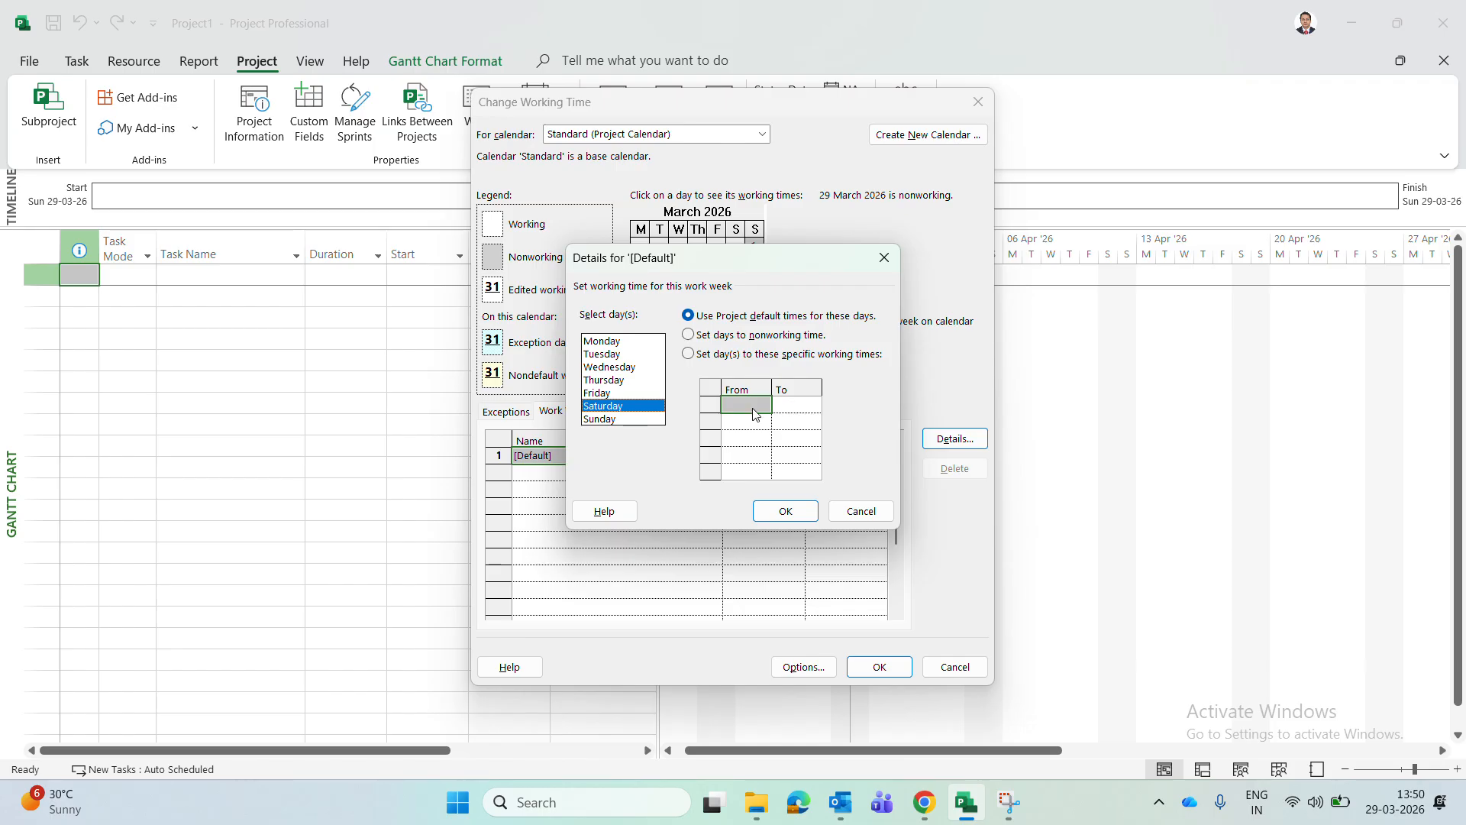
click(634, 420)
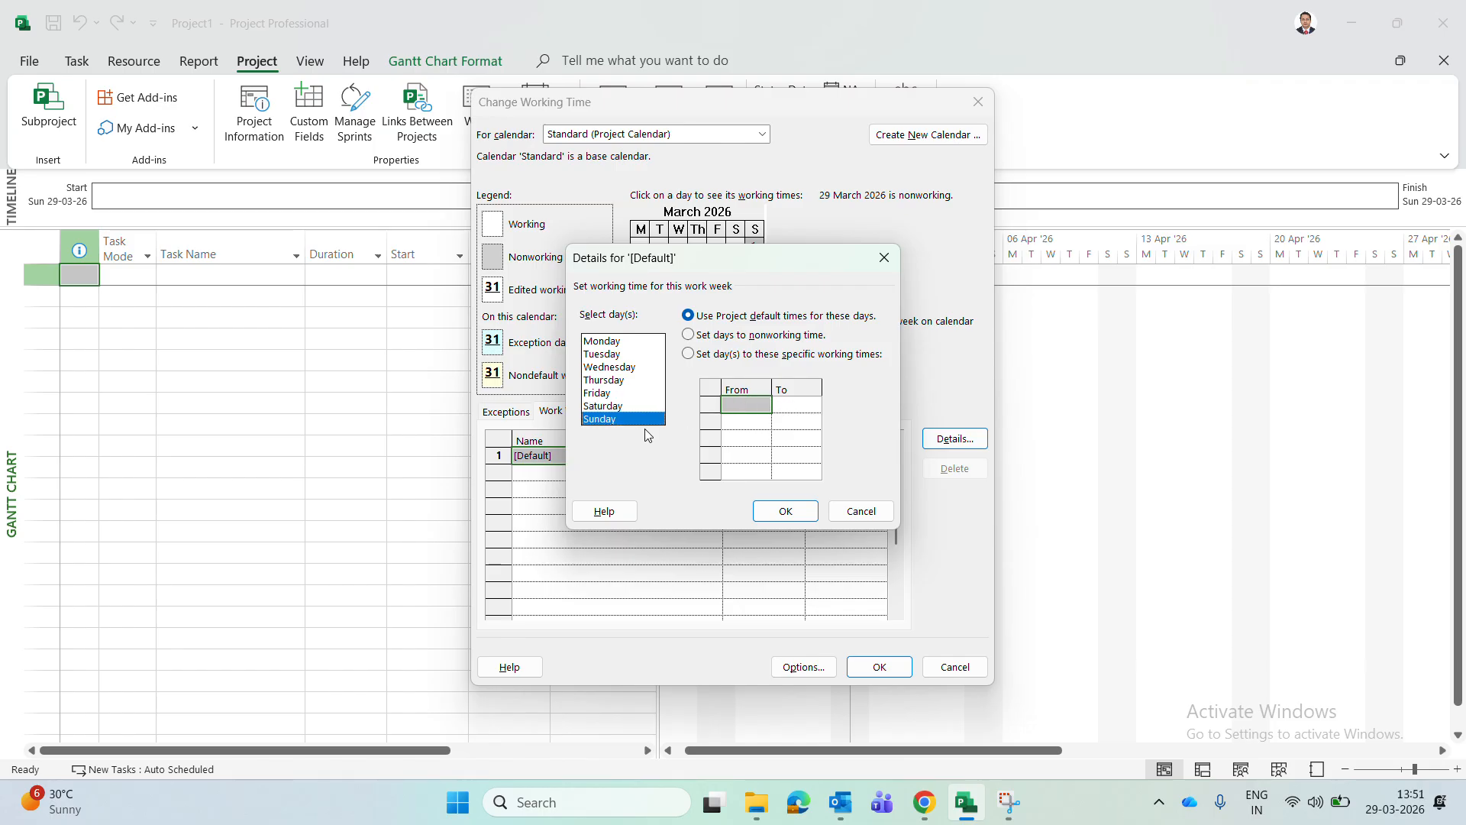
Give Saturday specific working times, with a first period from 08:00 to 13:00.
click(609, 410)
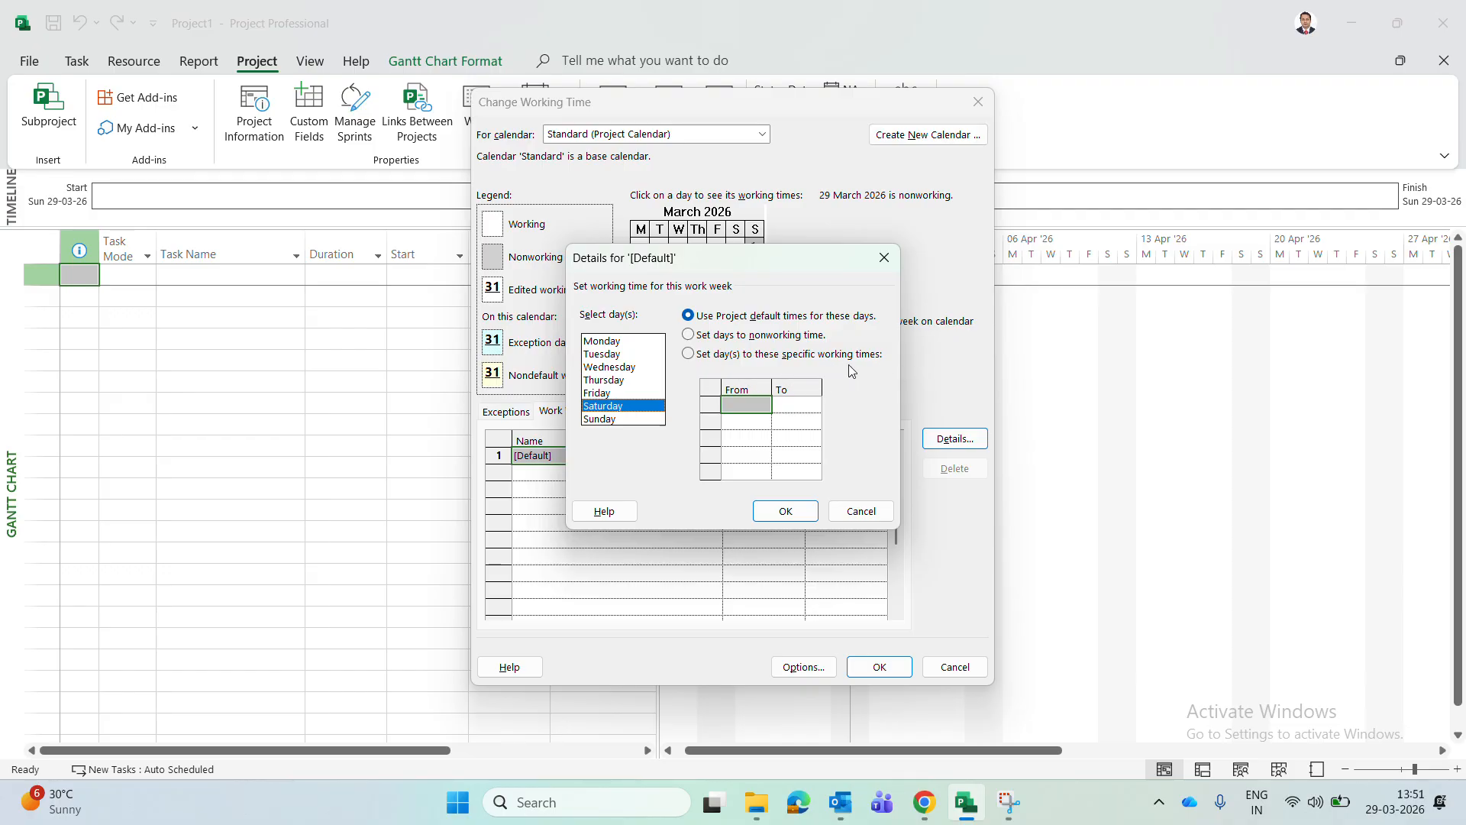
click(689, 355)
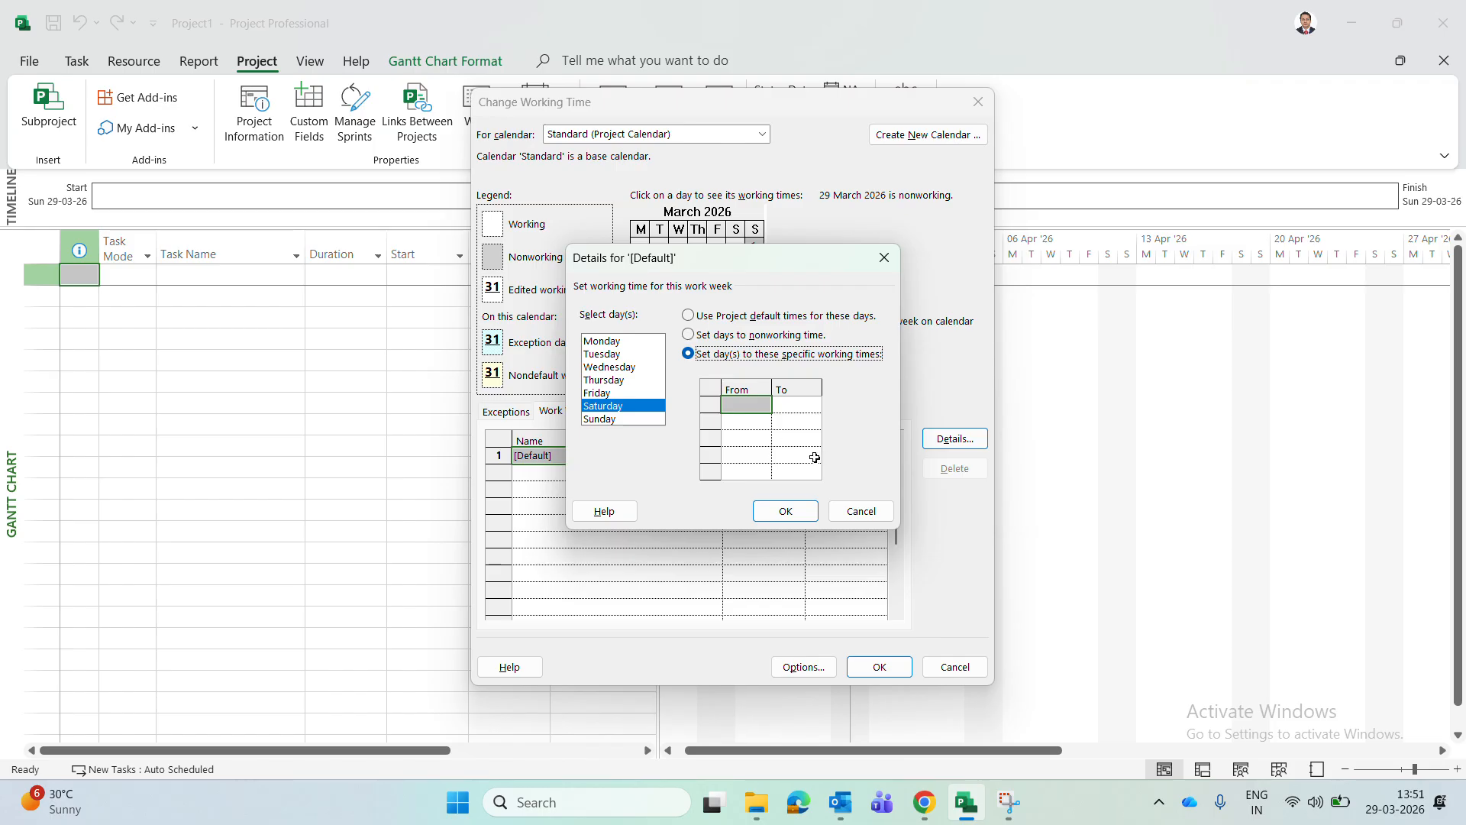
click(742, 405)
text(8)
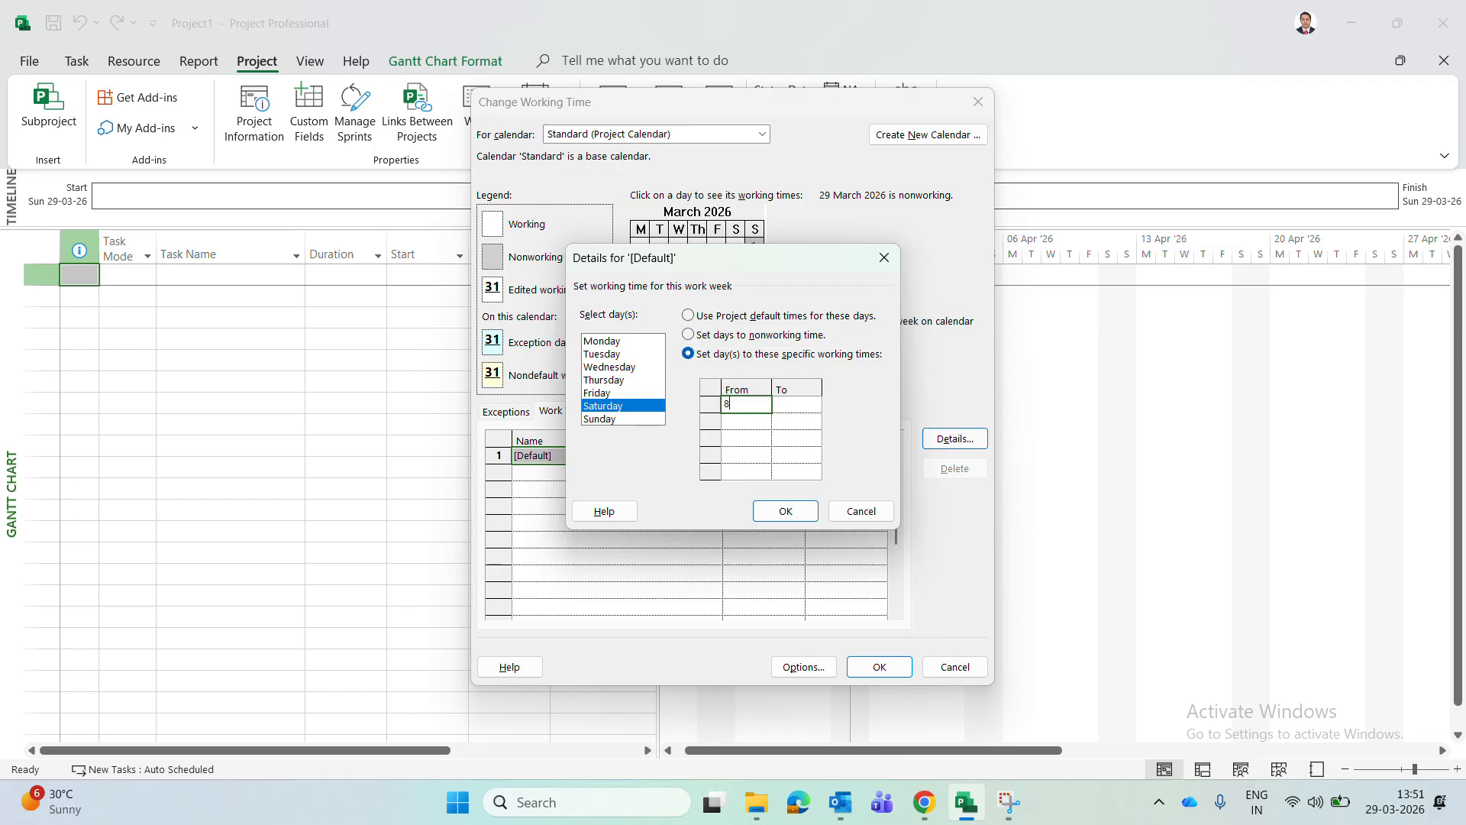
text(:00)
key(Tab)
text(13:00)
key(Return)
Add a second Saturday working period from 14:00 to 17:00 and confirm the work week details.
key(Left)
text(14:0)
key(Return)
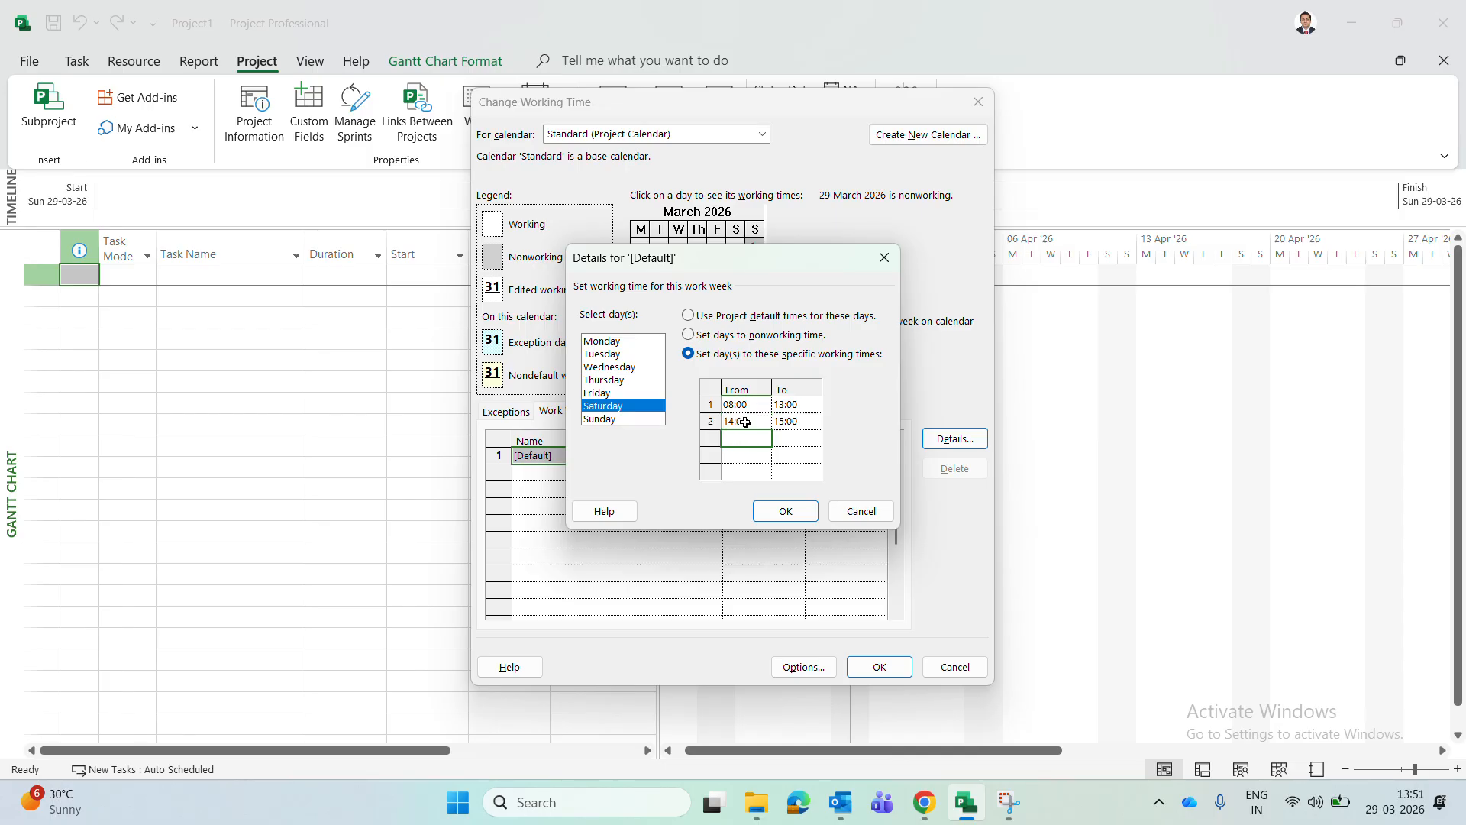
key(Up)
key(Right)
text(1)
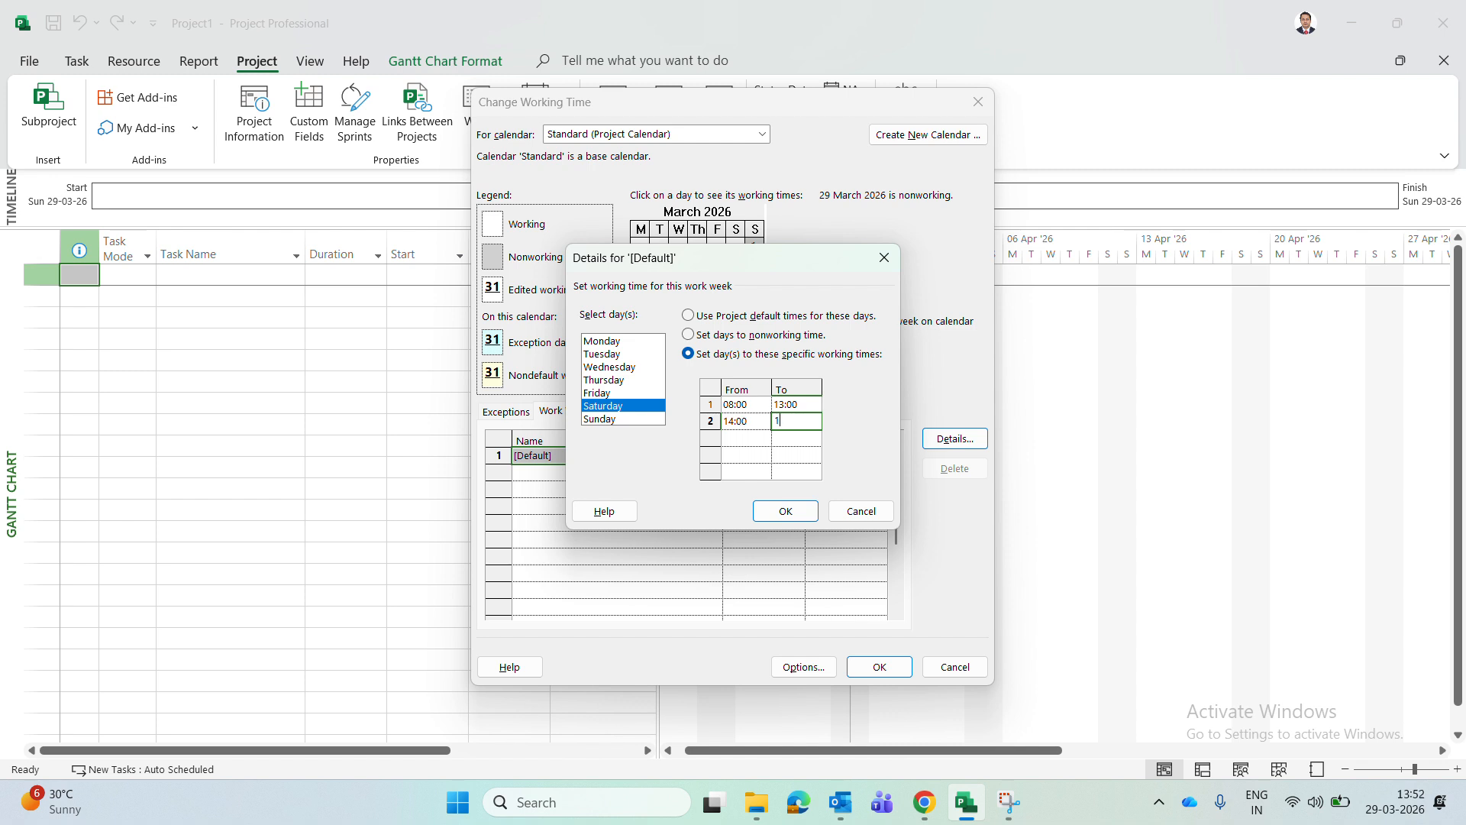
text(7:00)
key(Return)
click(788, 510)
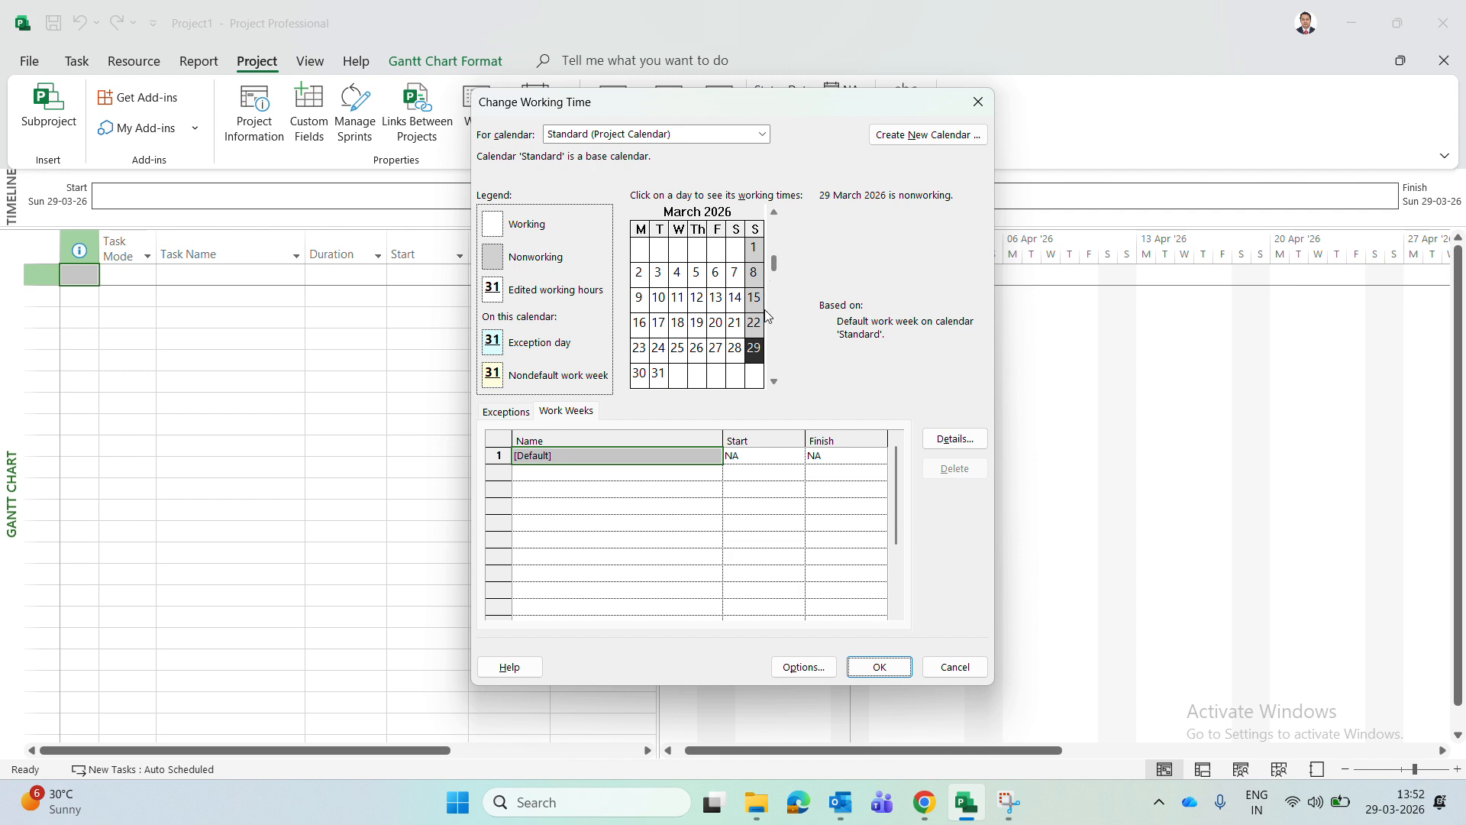
Check the working and nonworking days from April to June 2026 in the calendar preview.
click(774, 381)
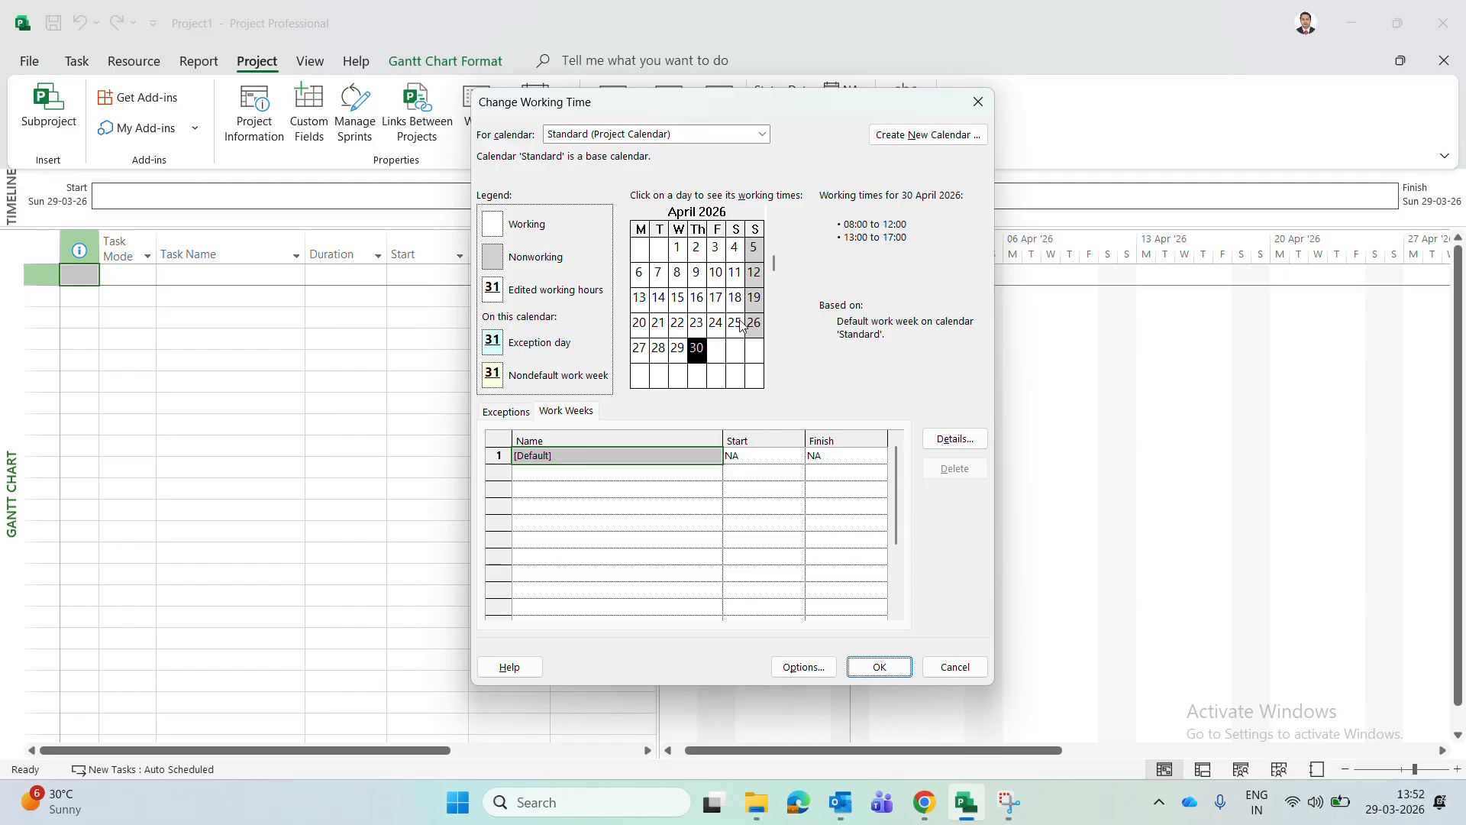
click(773, 386)
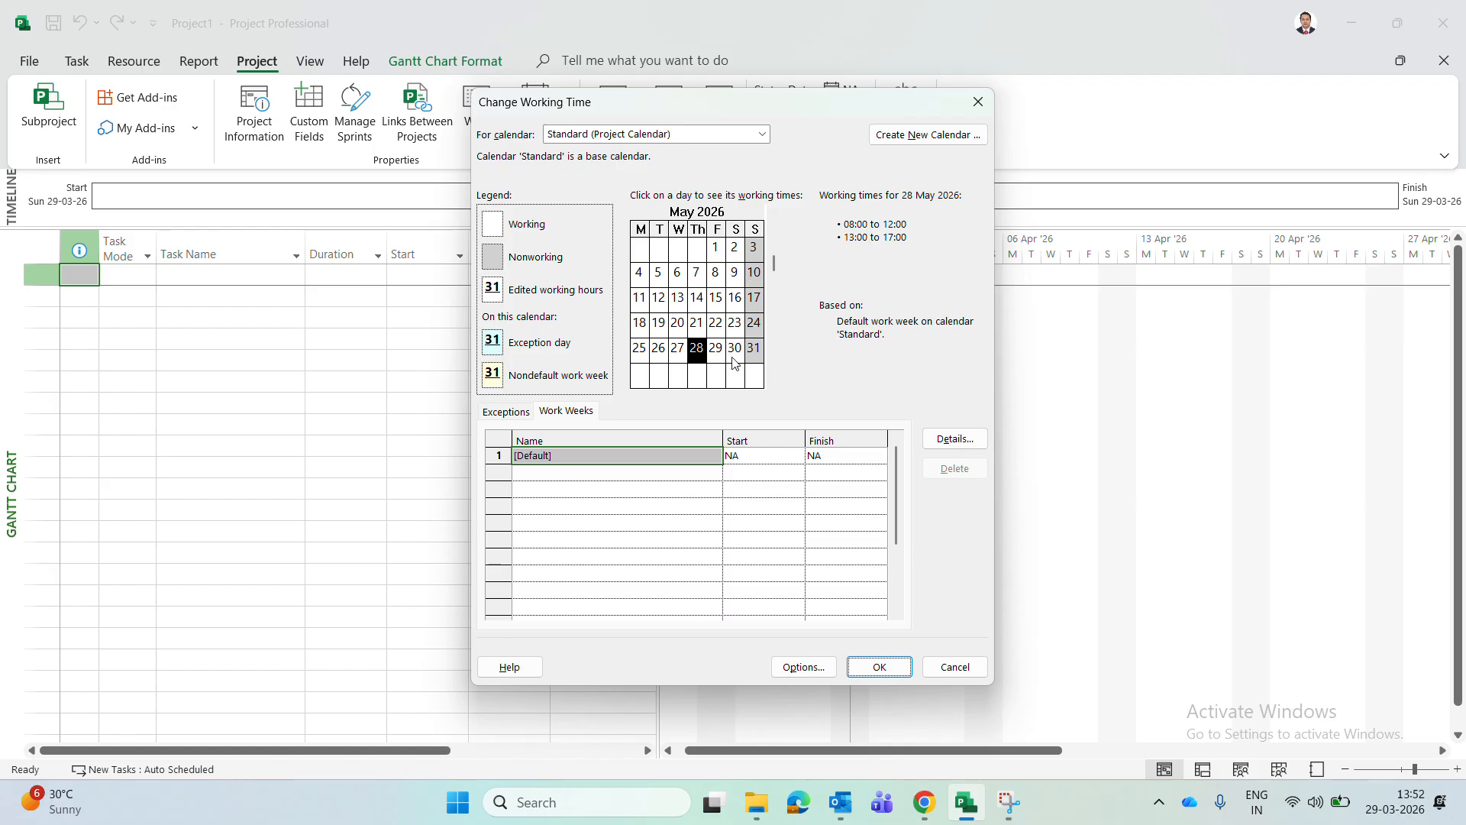
click(772, 379)
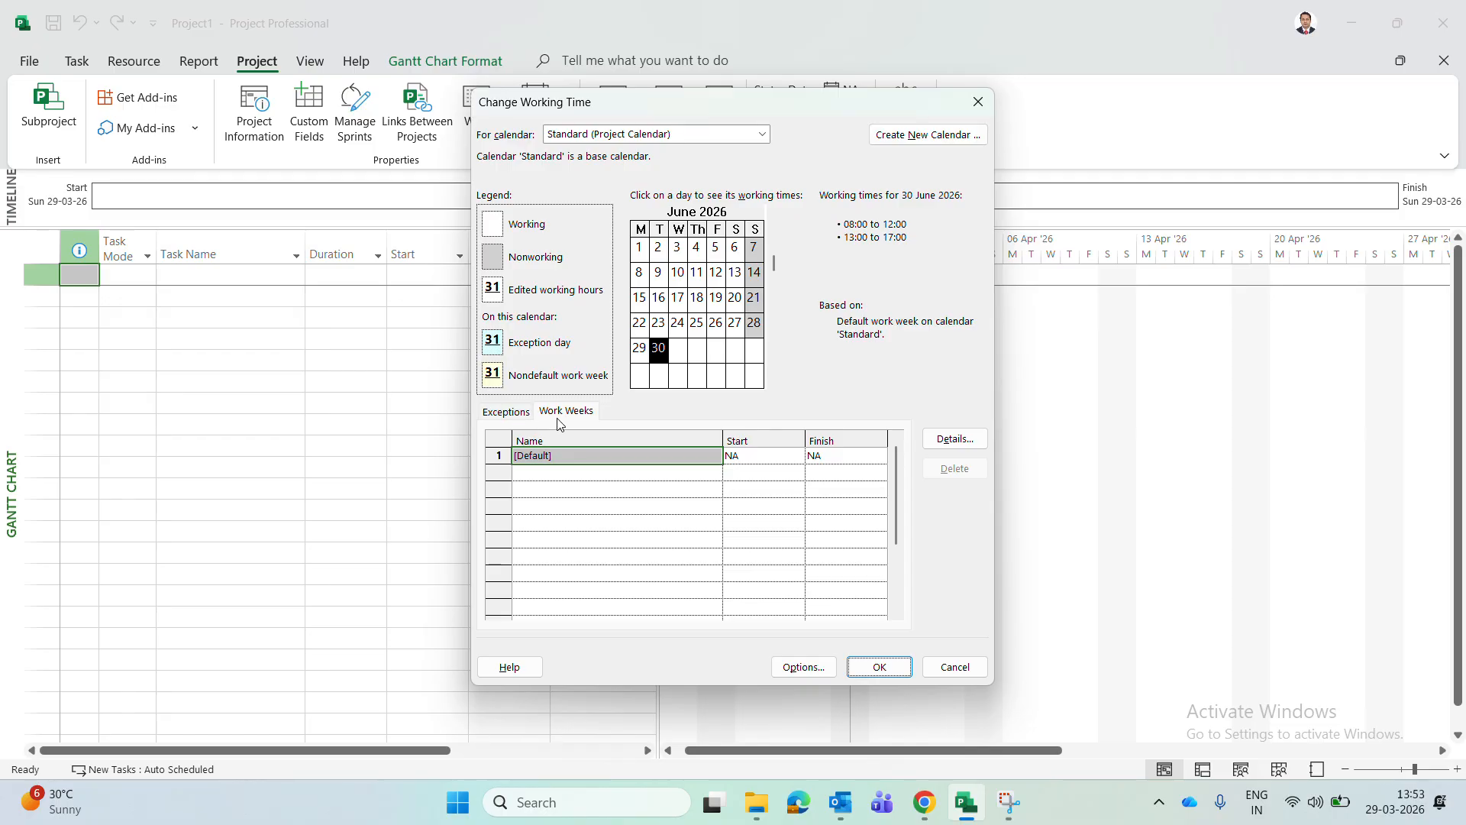
Add a calendar exception named "Labour Day" on 1 May 2026 to the Standard calendar.
click(505, 414)
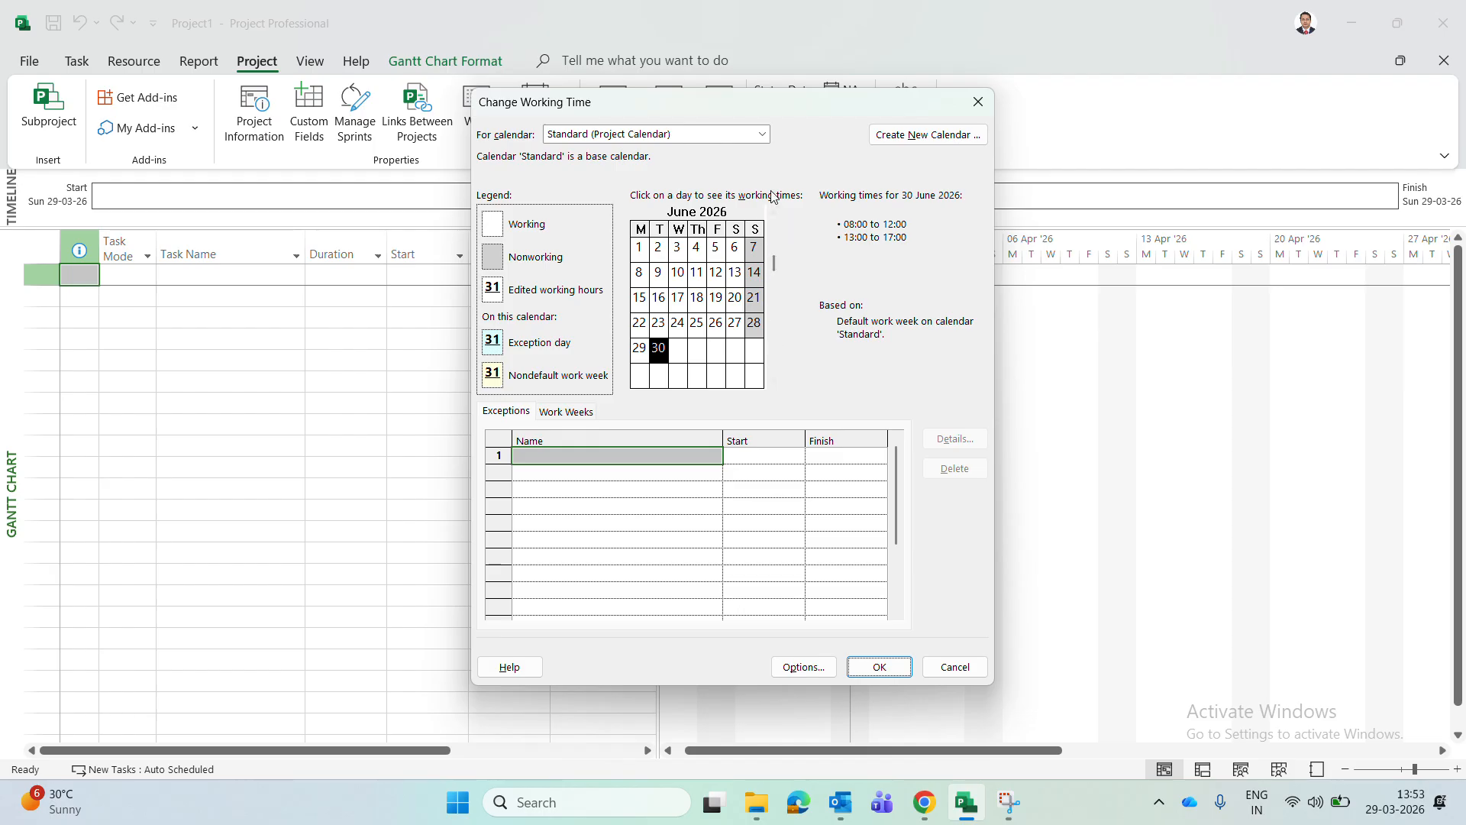
click(774, 213)
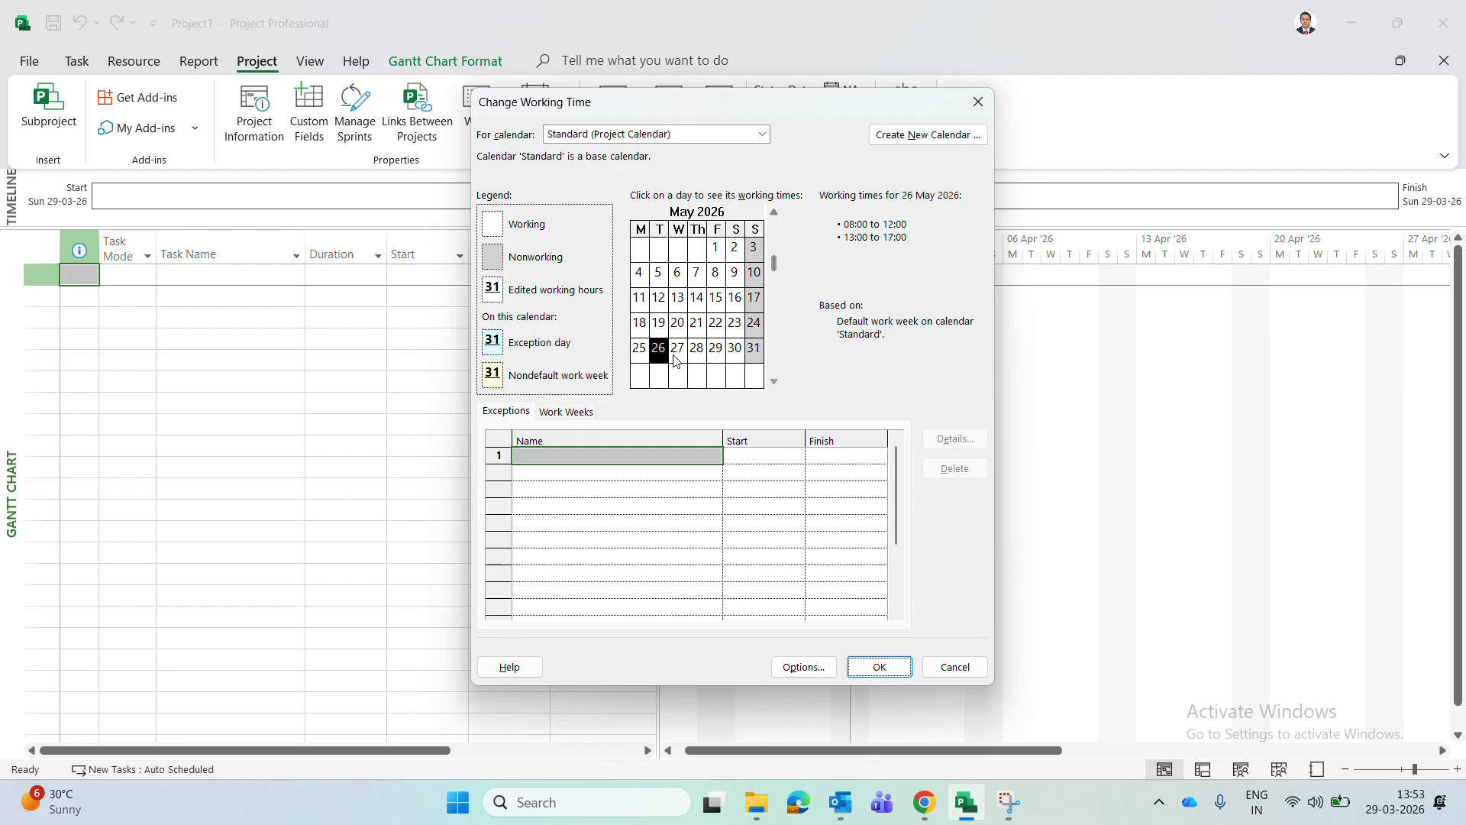
click(683, 328)
click(712, 327)
click(695, 296)
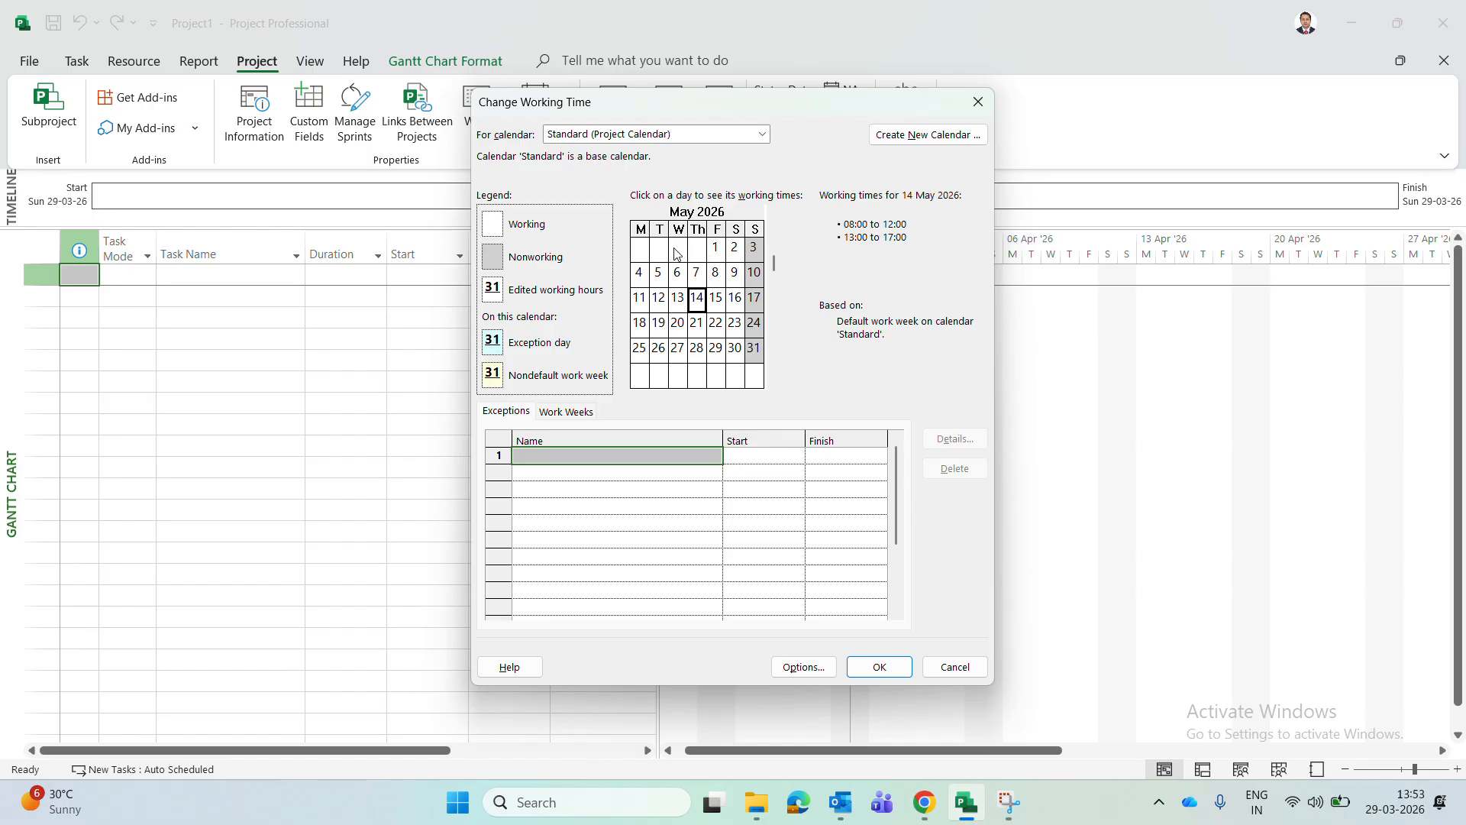
click(721, 256)
click(588, 455)
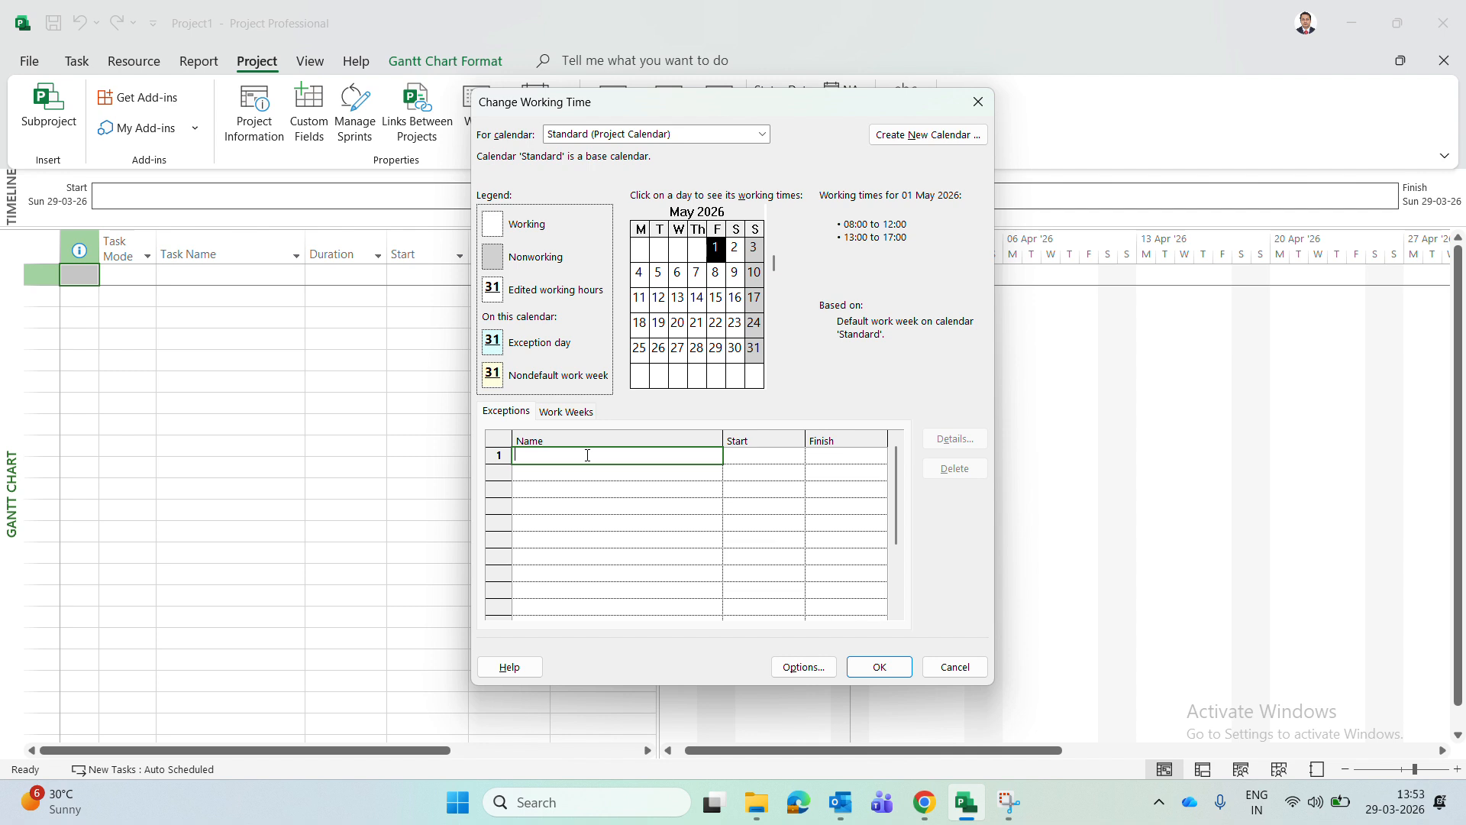
text(Labour Day)
key(Return)
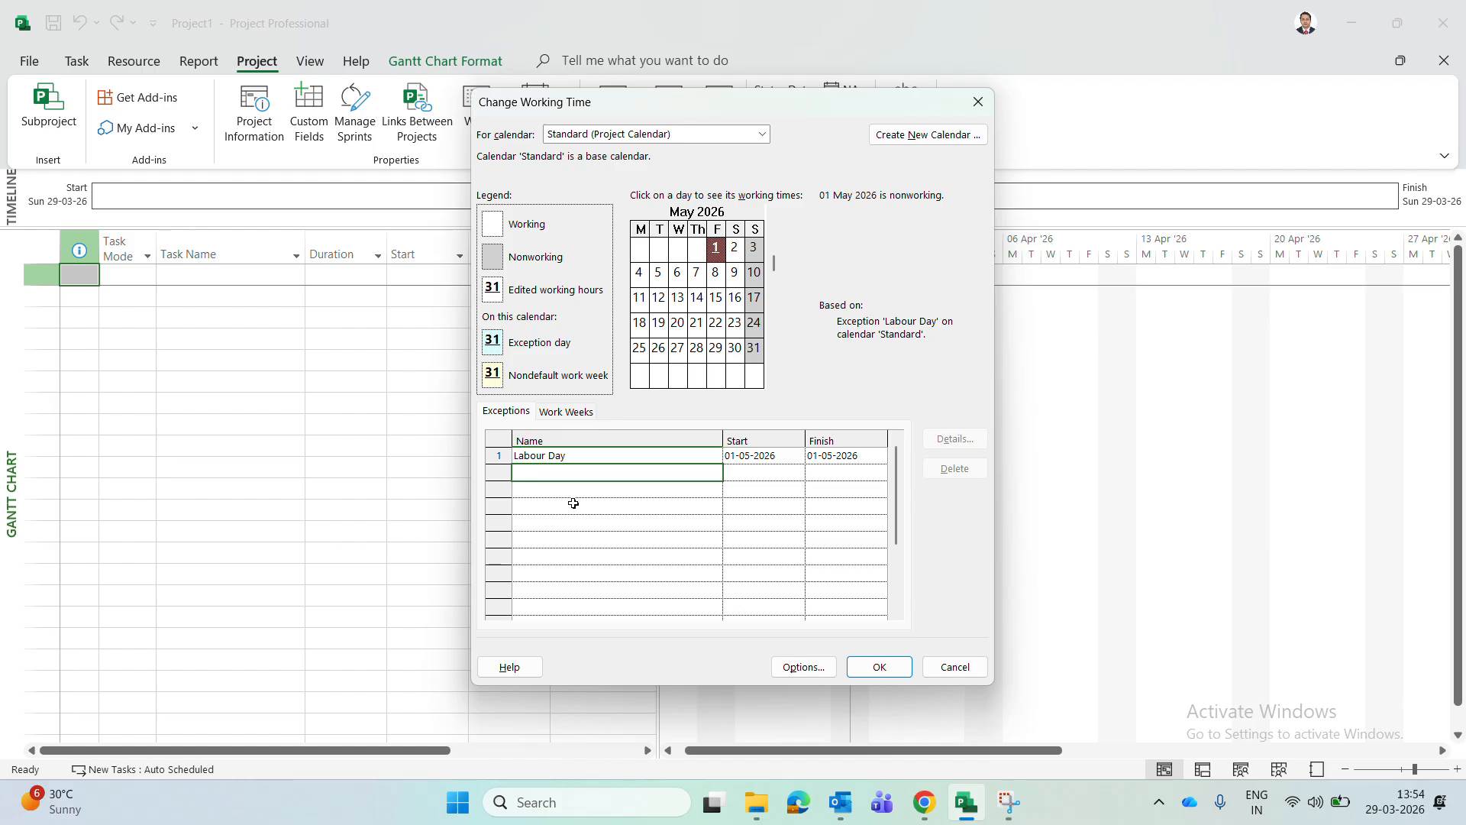
click(575, 456)
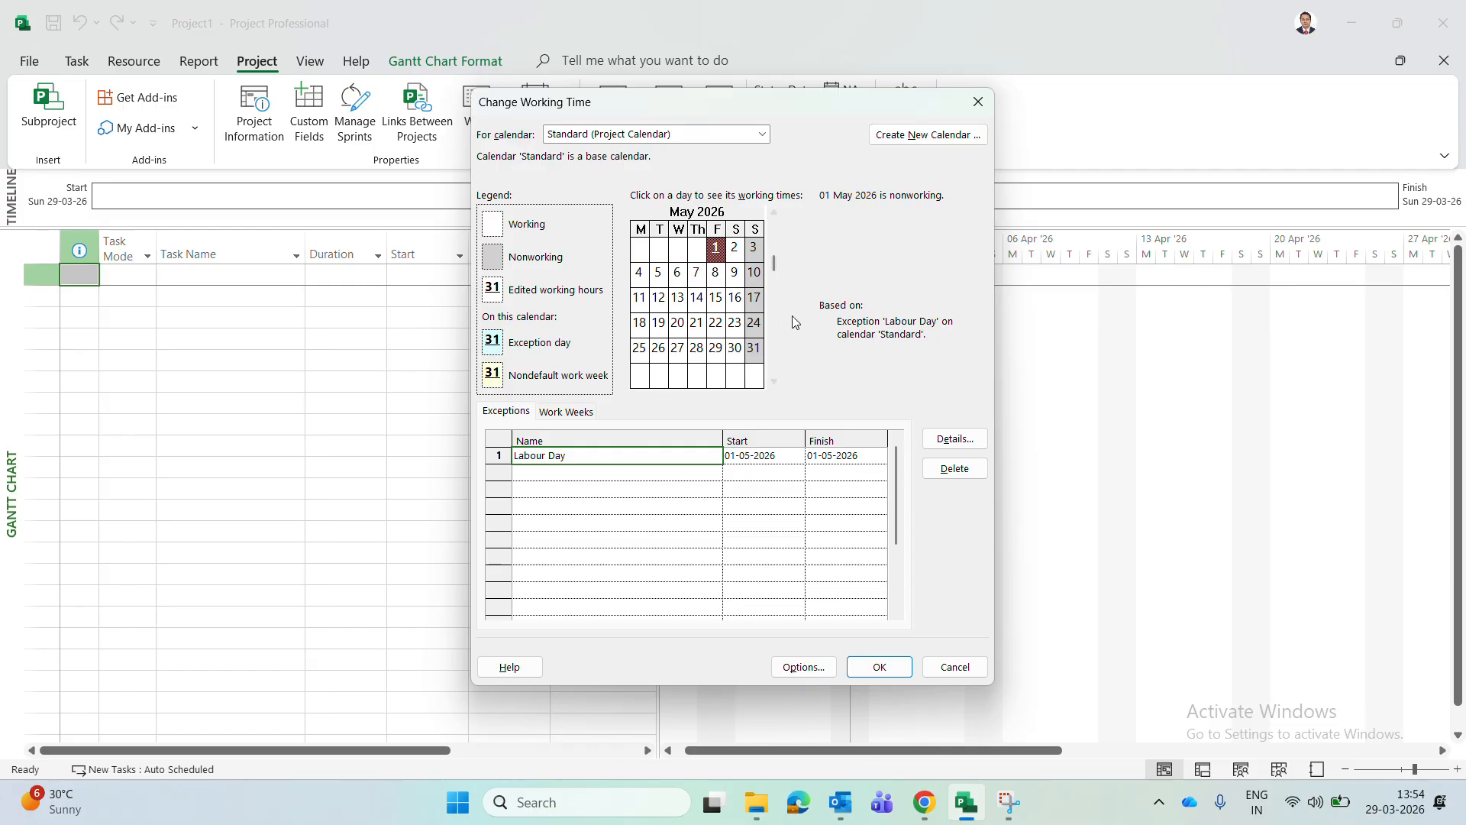
Add a calendar exception named "Rainy Day" on 10 June 2026.
click(773, 378)
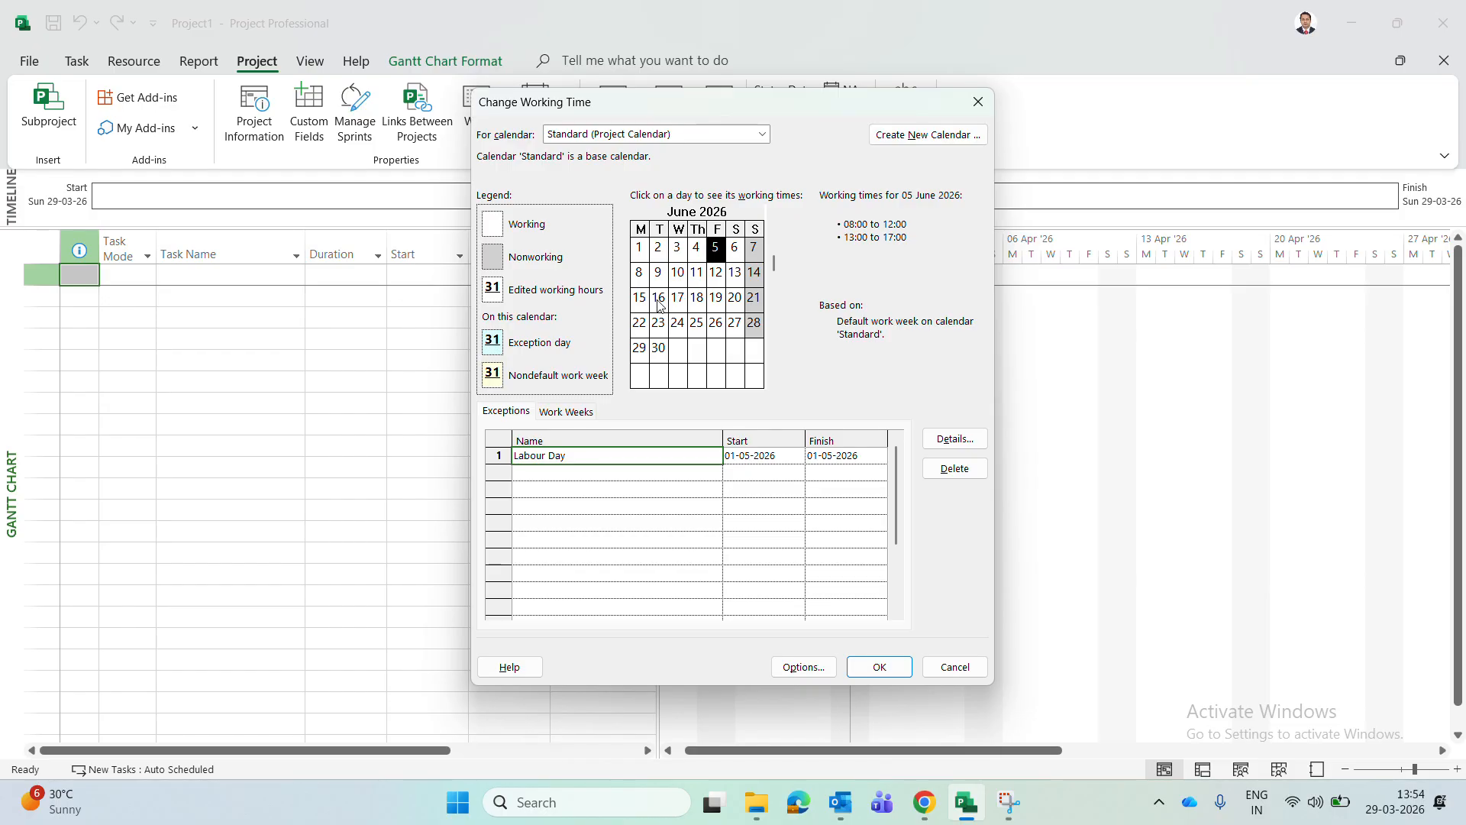
click(543, 480)
click(684, 273)
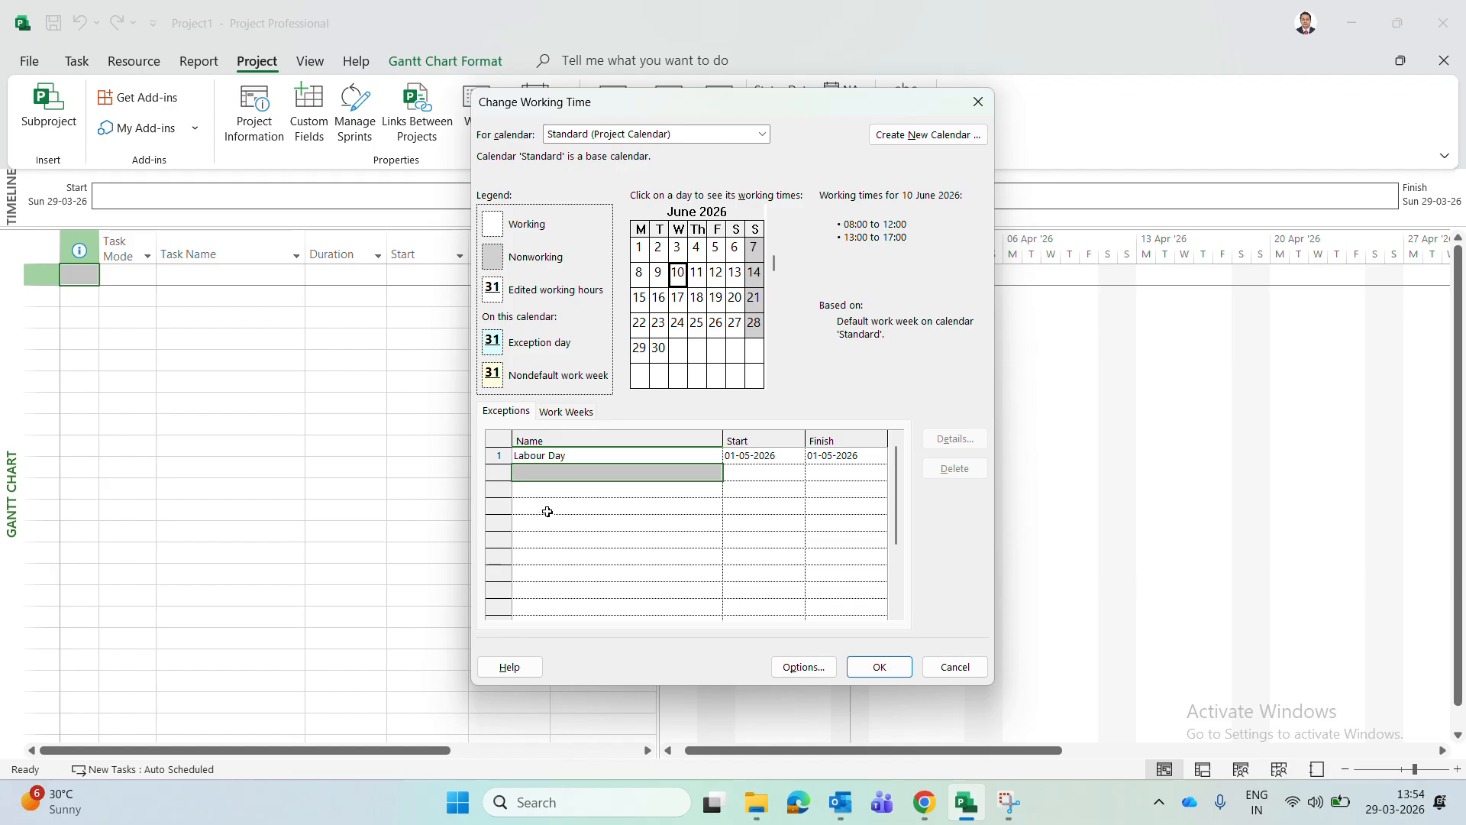
click(556, 473)
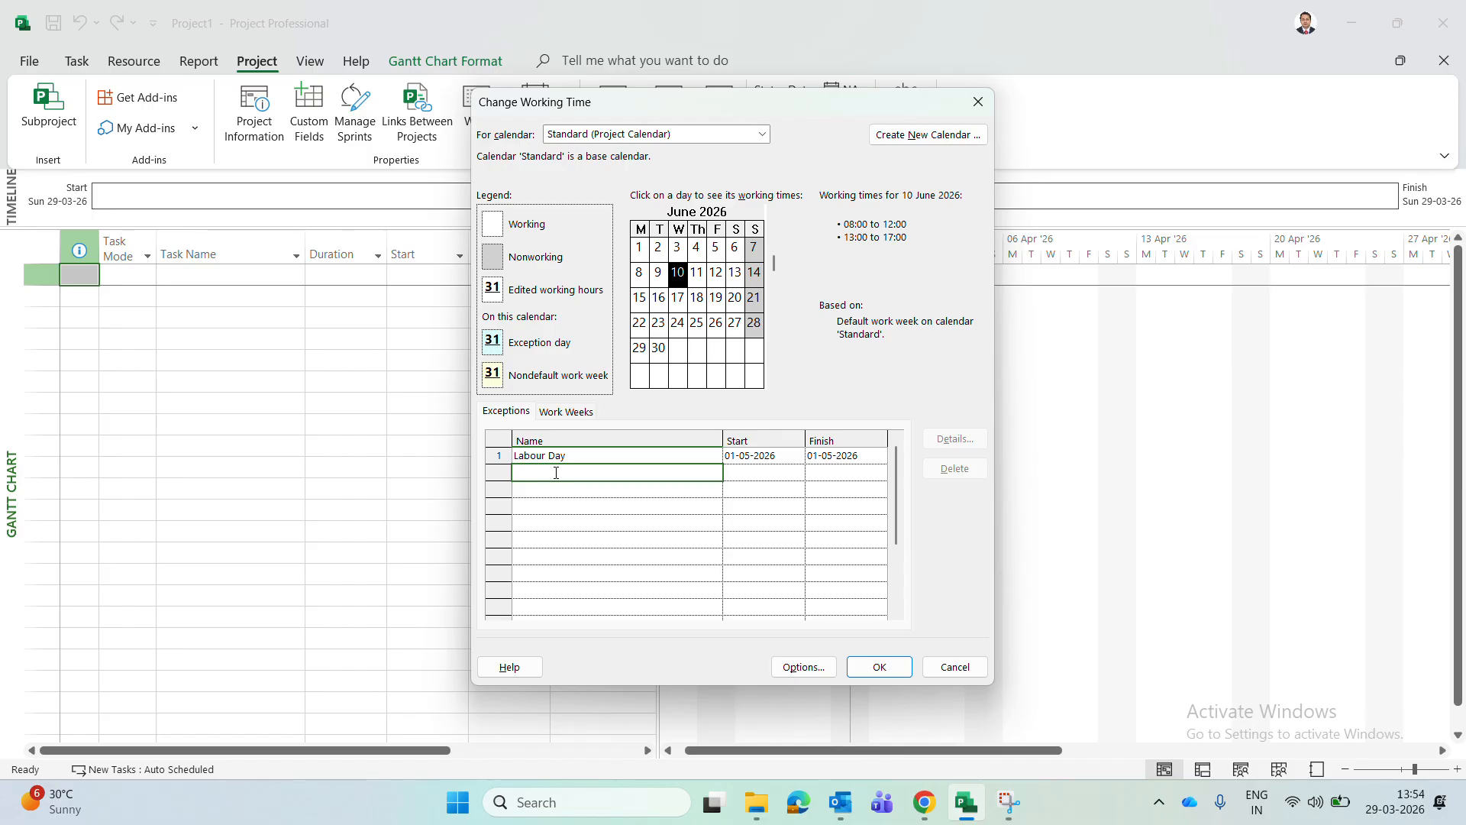
text(Rainy Day)
key(Return)
key(Up)
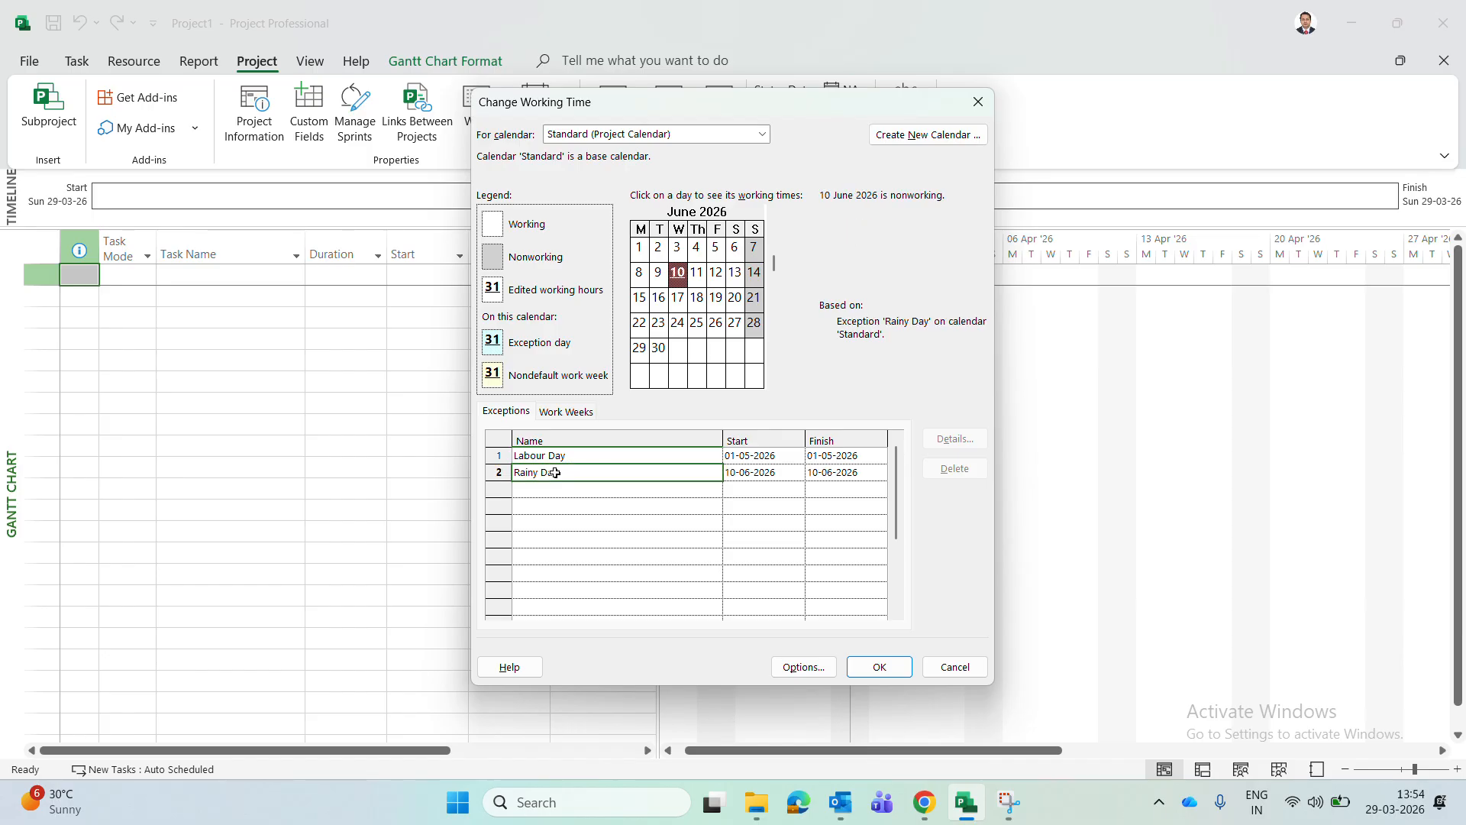
Extend the Rainy Day exception's finish date to 12-06-2026 and confirm the working time changes.
key(Right)
key(Right)
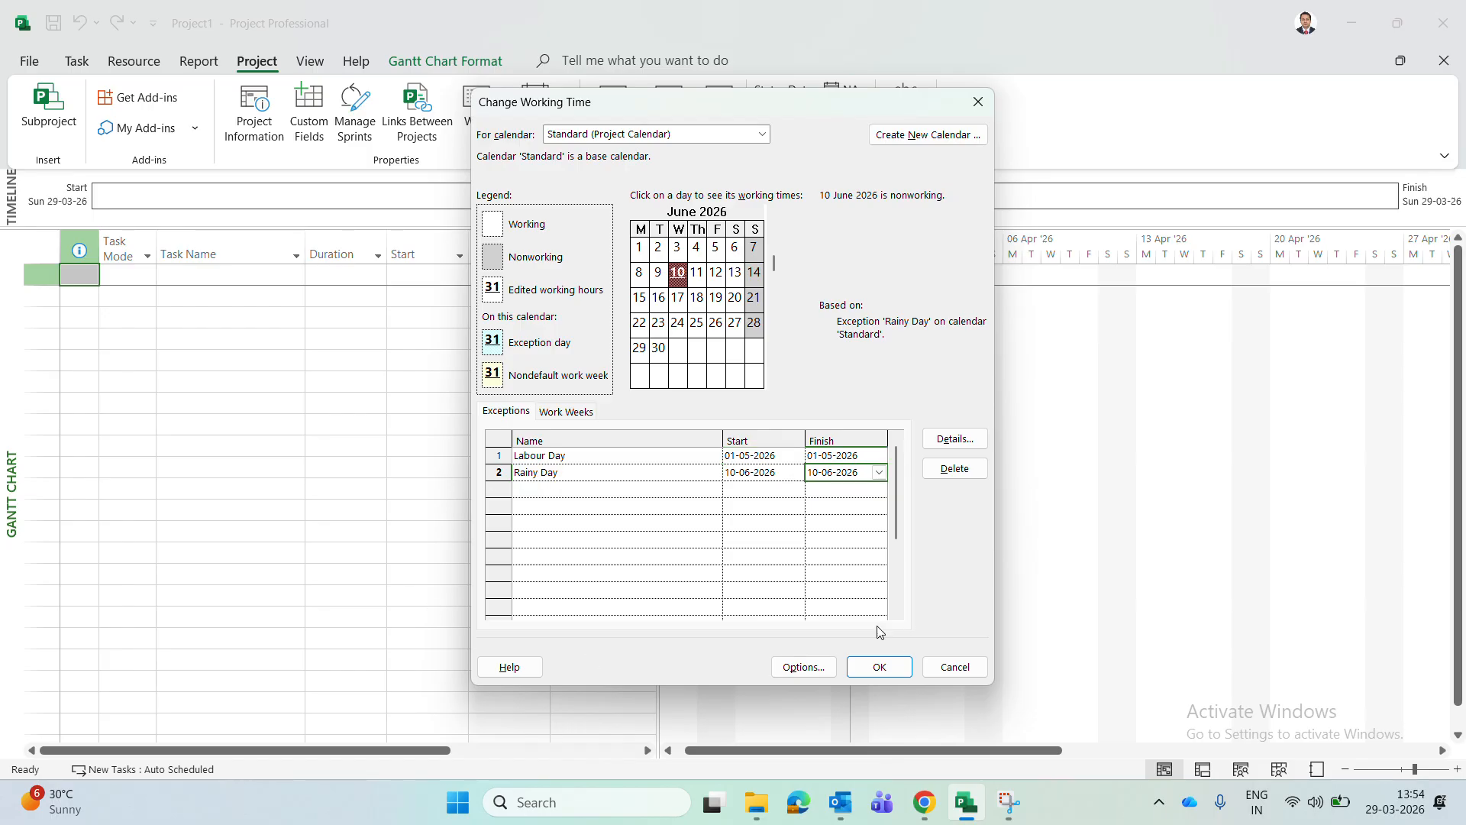
click(880, 473)
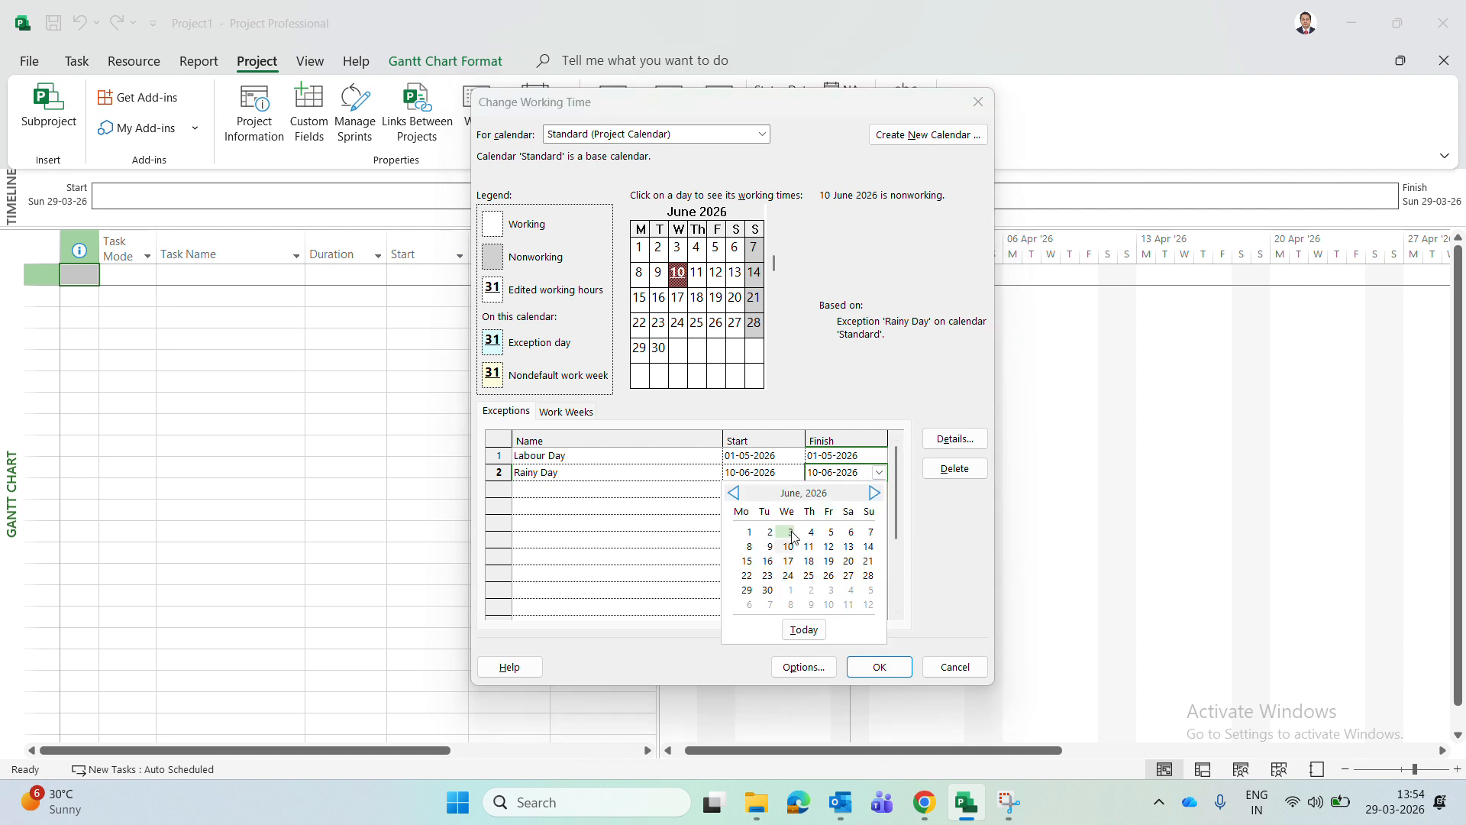
click(828, 546)
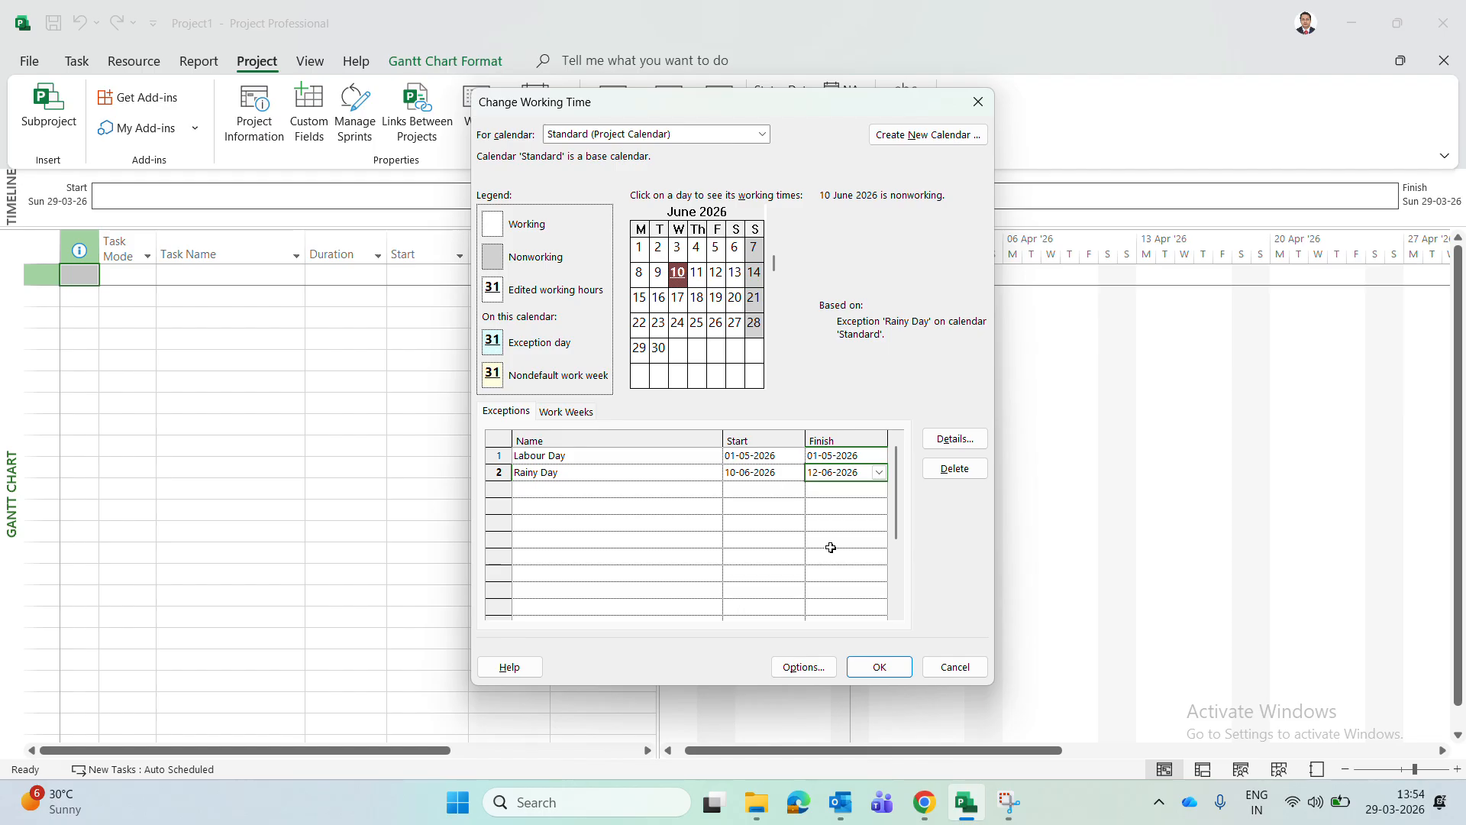
key(Return)
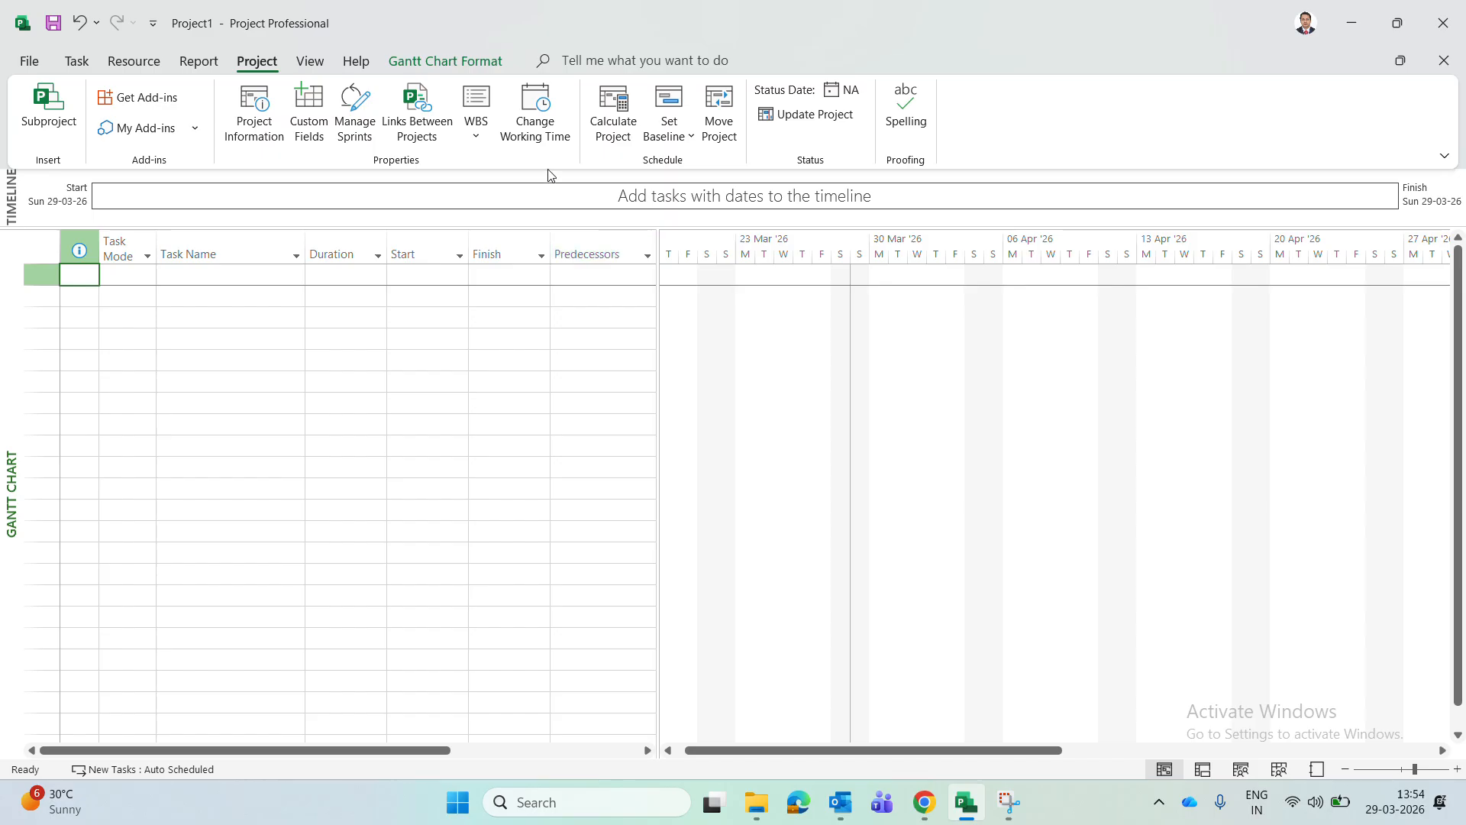
Reopen the working time settings and add another exception named "Rainy Day" on 25 June 2026.
click(538, 106)
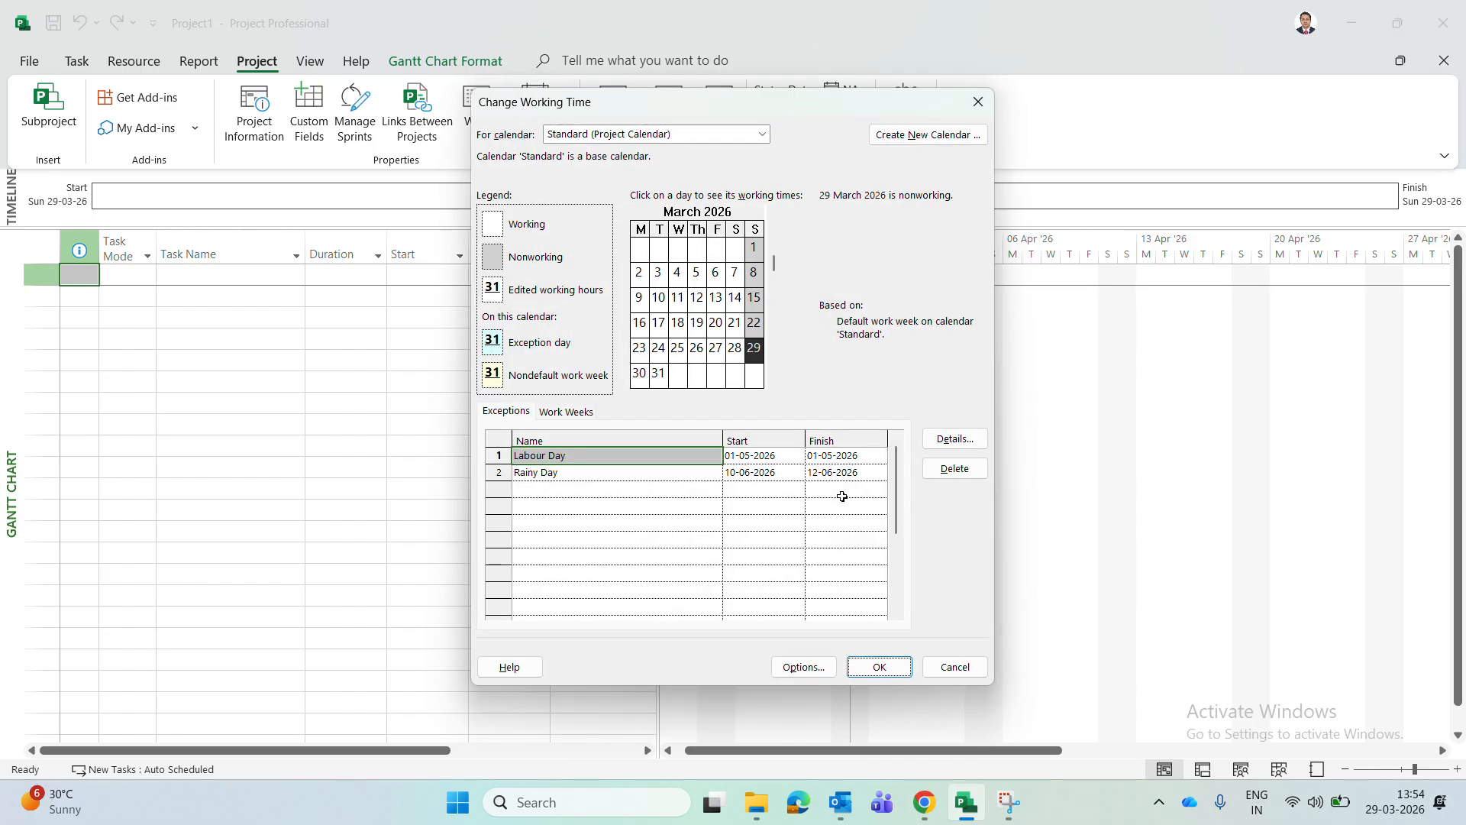
click(777, 473)
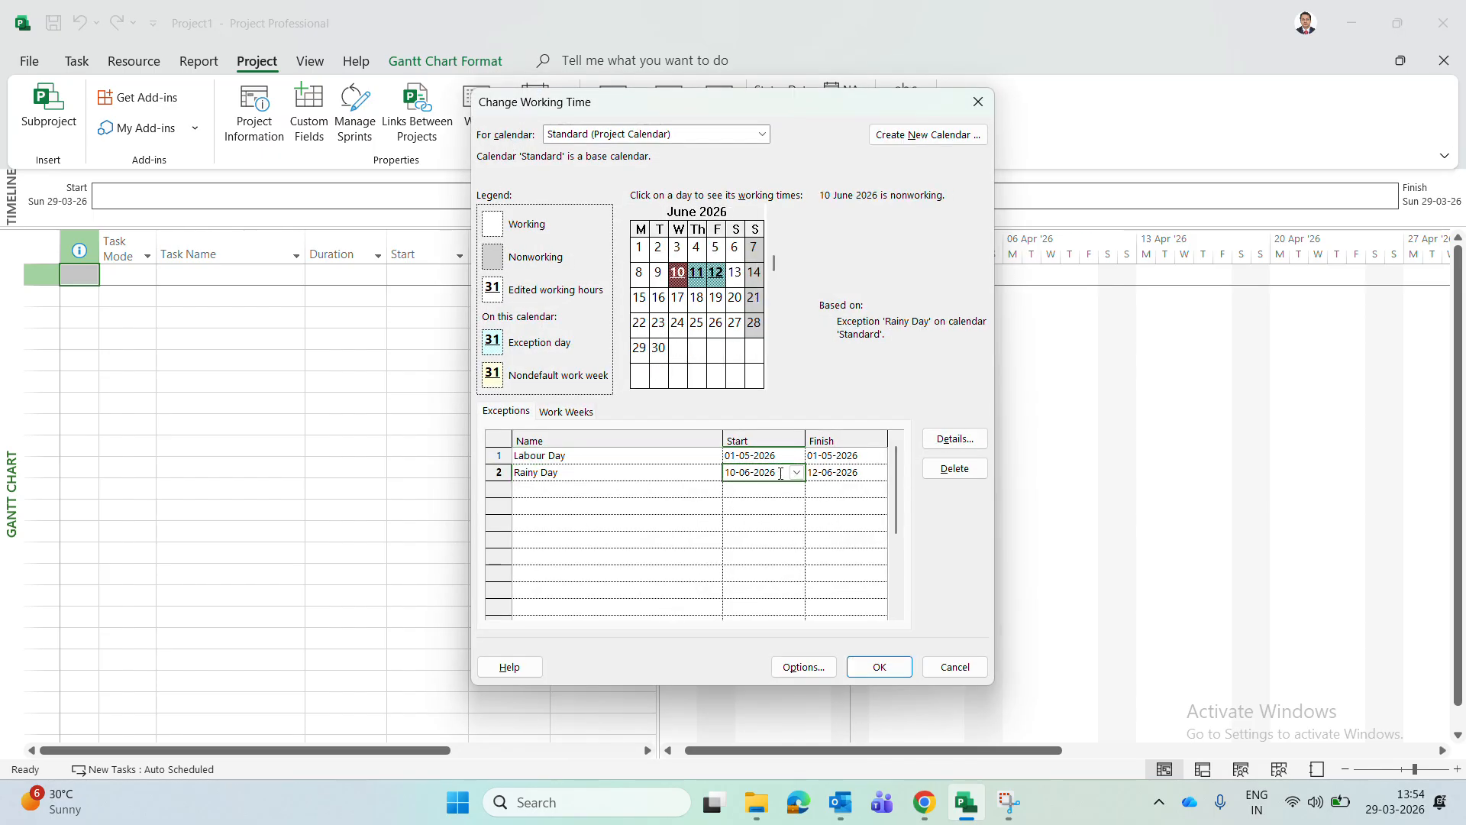
click(713, 302)
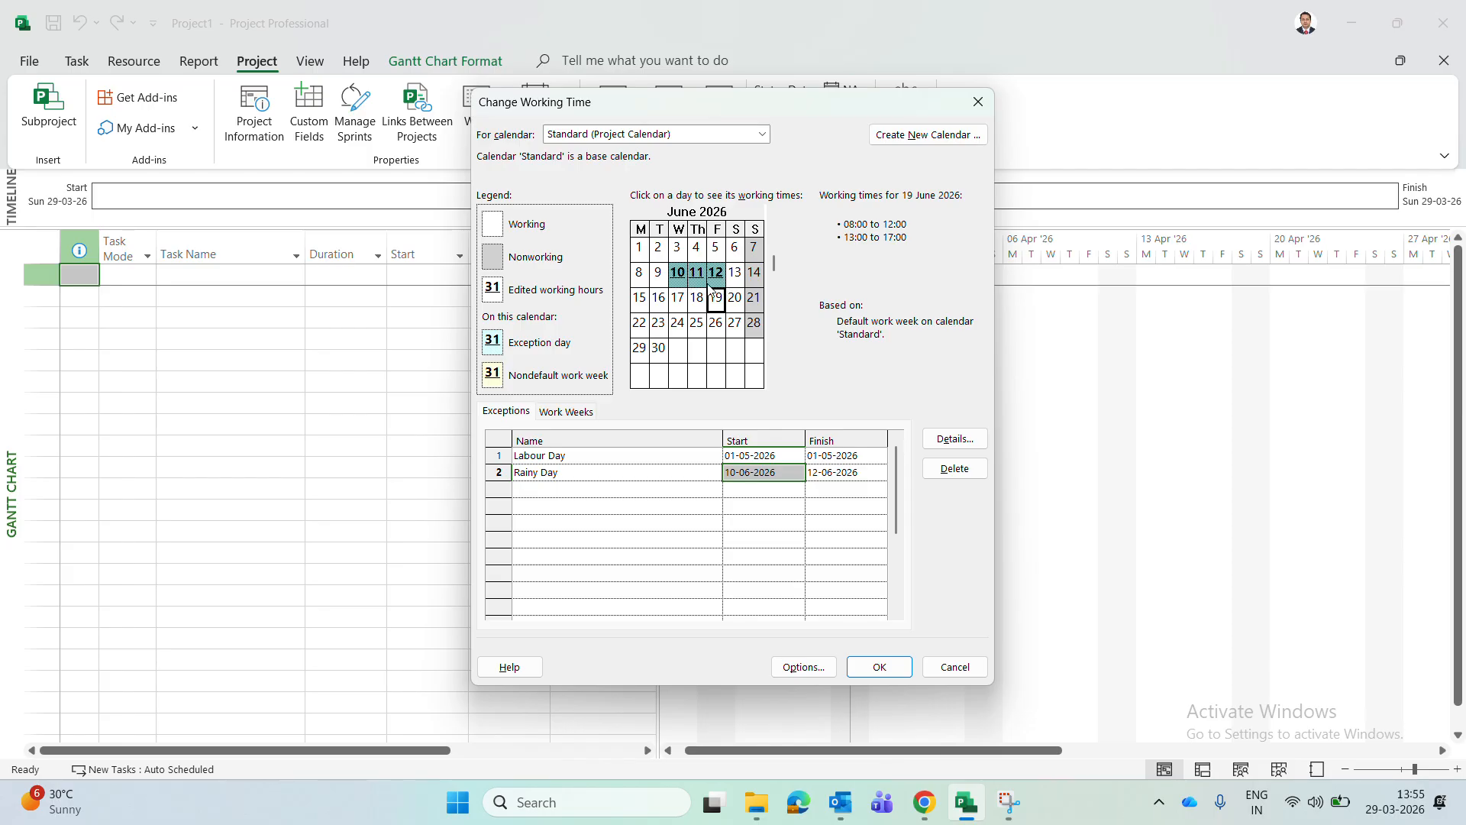
click(696, 327)
click(571, 489)
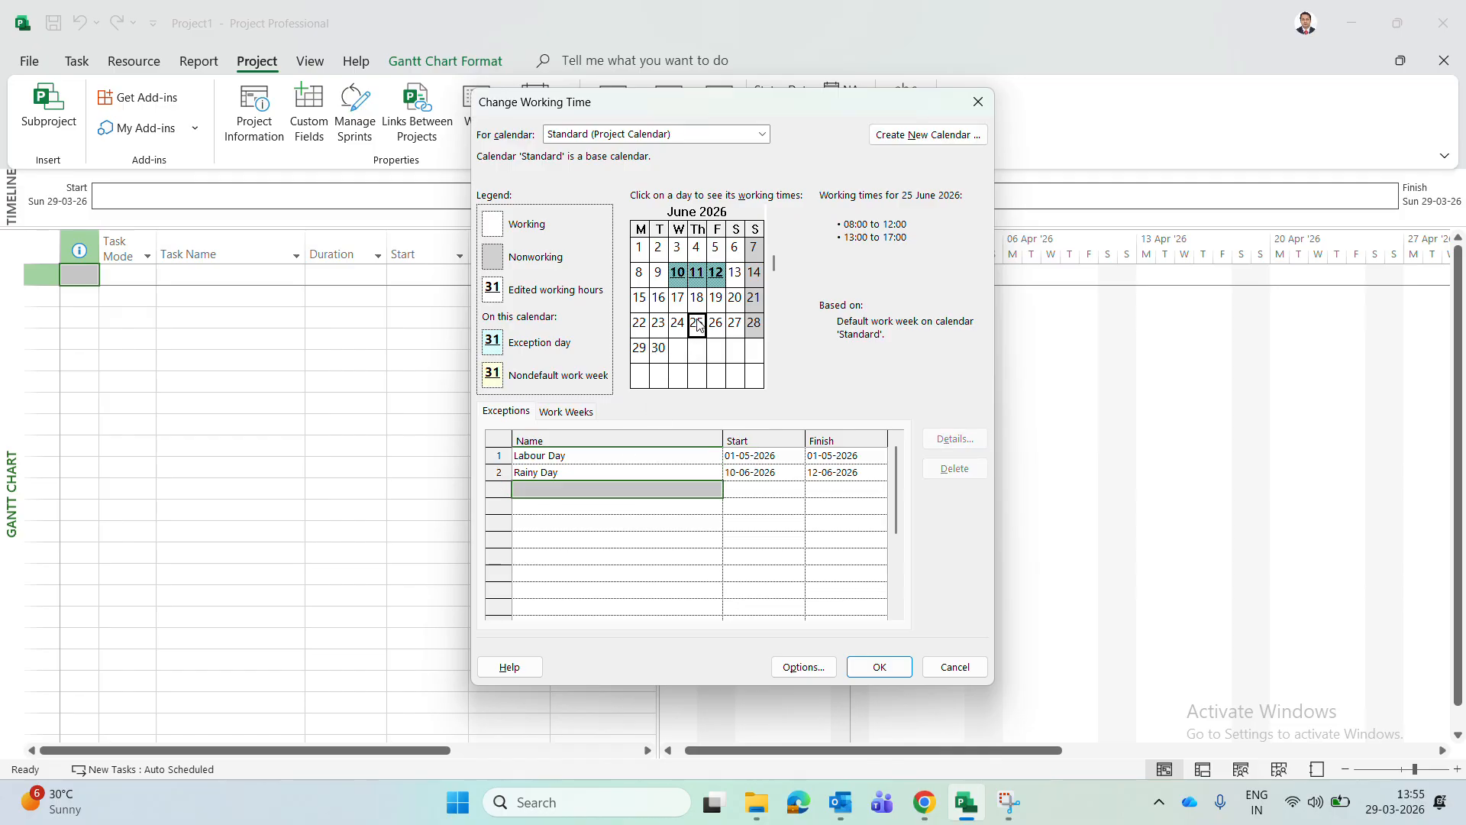
click(535, 489)
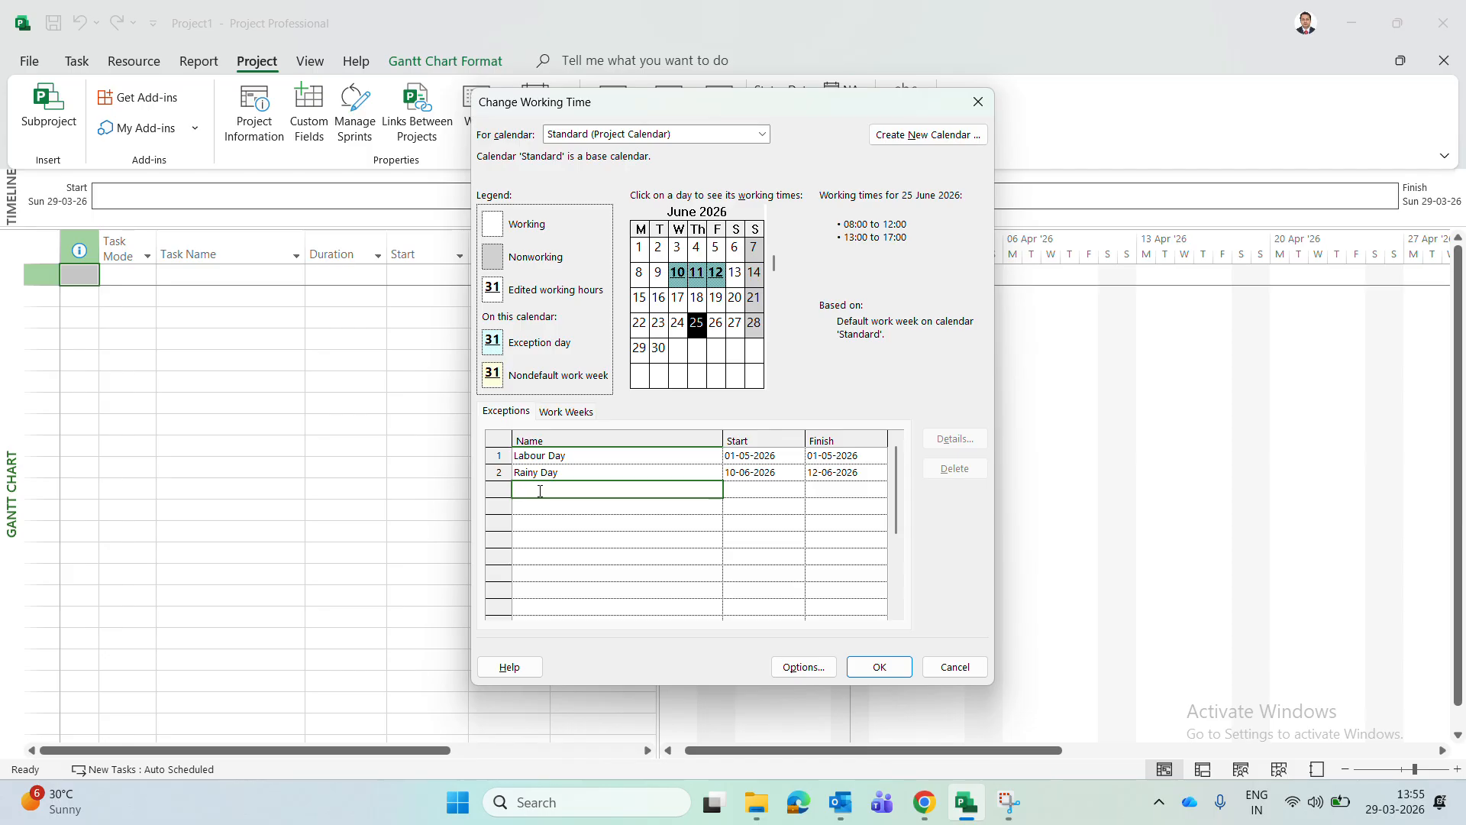
text(Rainy Day)
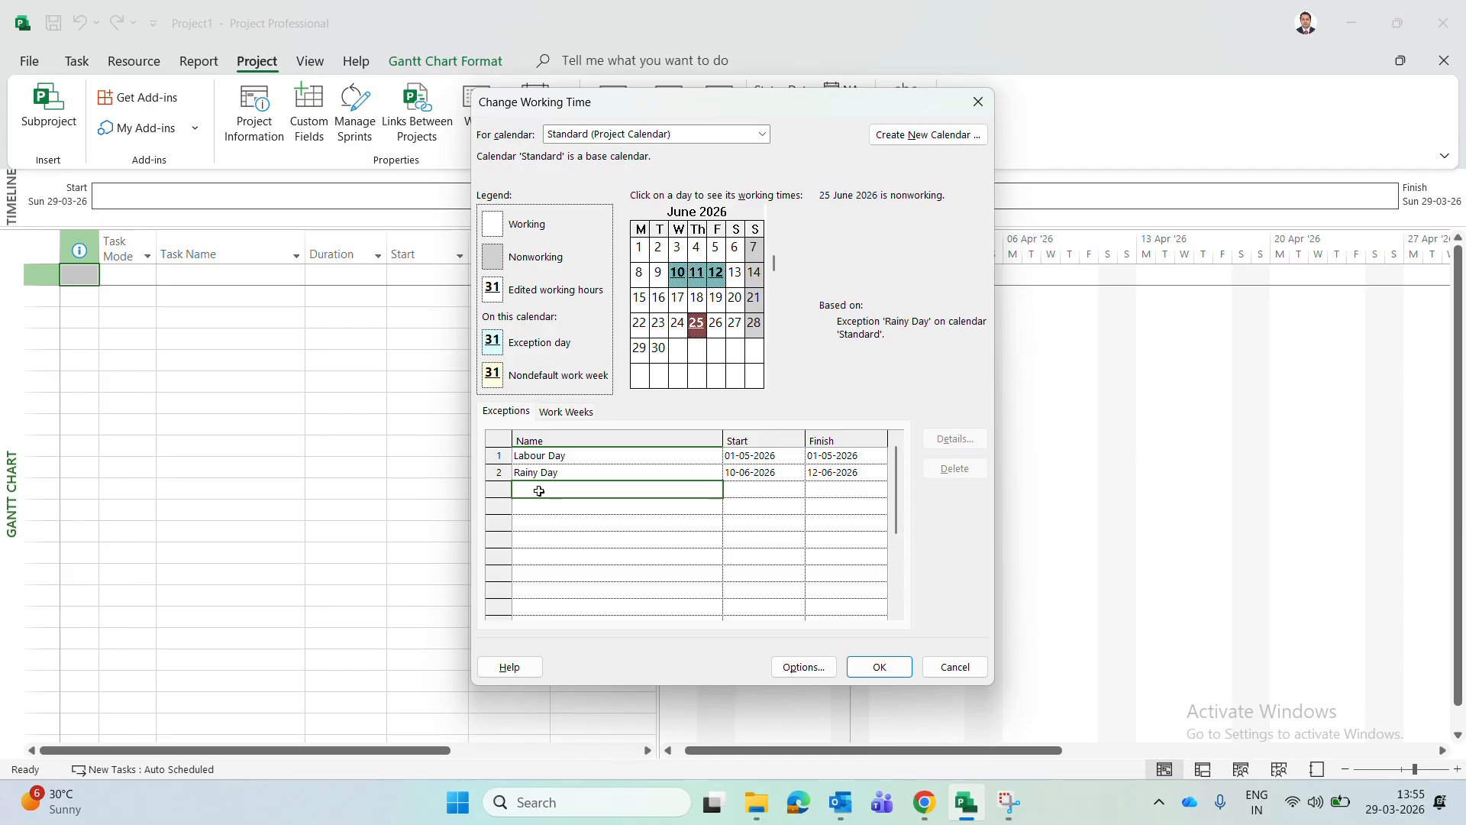
key(Return)
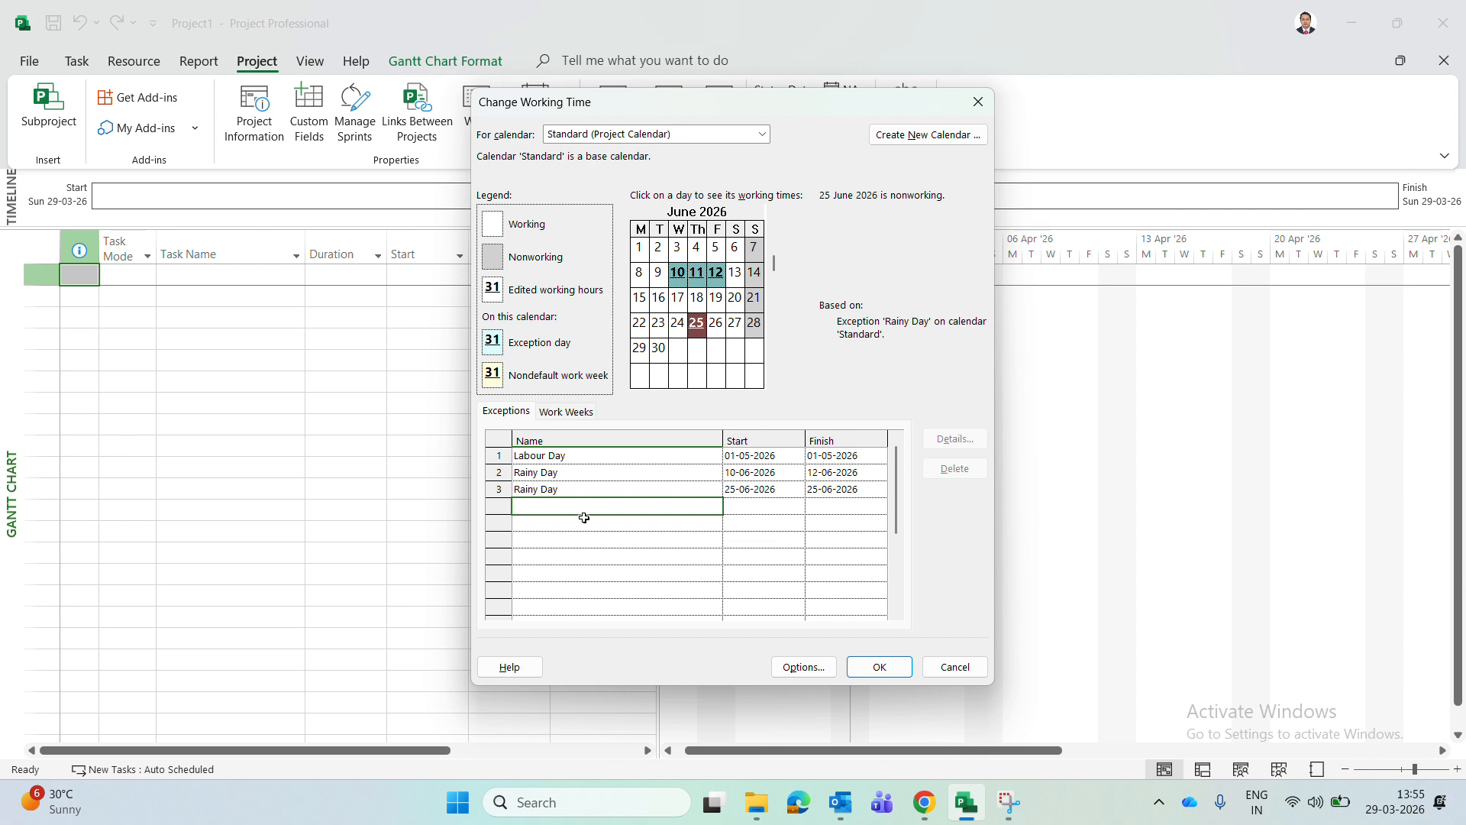
click(695, 327)
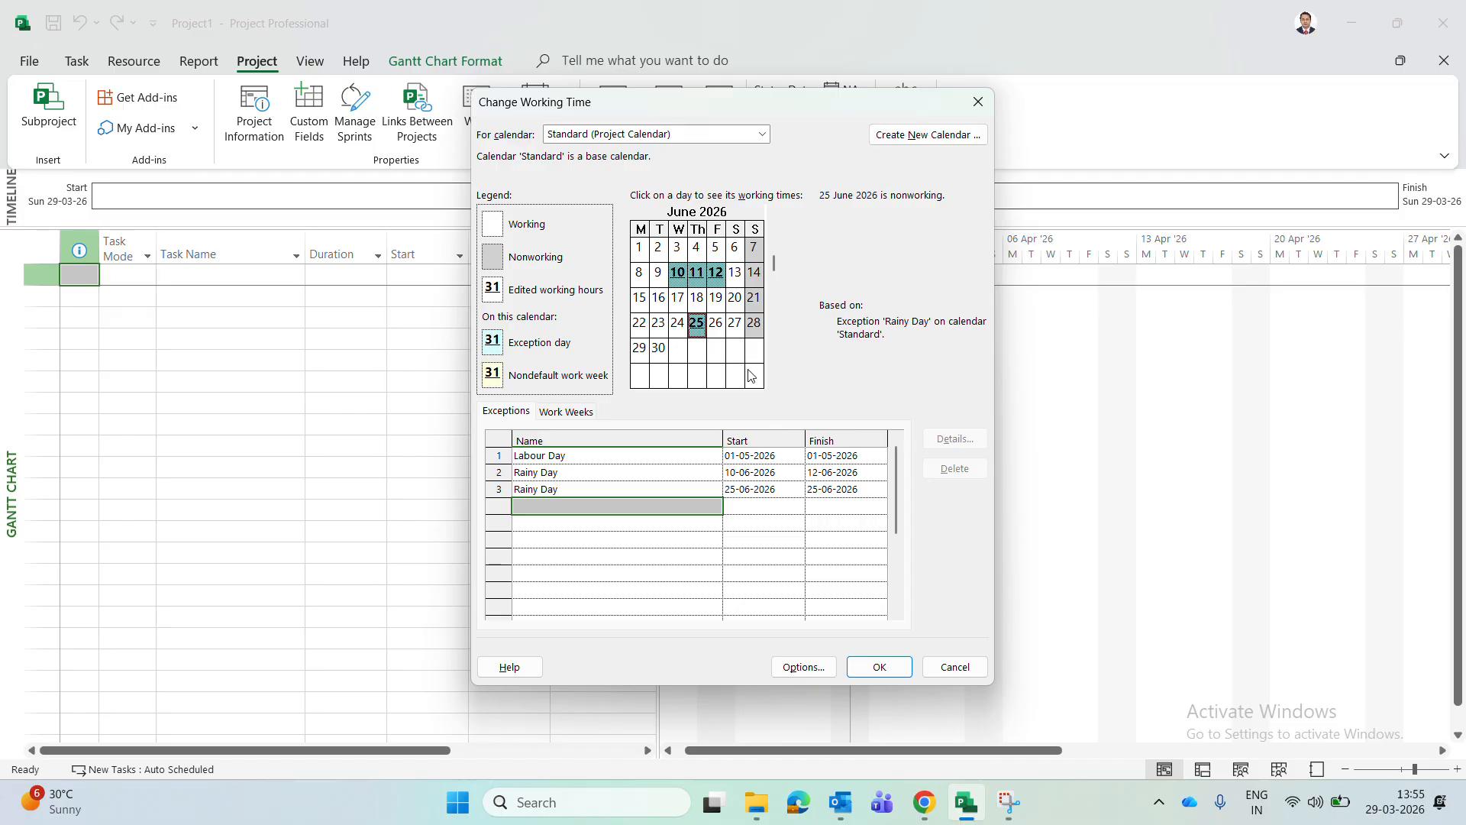
Add a "Rainy Day" exception on 9 July 2026.
click(775, 381)
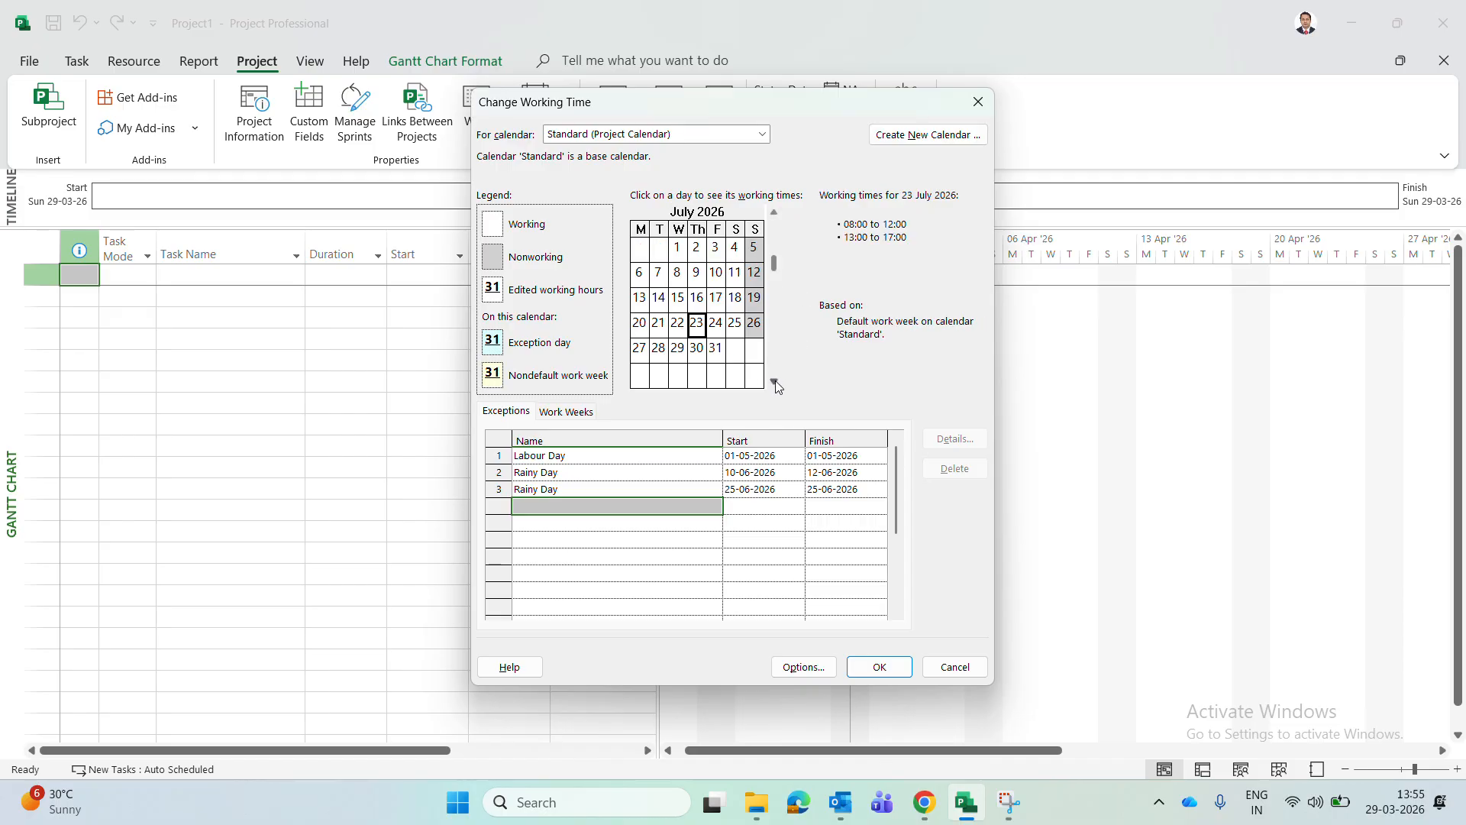
click(694, 281)
click(557, 525)
click(558, 506)
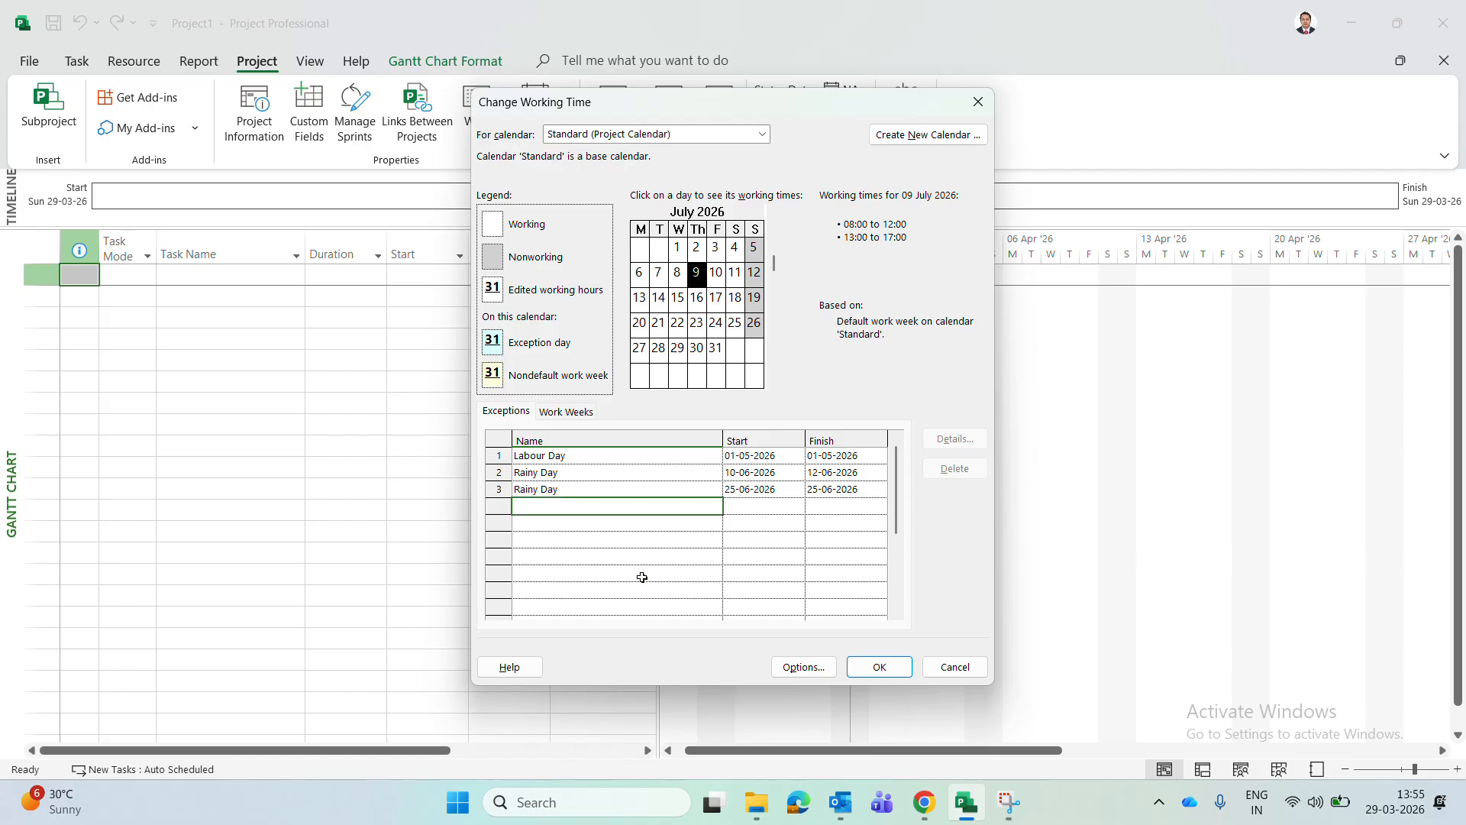
text(Rainy Day)
key(Return)
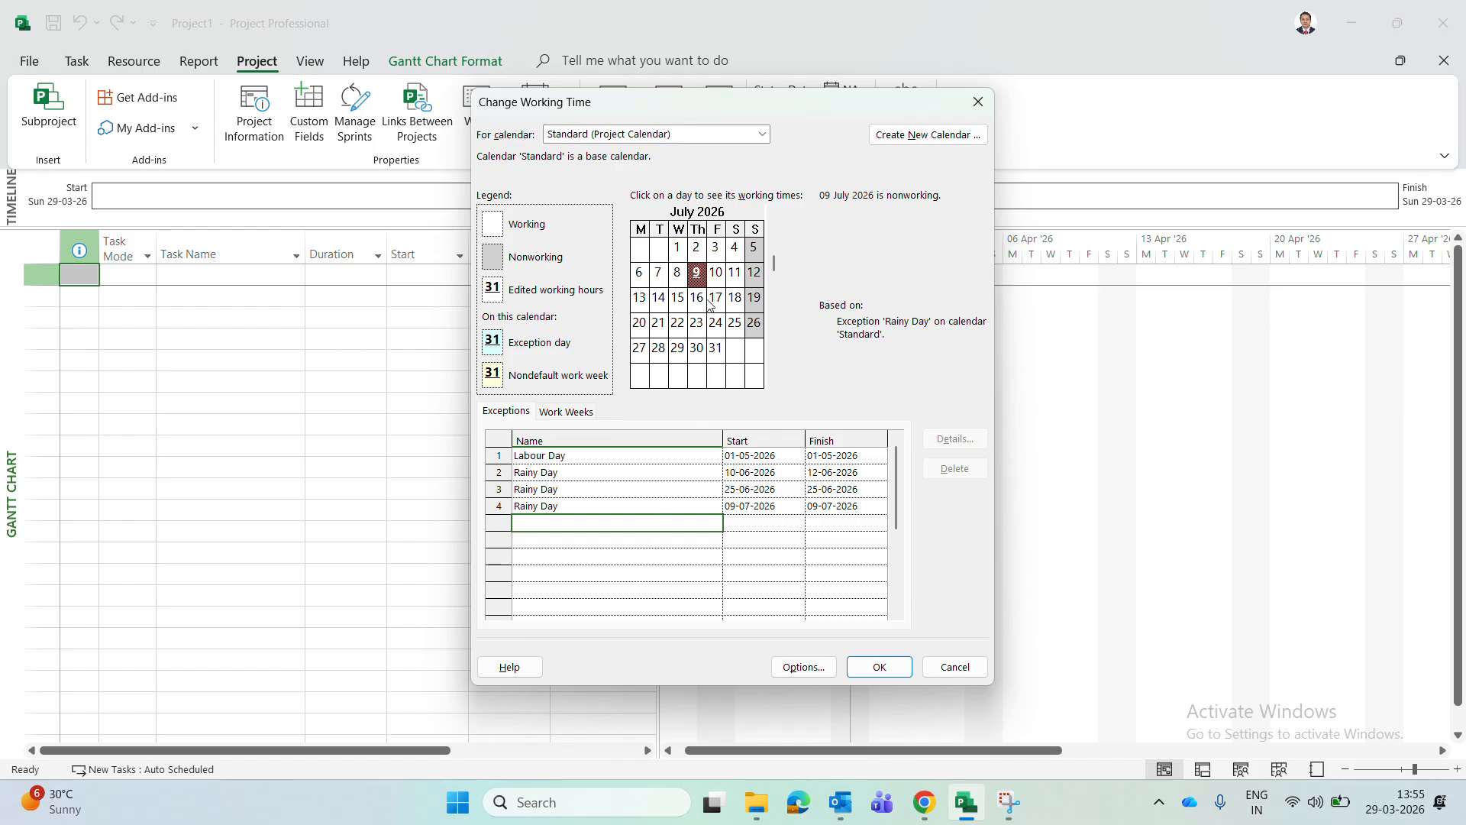
Add a second July exception named "Rainy Day" on 23 July 2026.
click(697, 324)
click(566, 549)
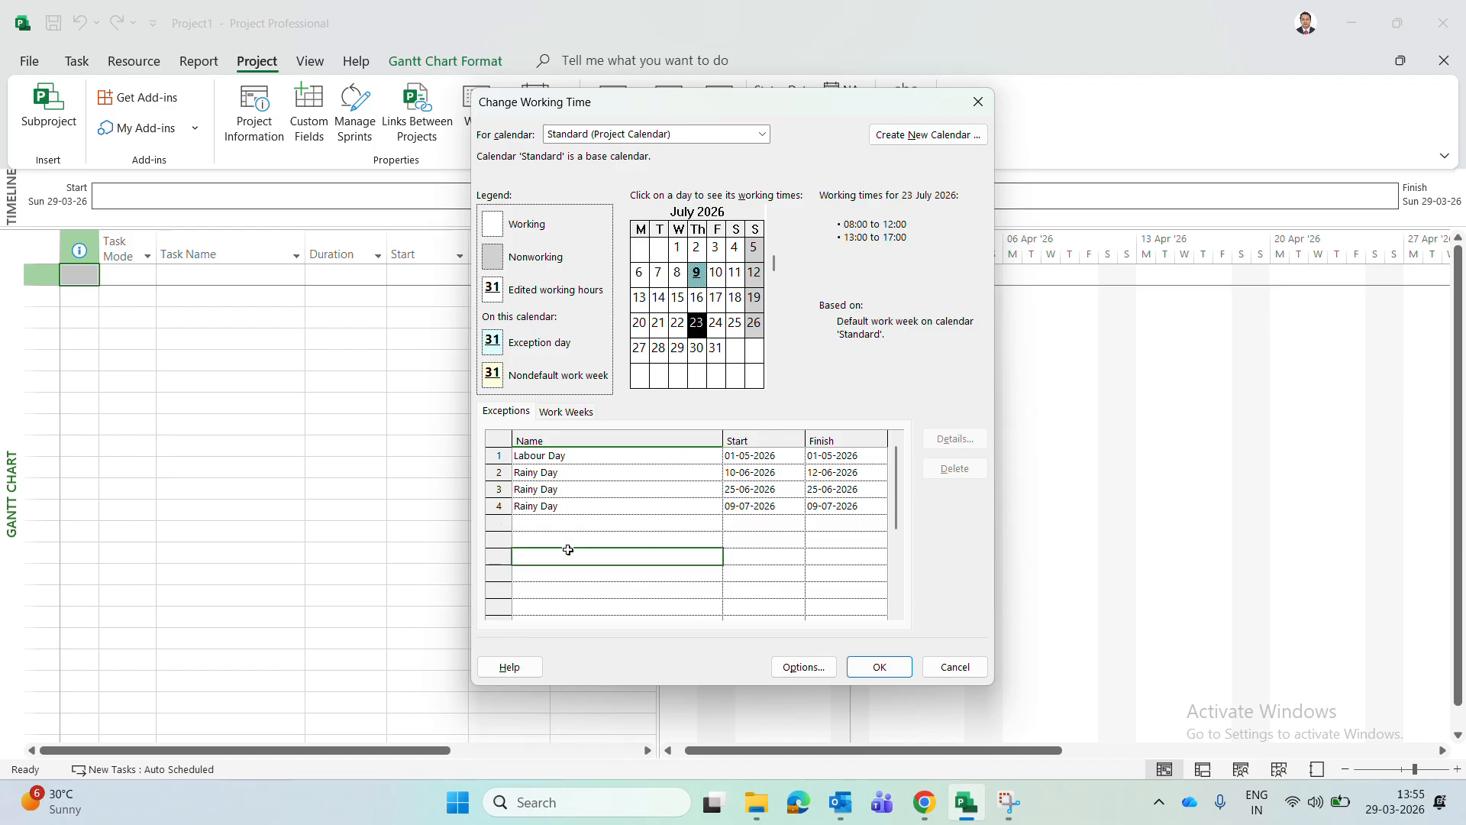
click(563, 524)
text(Rai)
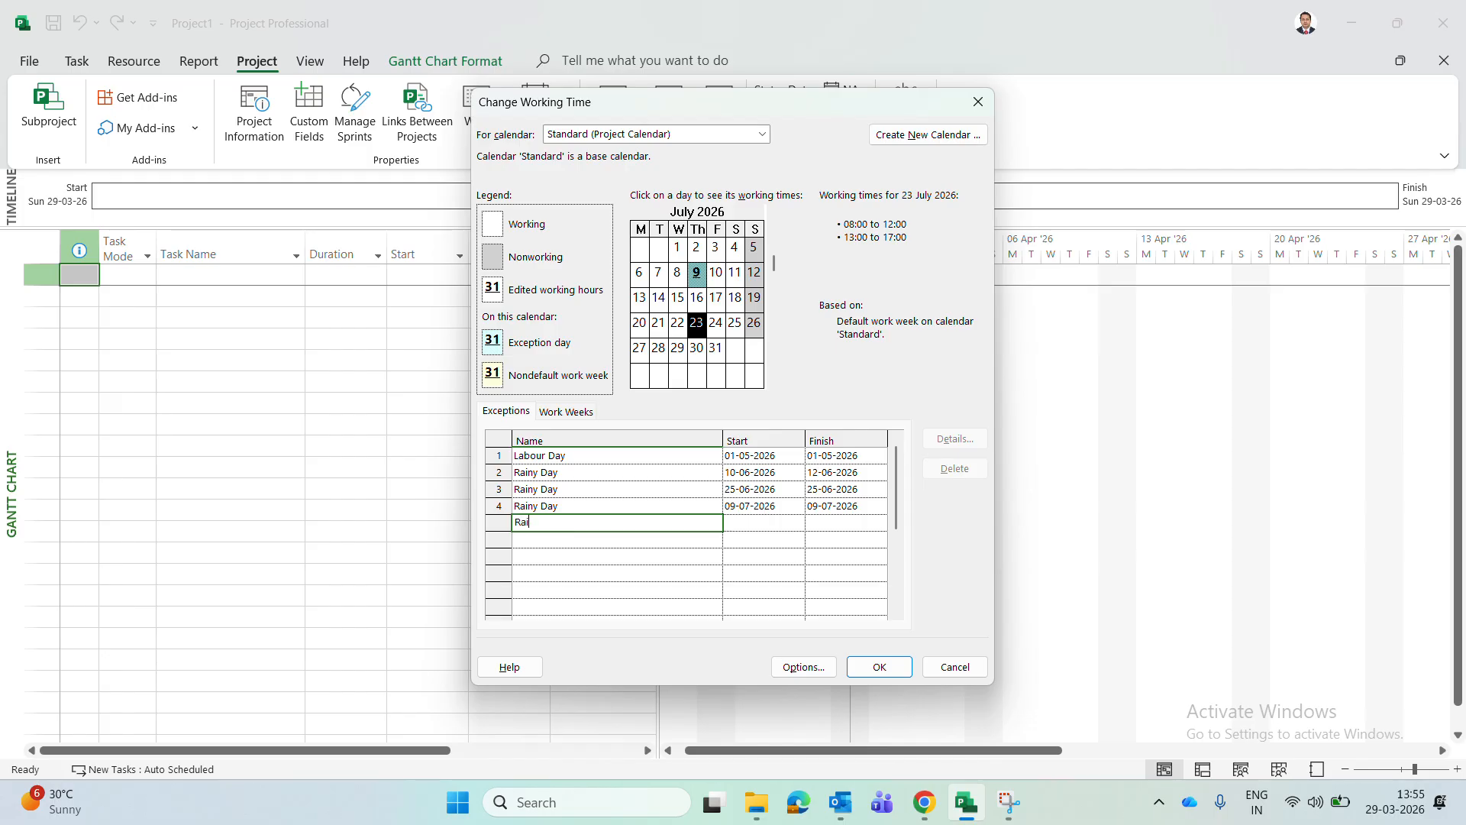
text(ny Day)
key(Return)
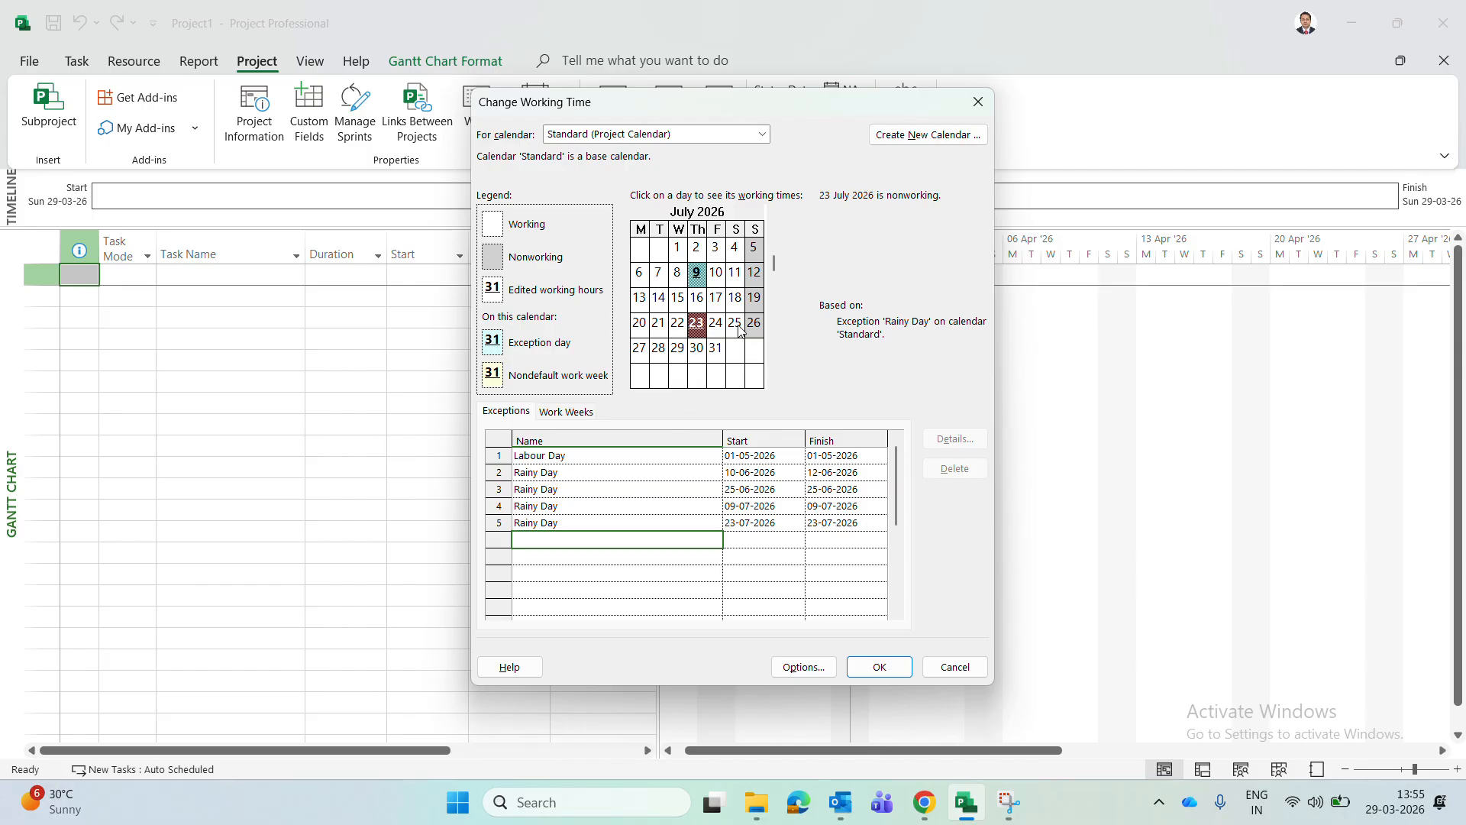
Add a calendar exception named "Indipendance Day" on 15 August 2026.
click(774, 381)
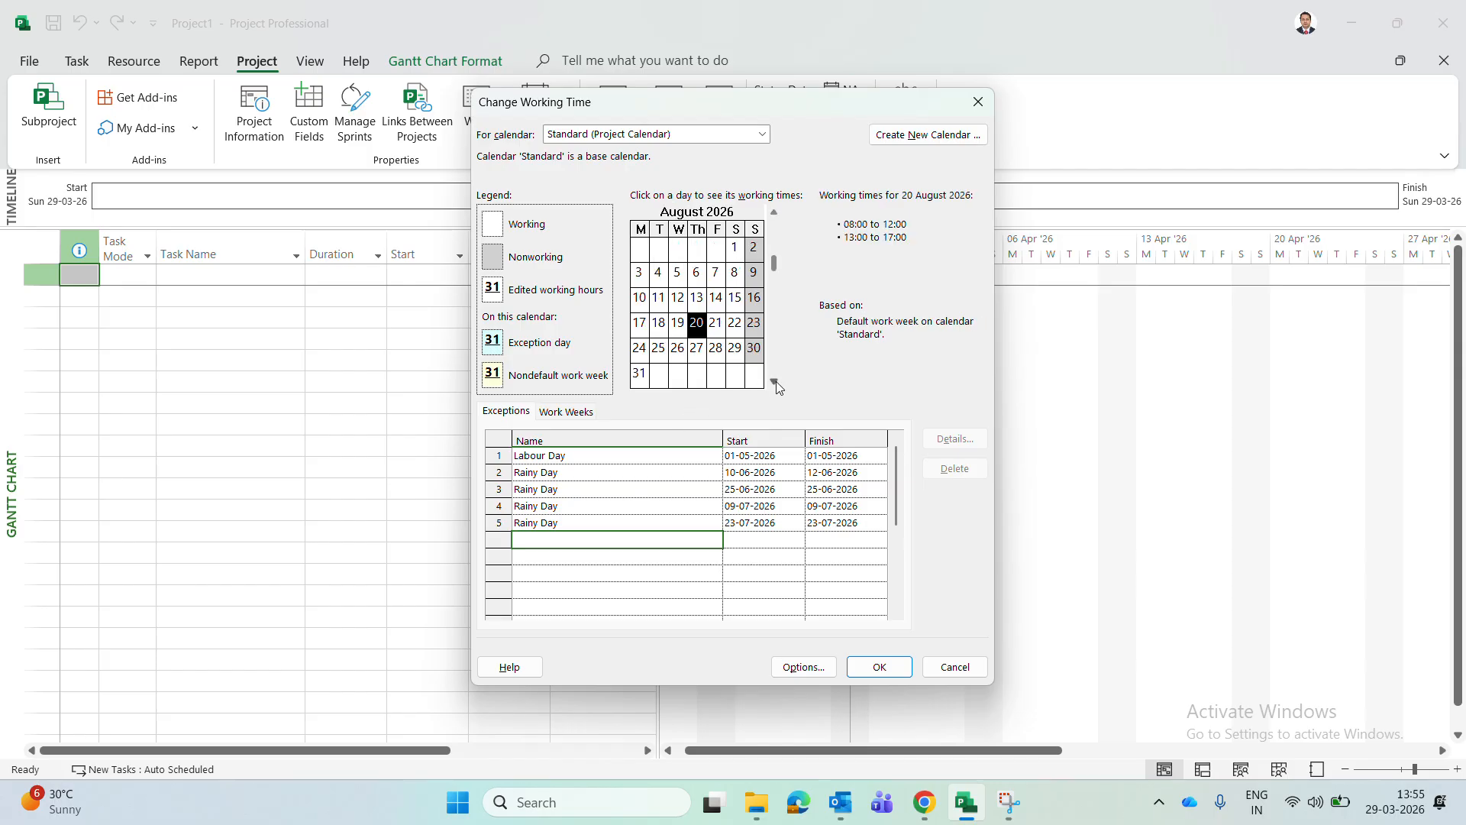
click(730, 302)
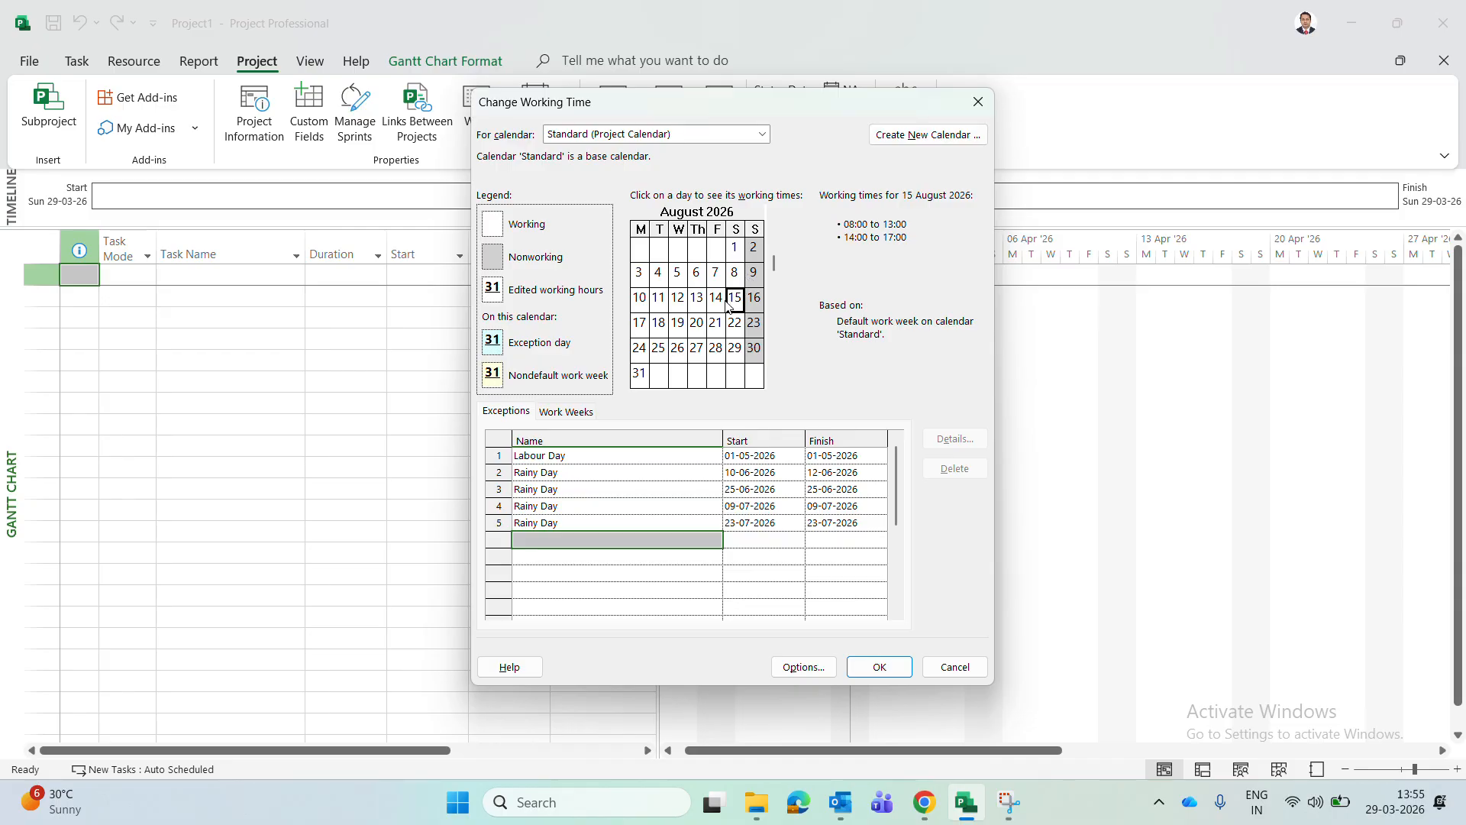
click(591, 542)
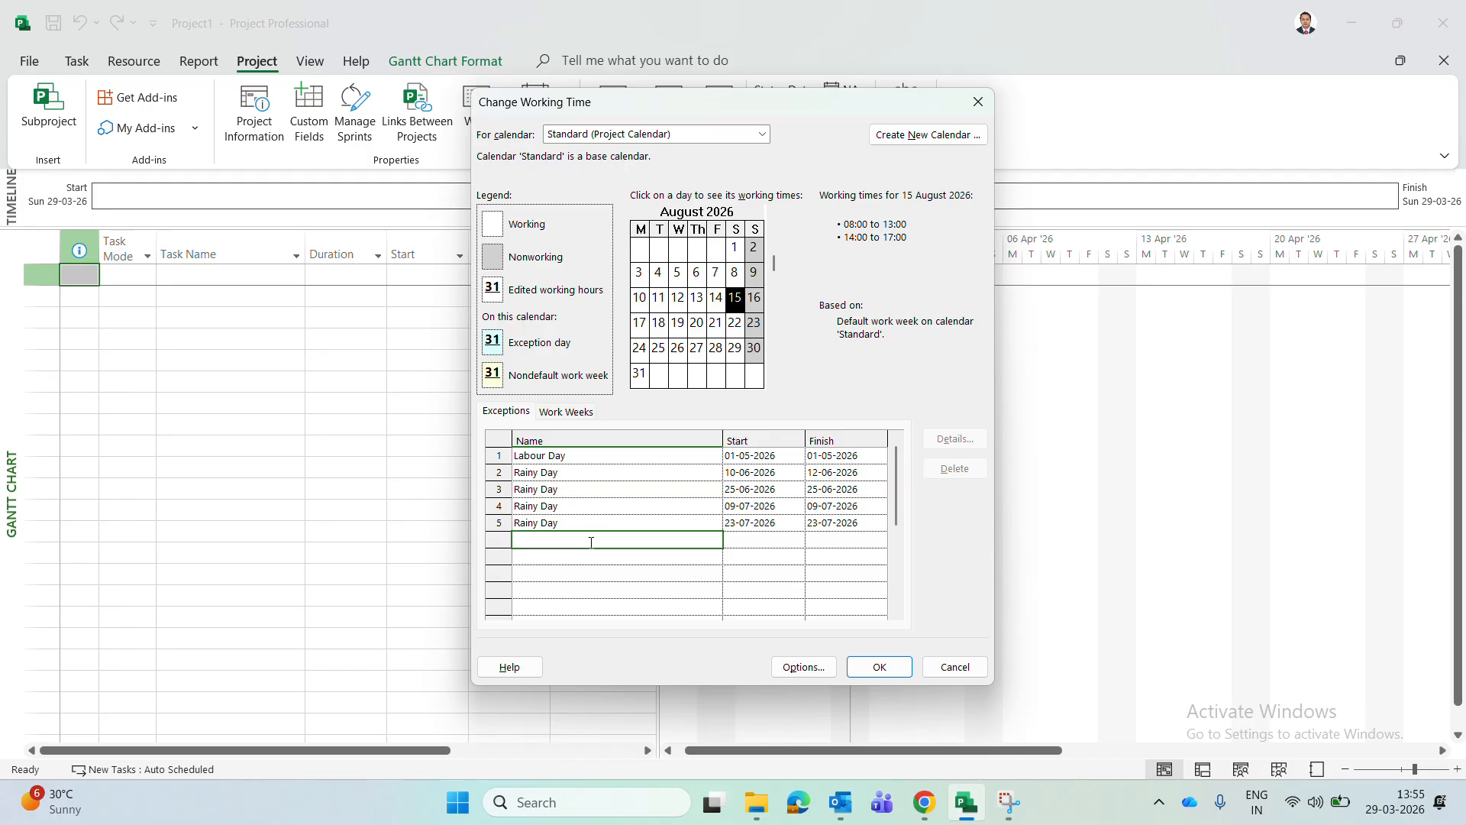
text(Indipendance Day)
key(Return)
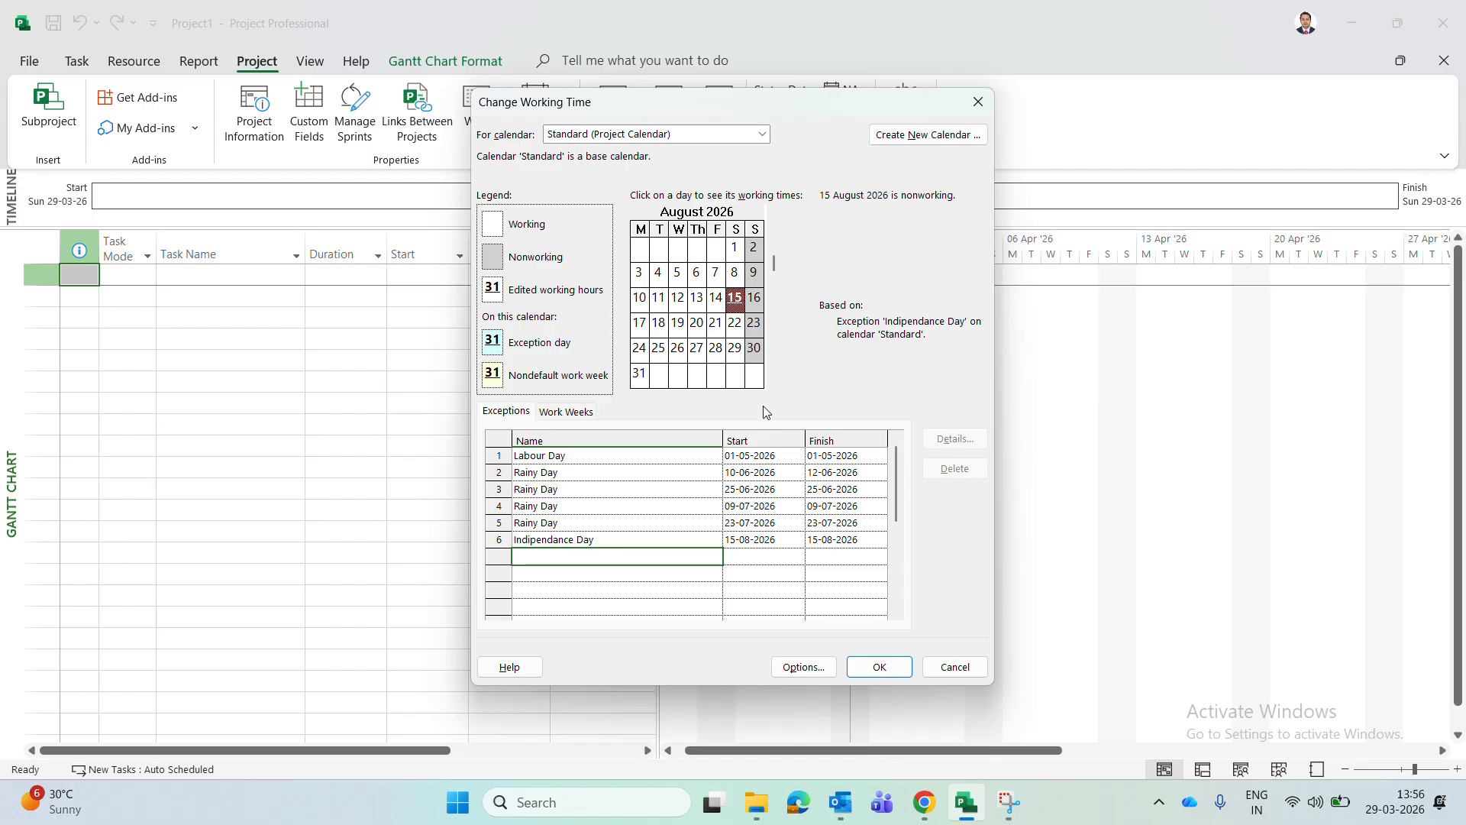
Add a "Ganesh Chaturthi" exception to the Standard calendar on 9 September 2026.
click(772, 383)
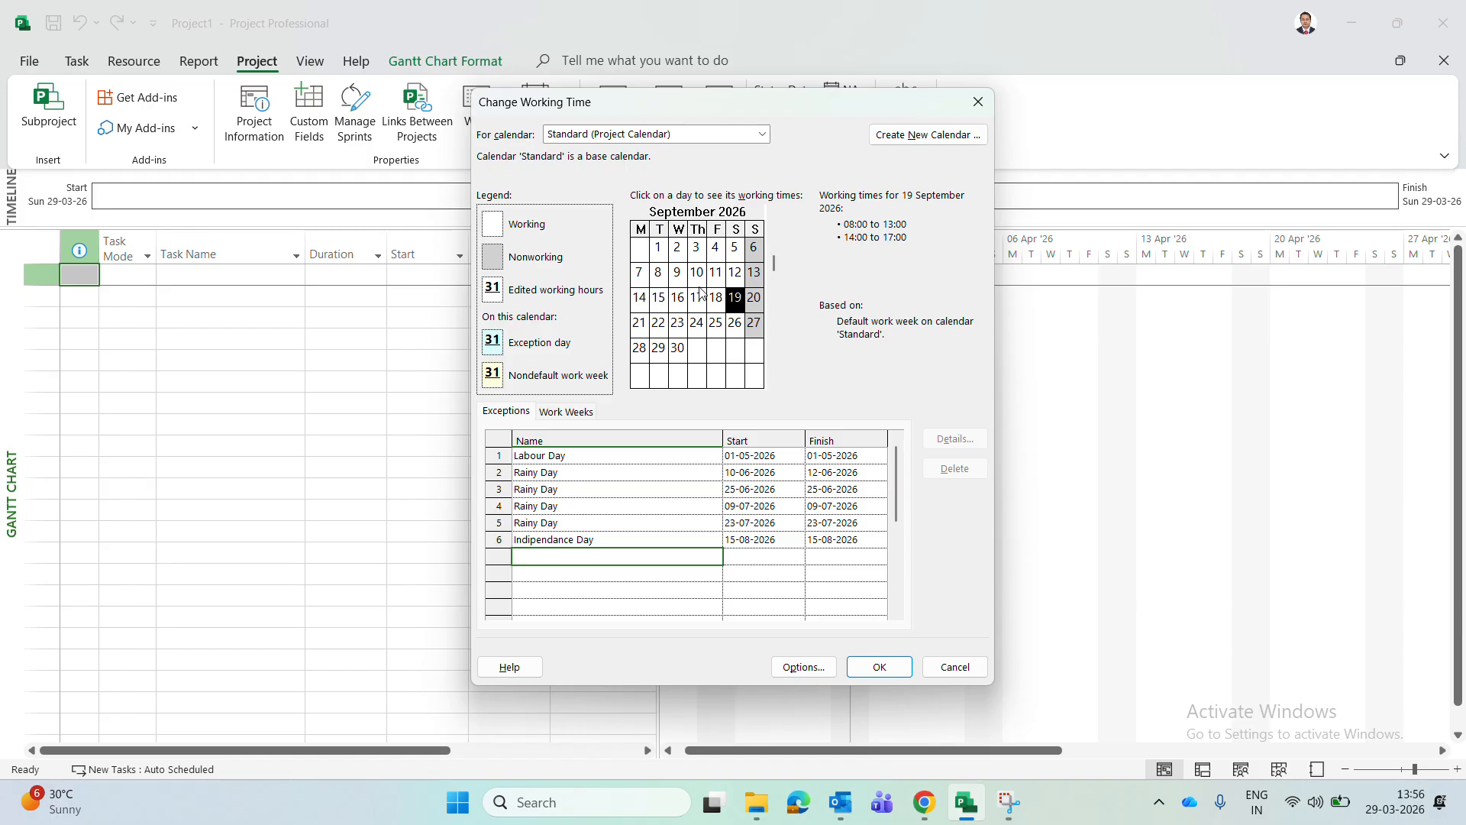
click(677, 274)
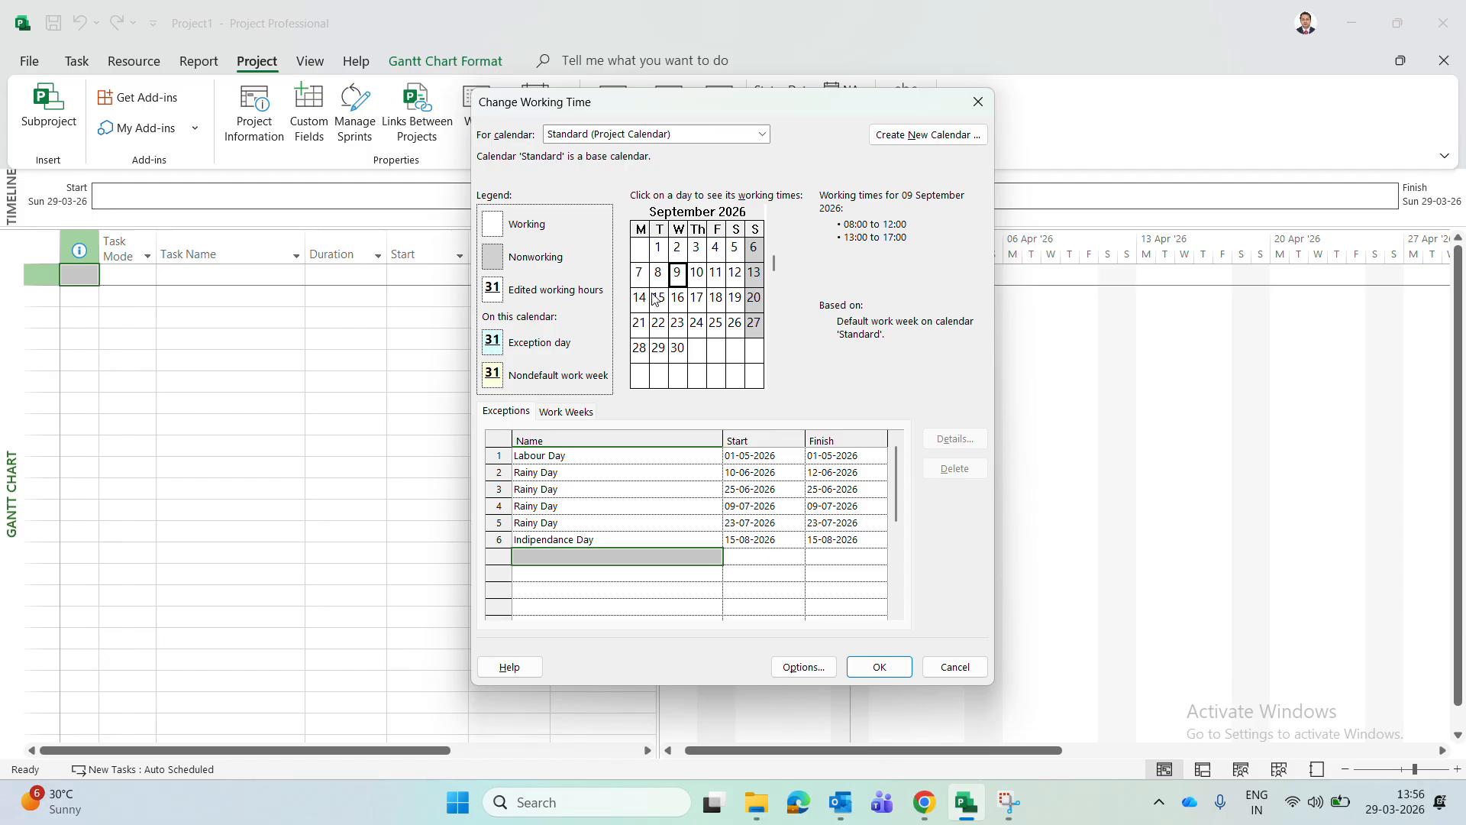
click(562, 553)
text(Gan)
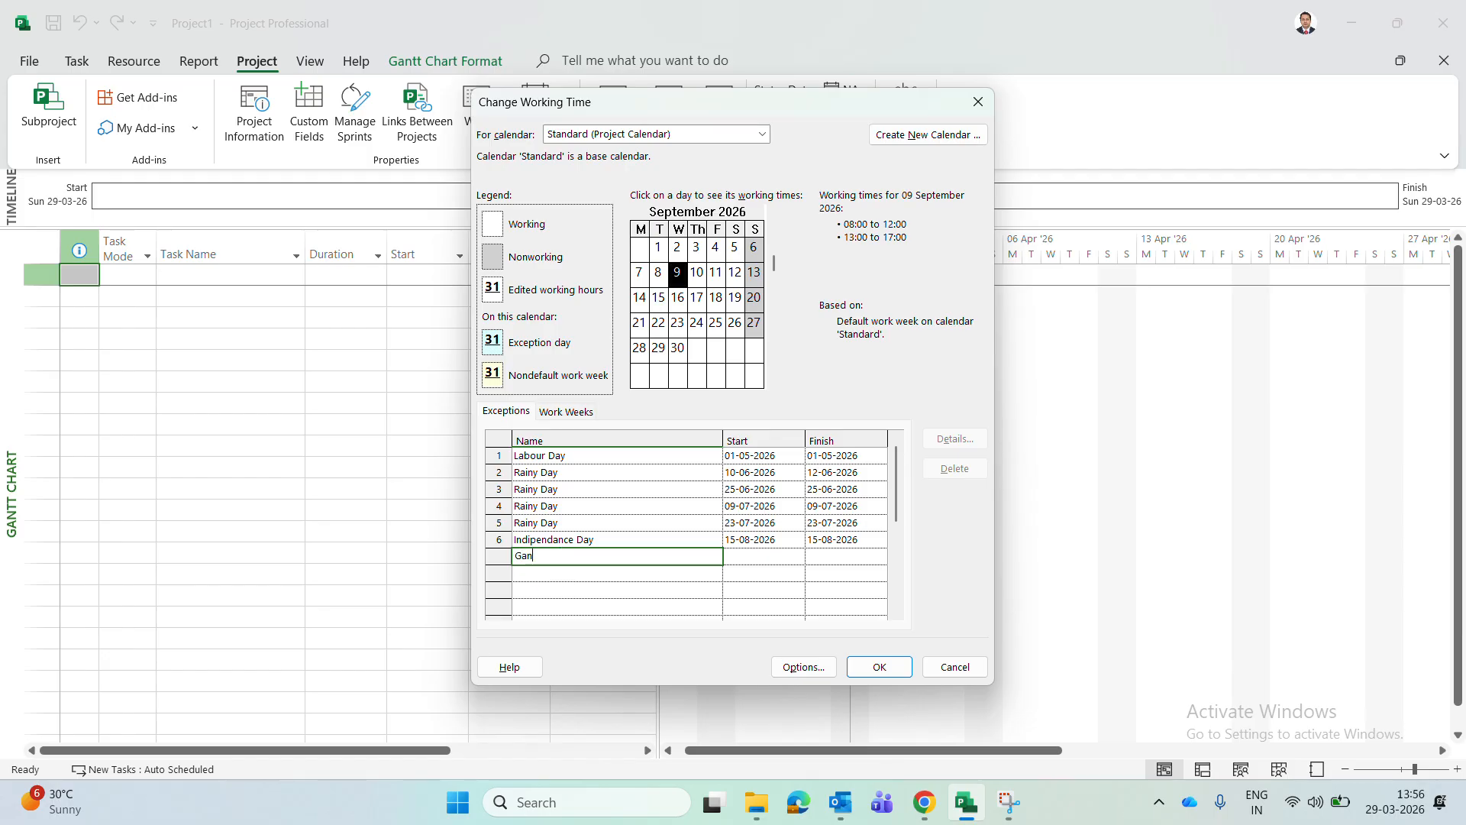
text(esh Chaturthi)
key(Return)
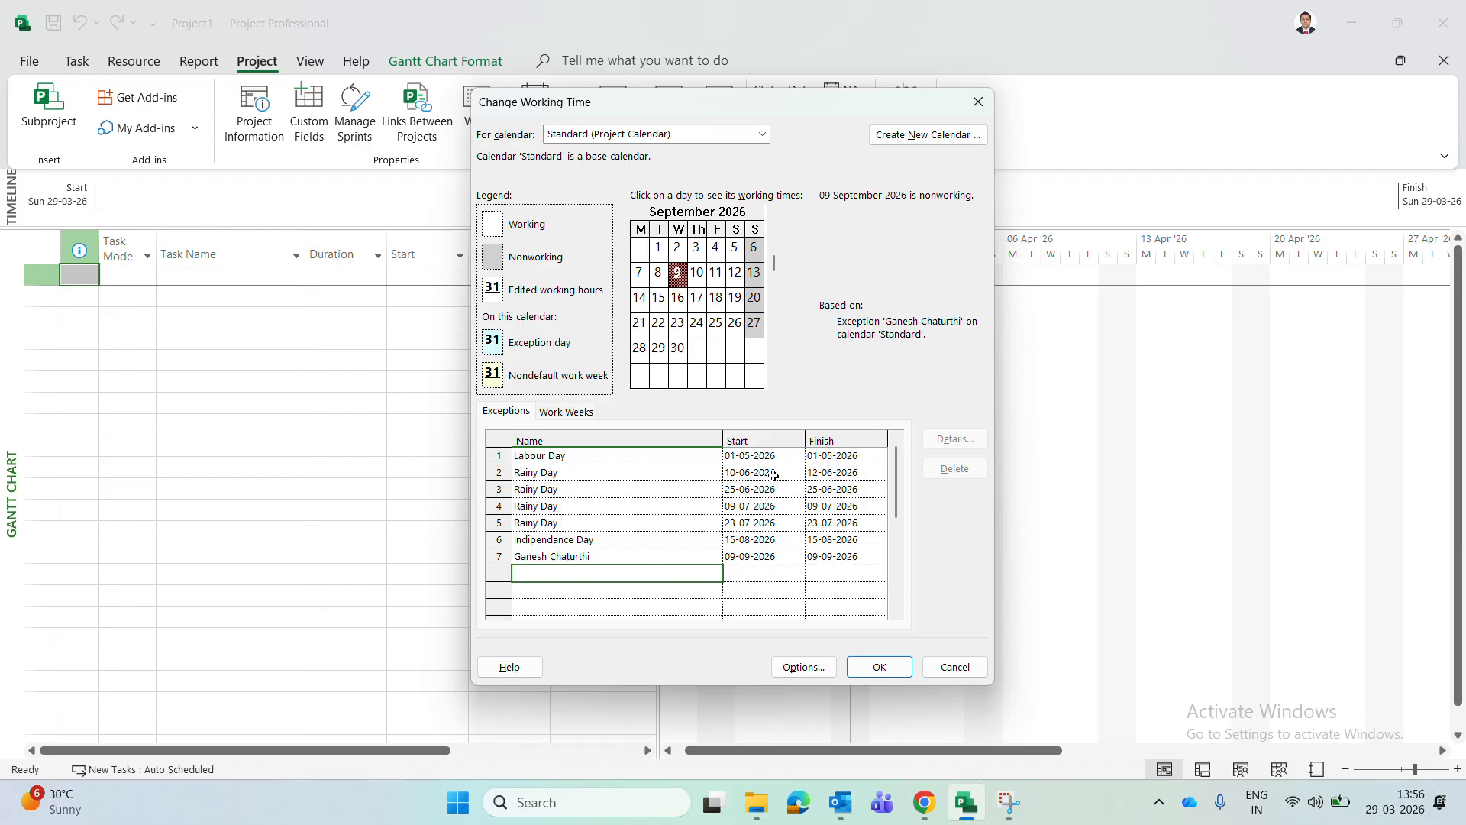
Add a calendar exception named "Gnadhi jayanhi" on 2 October 2026.
click(773, 381)
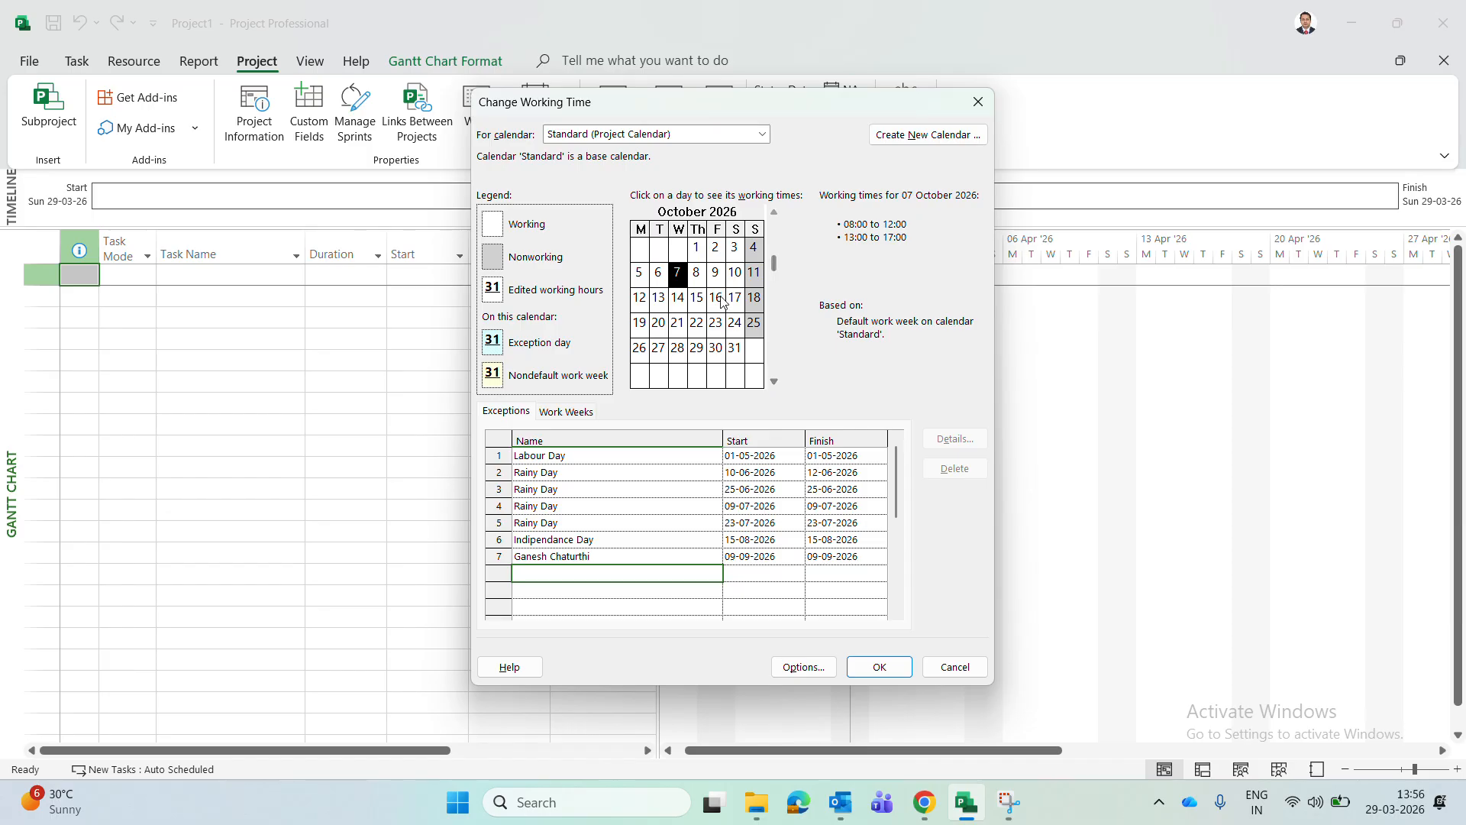
click(716, 248)
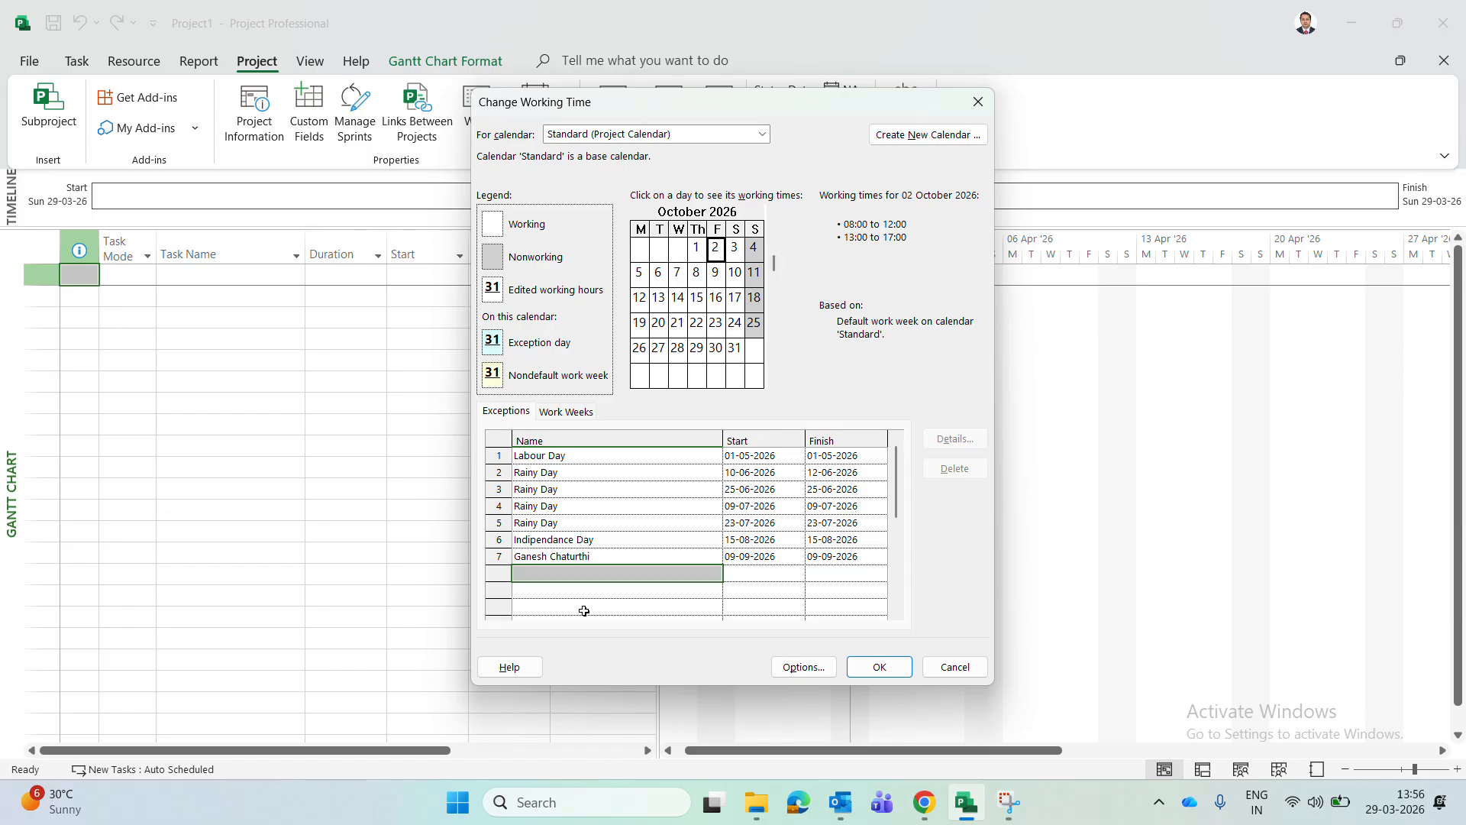
click(589, 578)
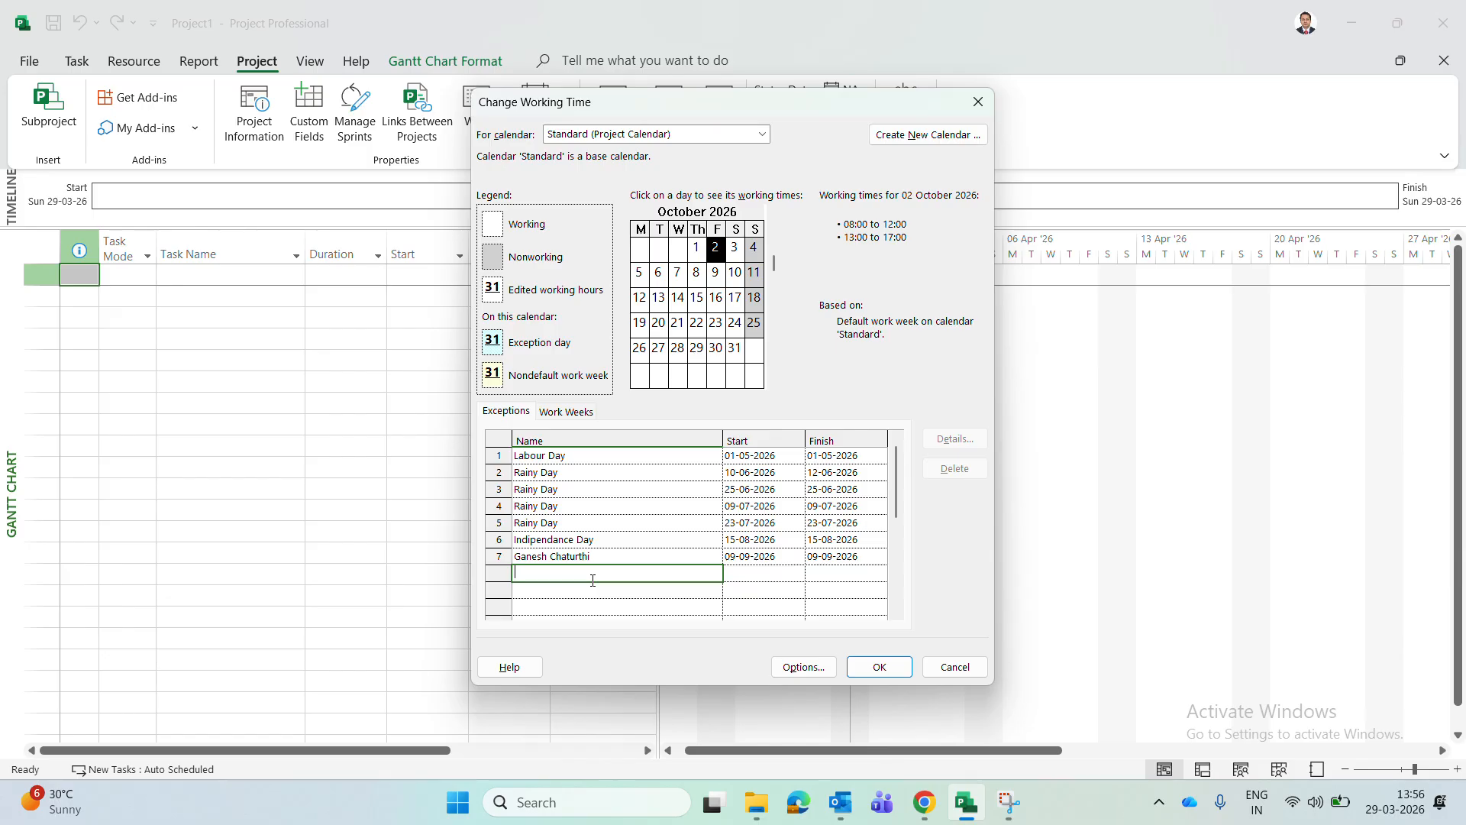
text(Gnadhi jayanhi)
key(Return)
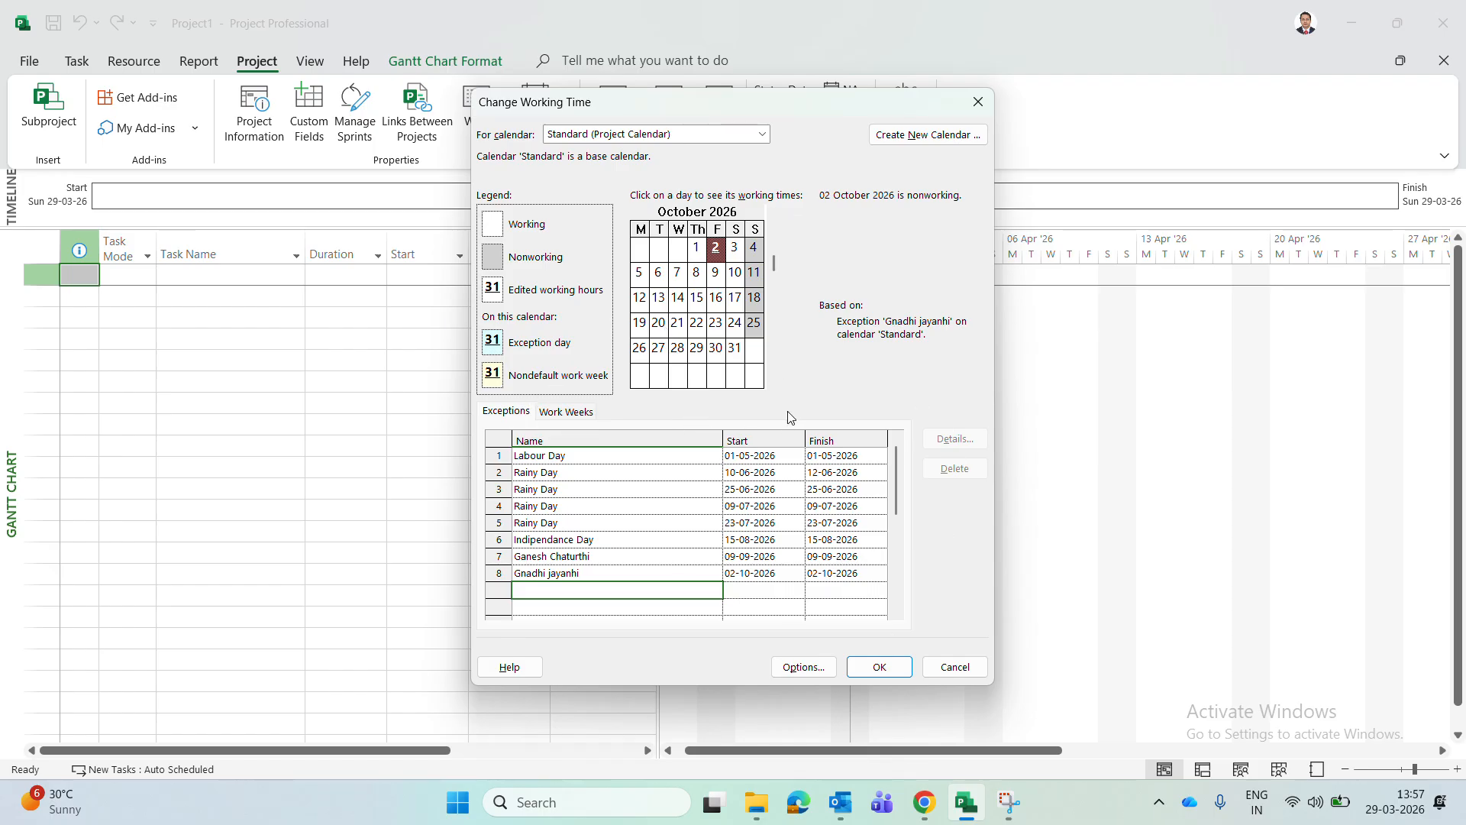
Start a new base calendar as a copy of the Standard calendar.
click(926, 135)
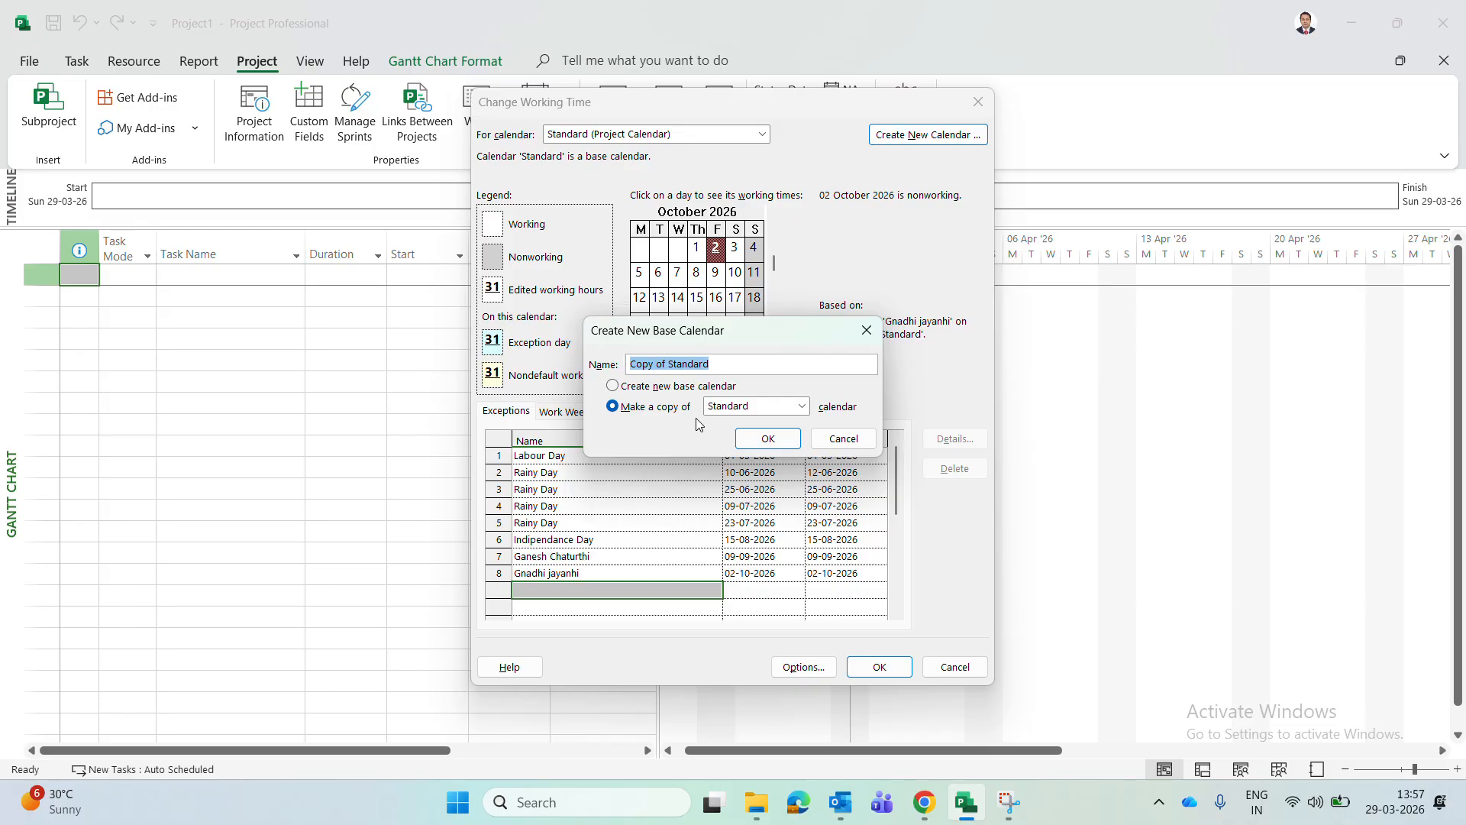
click(801, 407)
click(801, 409)
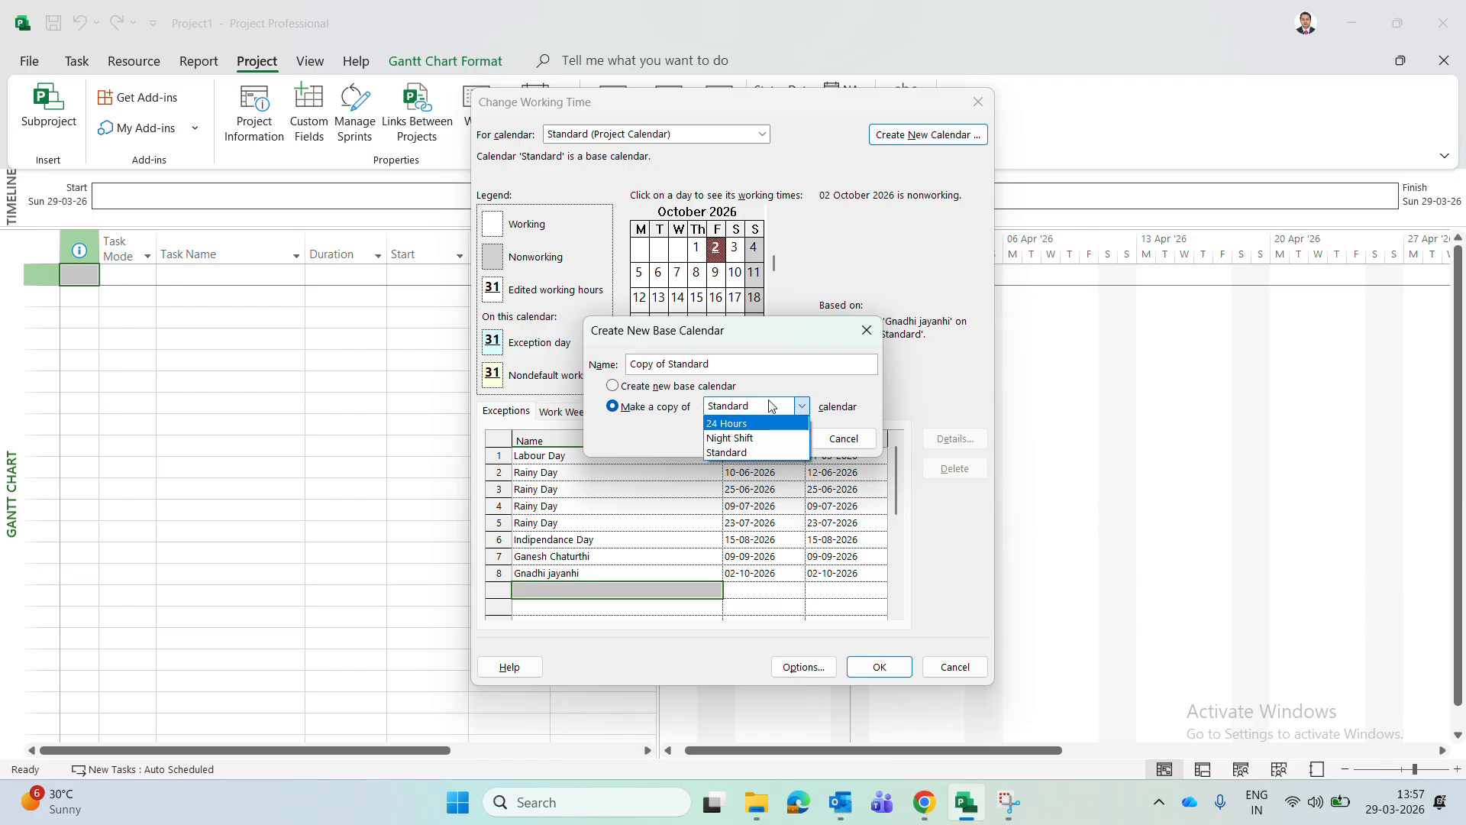
click(732, 453)
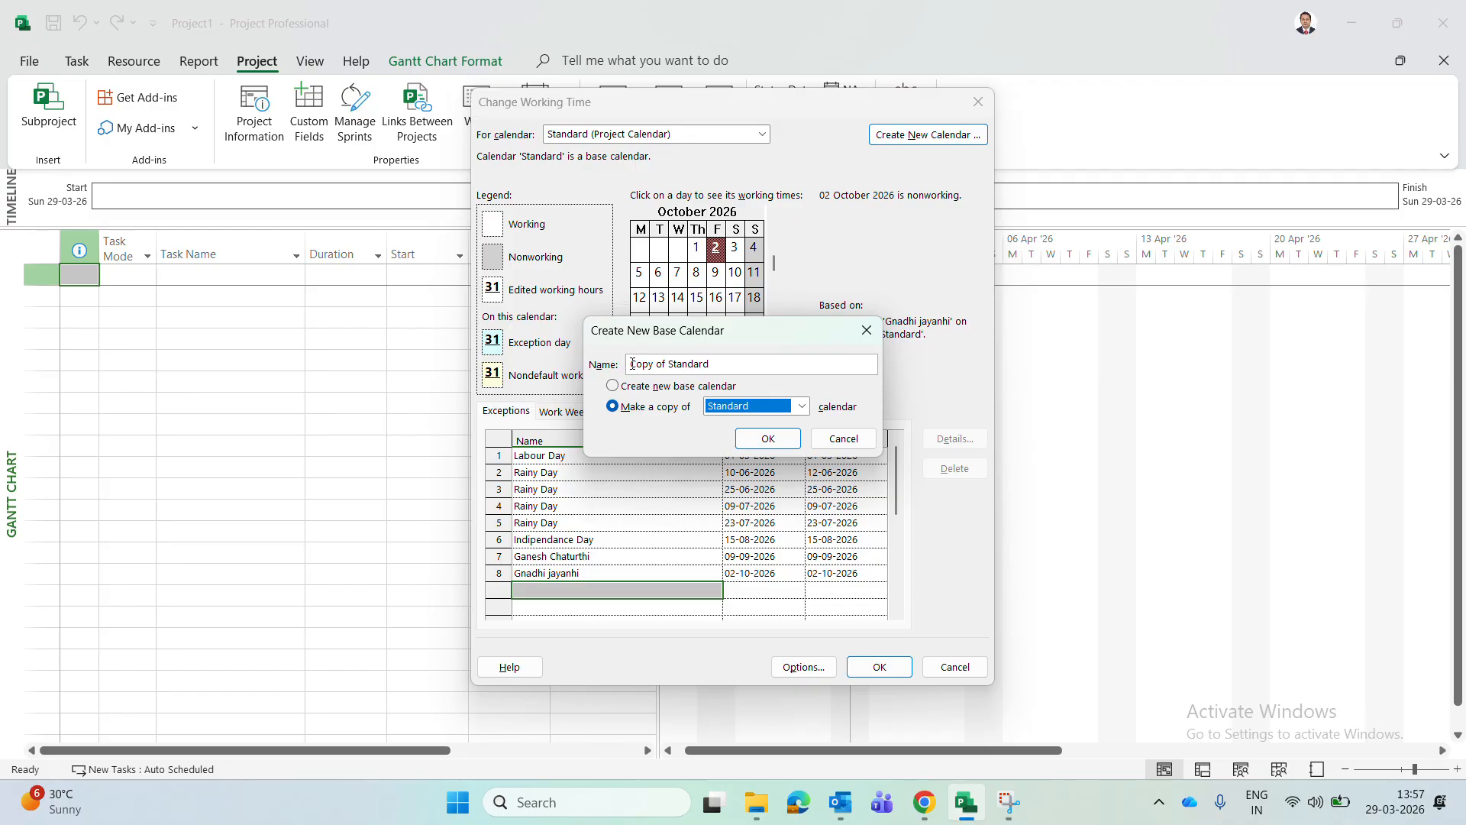
Name the calendar copy "ABC Project" and create it, saving the changes made to the Standard calendar.
drag(714, 364, 578, 344)
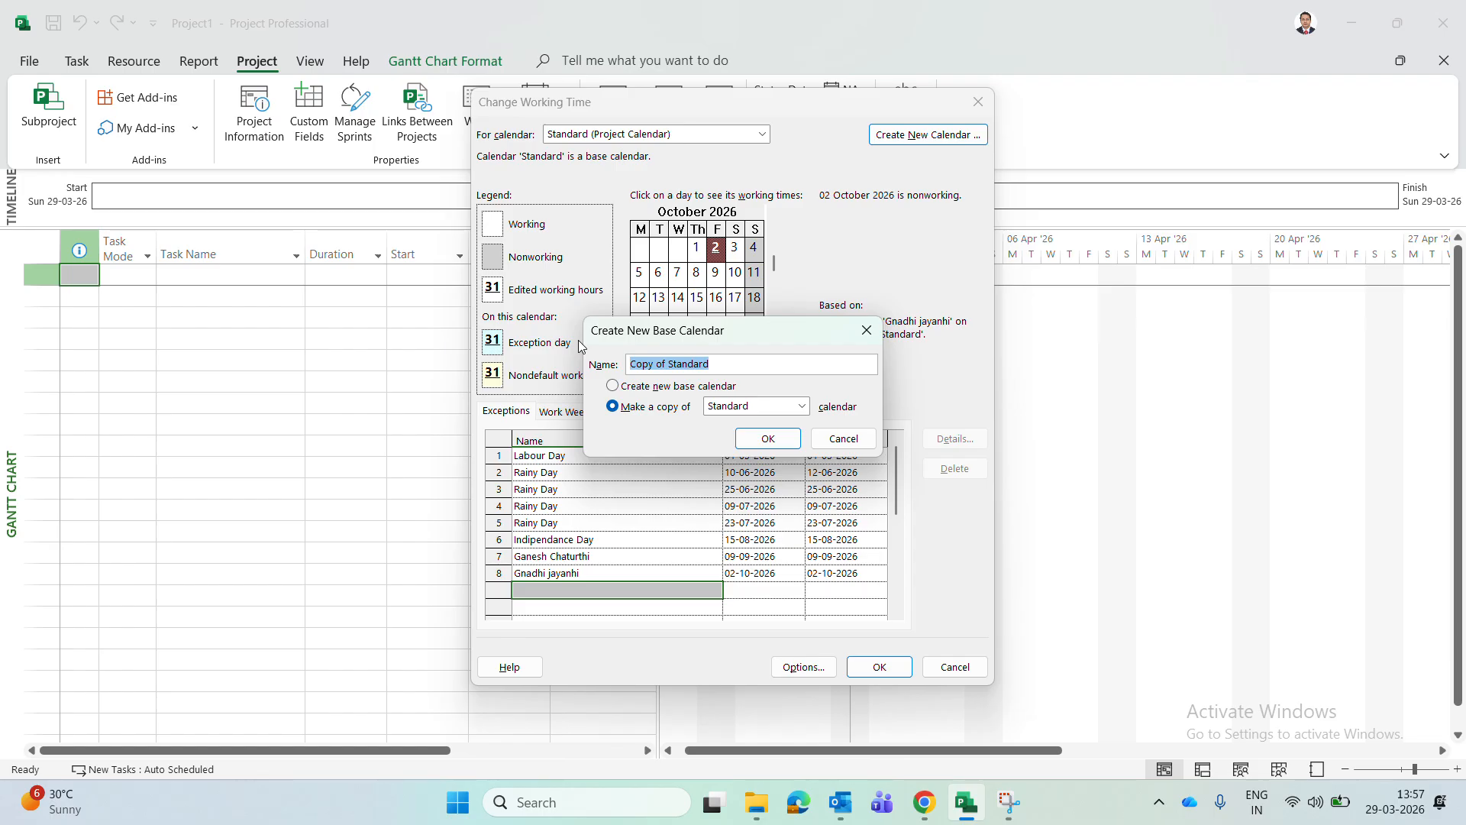
click(747, 360)
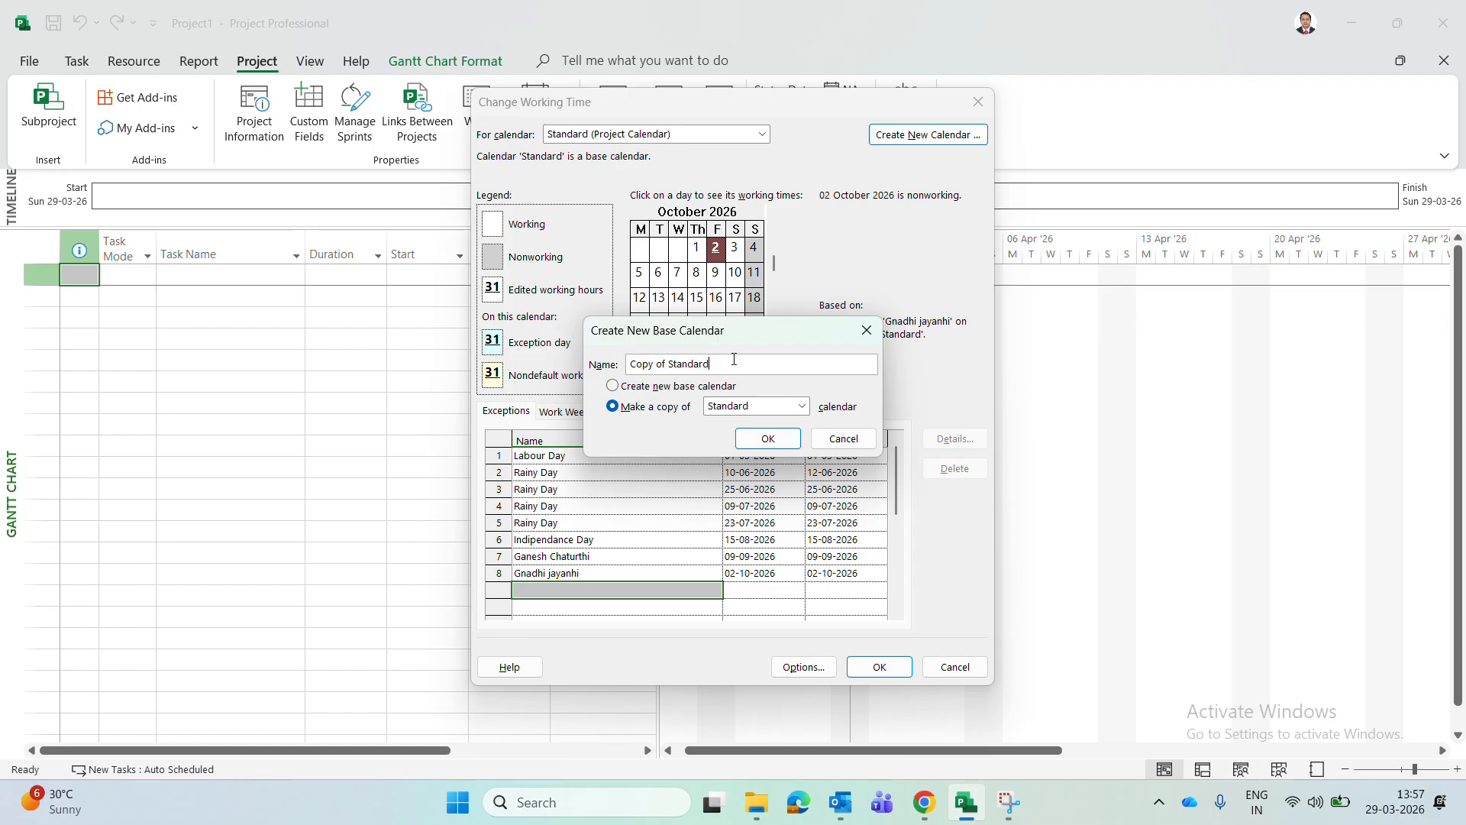
drag(733, 359, 603, 356)
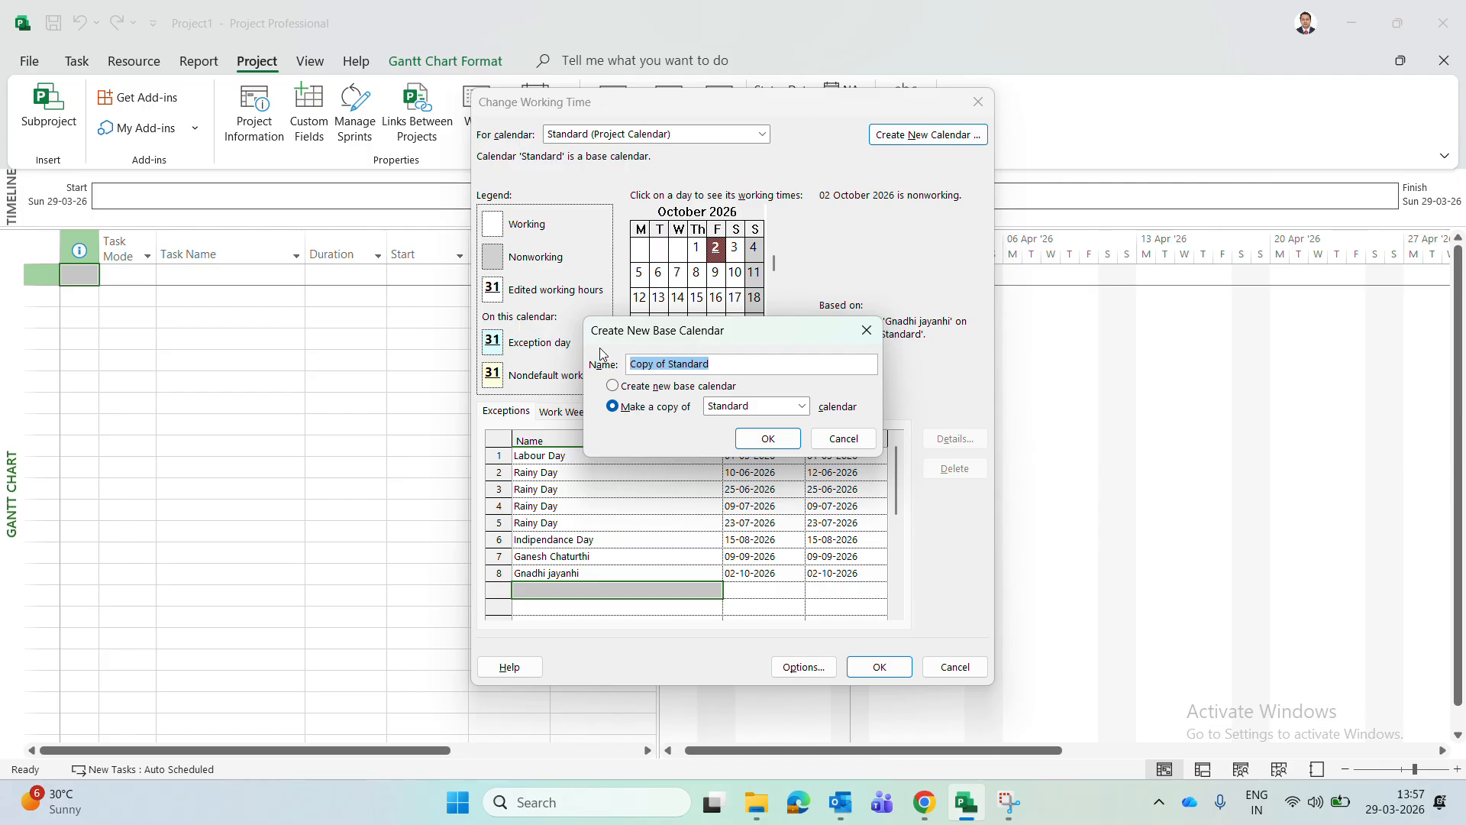
text(XY)
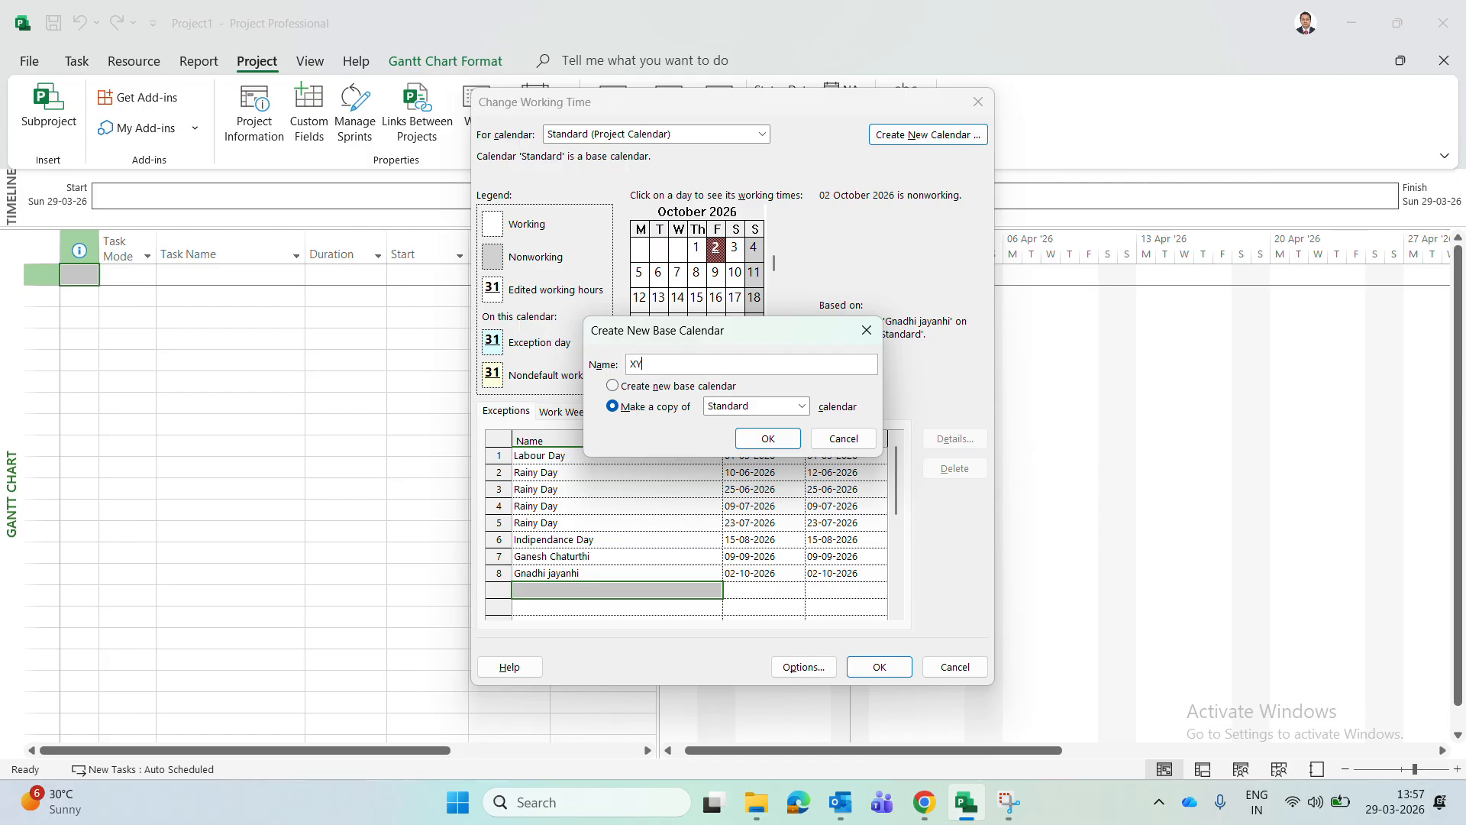
text(Z Projec)
key(Delete)
key(Delete)
key(Delete)
text(ABC)
click(769, 438)
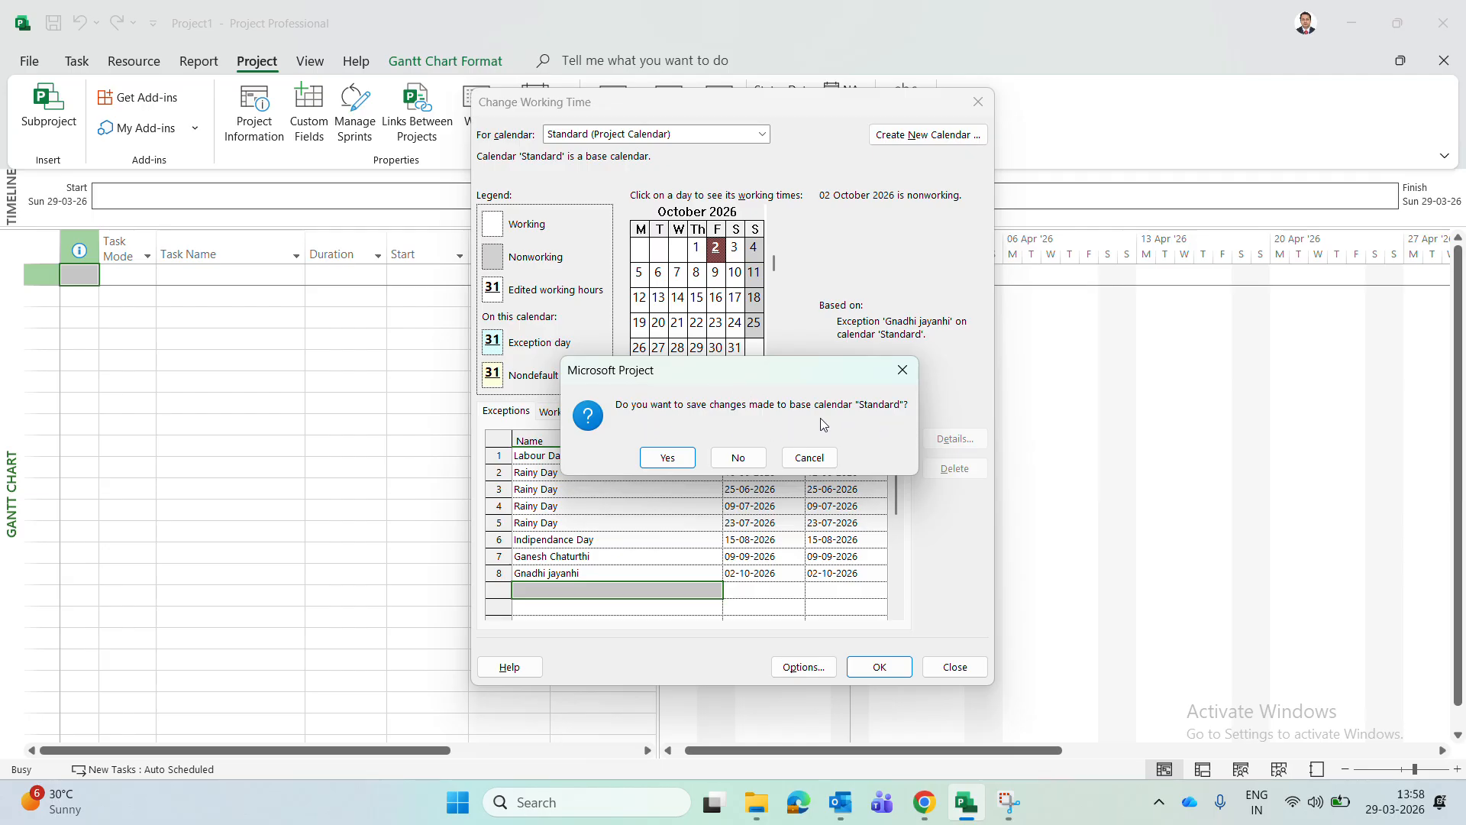
click(668, 458)
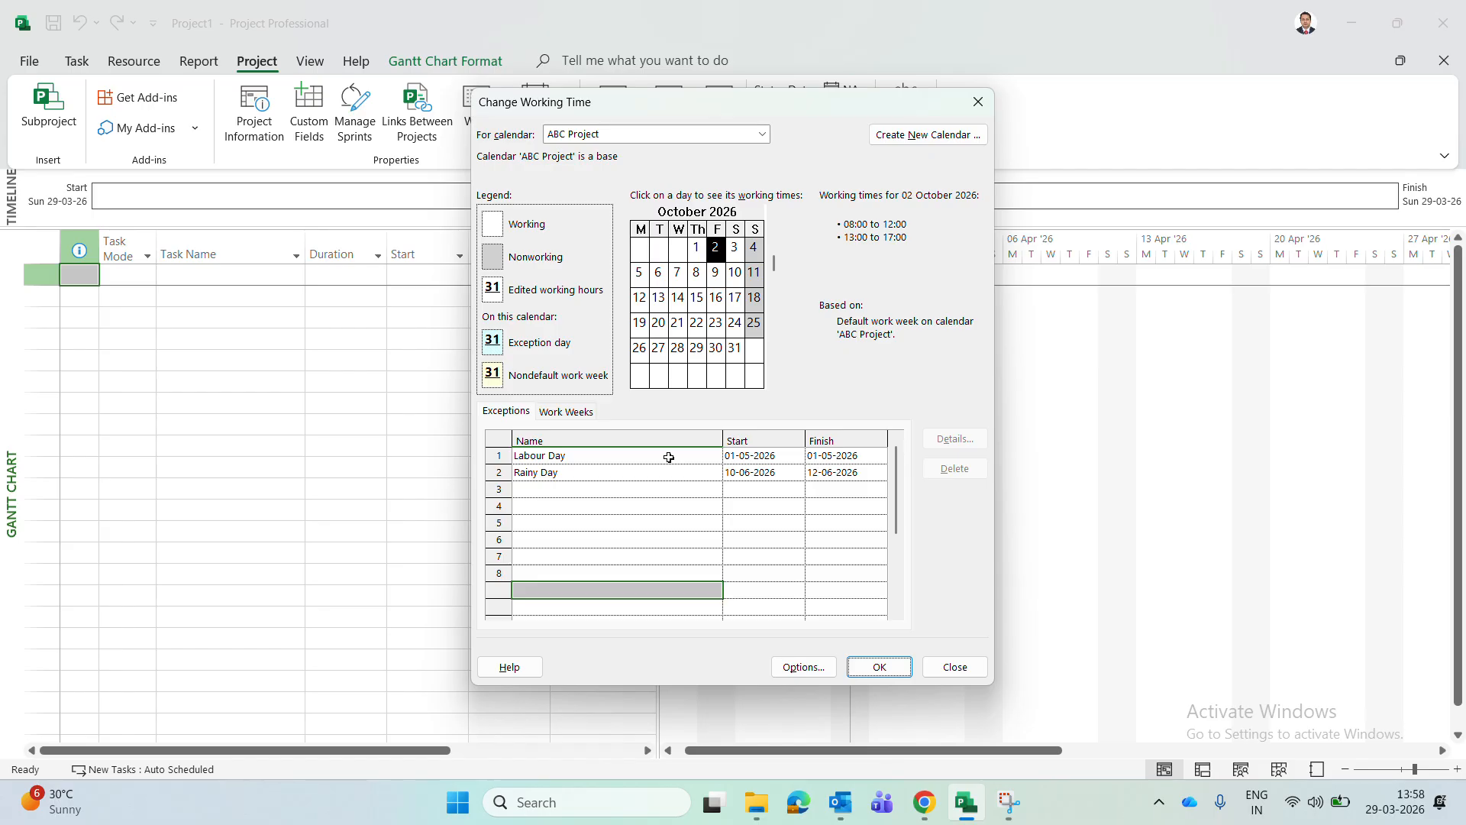
click(574, 489)
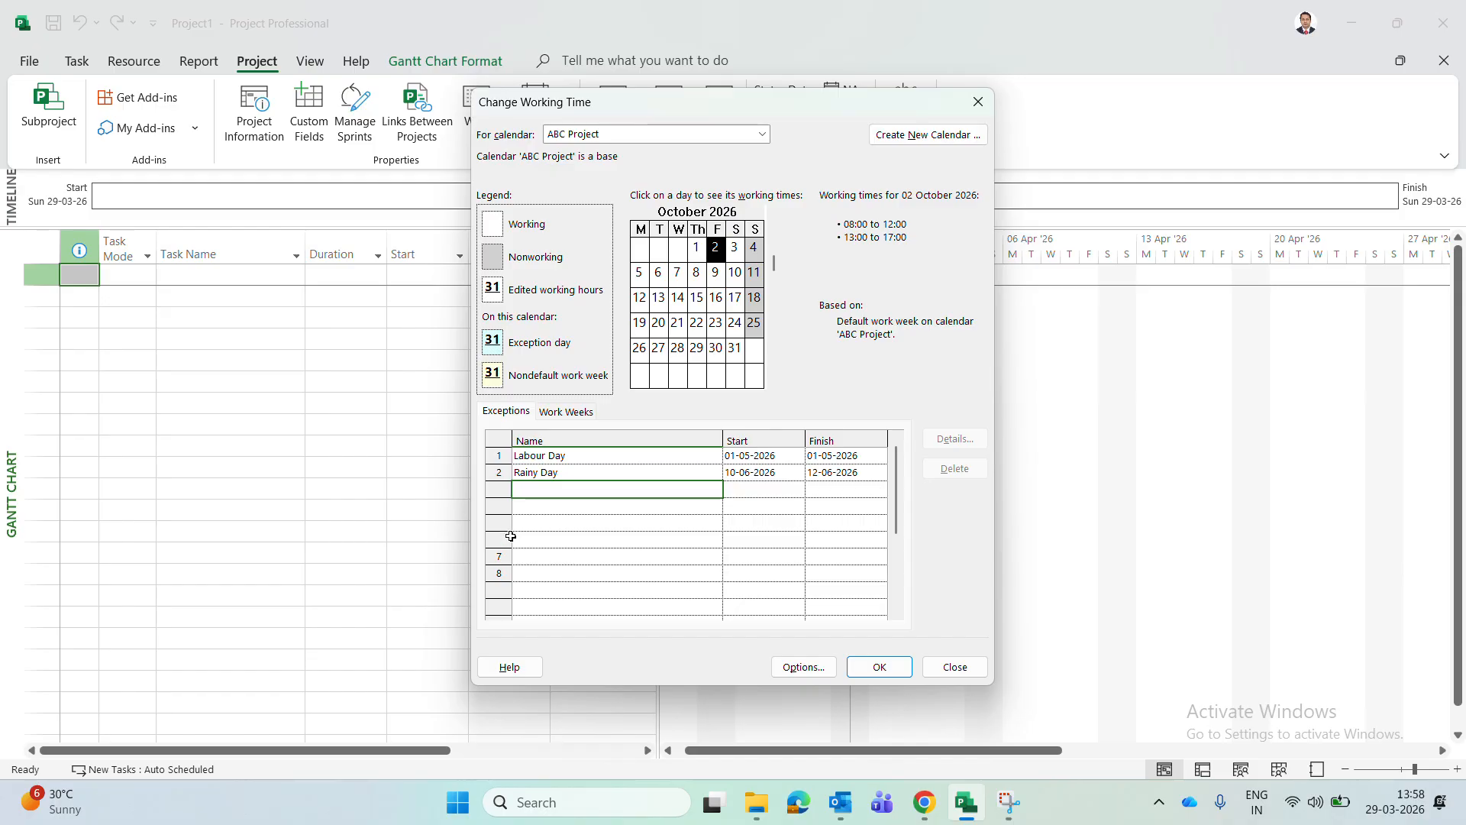
click(762, 135)
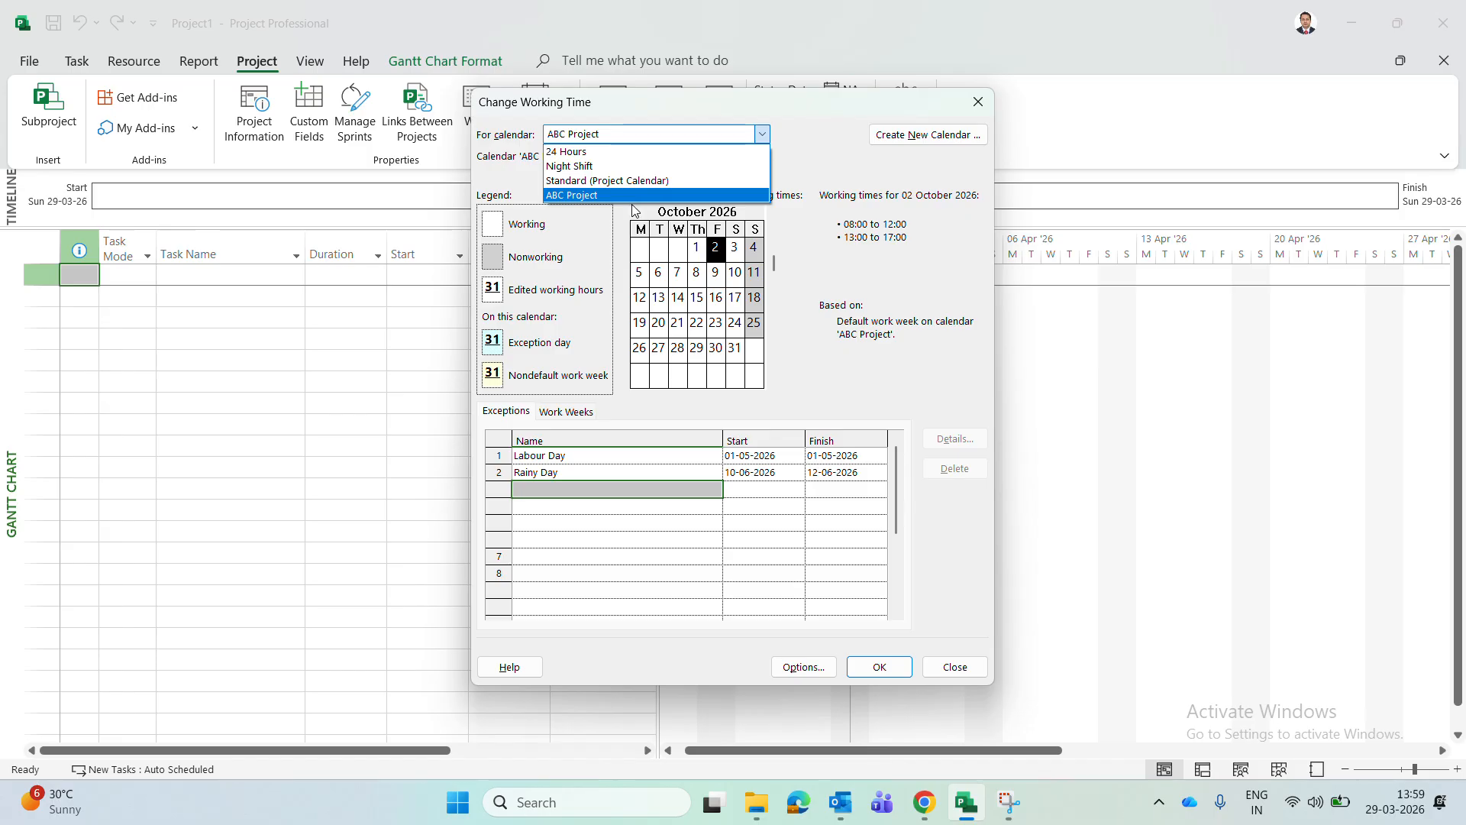
click(611, 557)
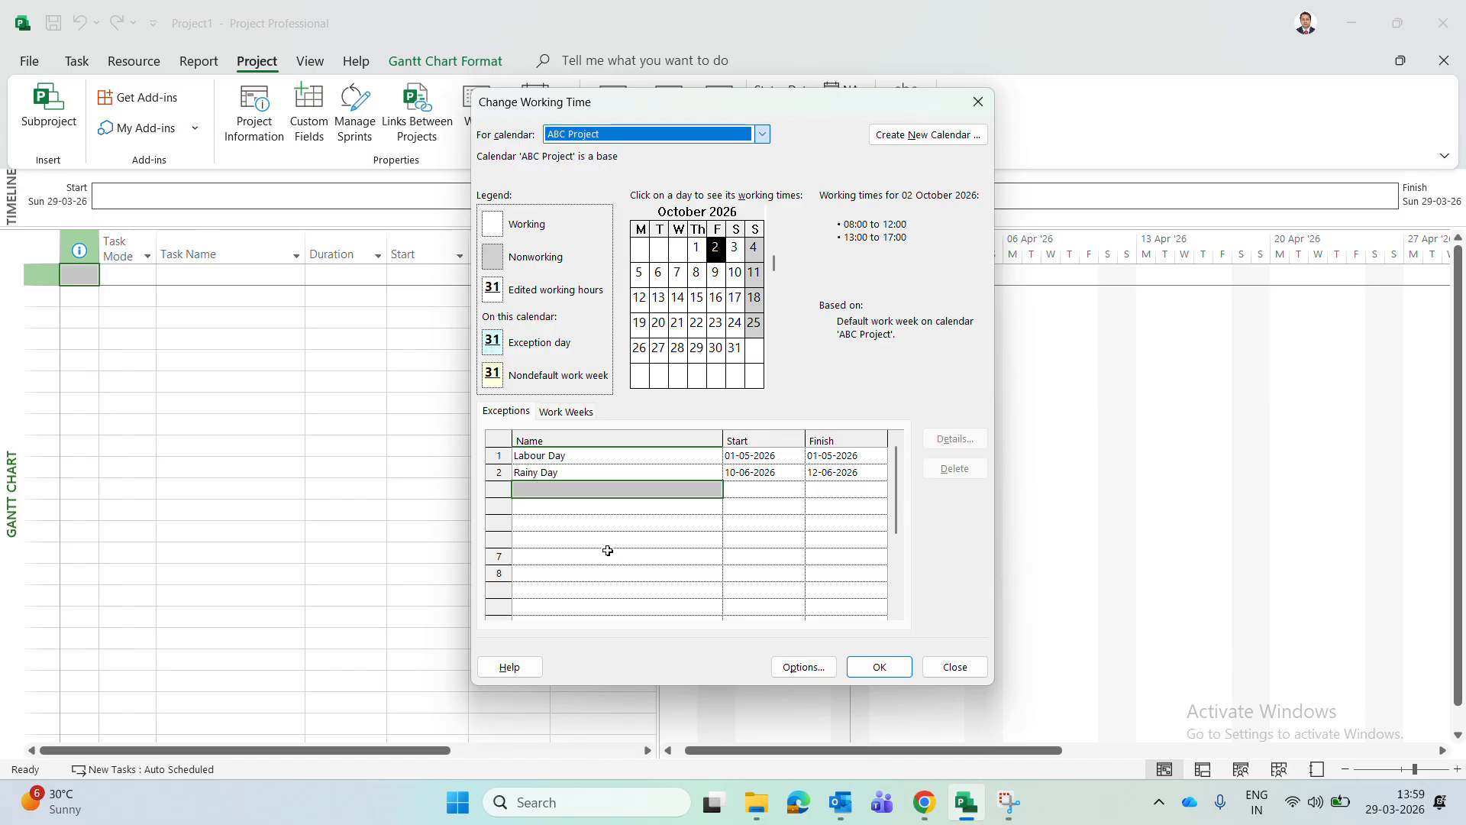
click(611, 506)
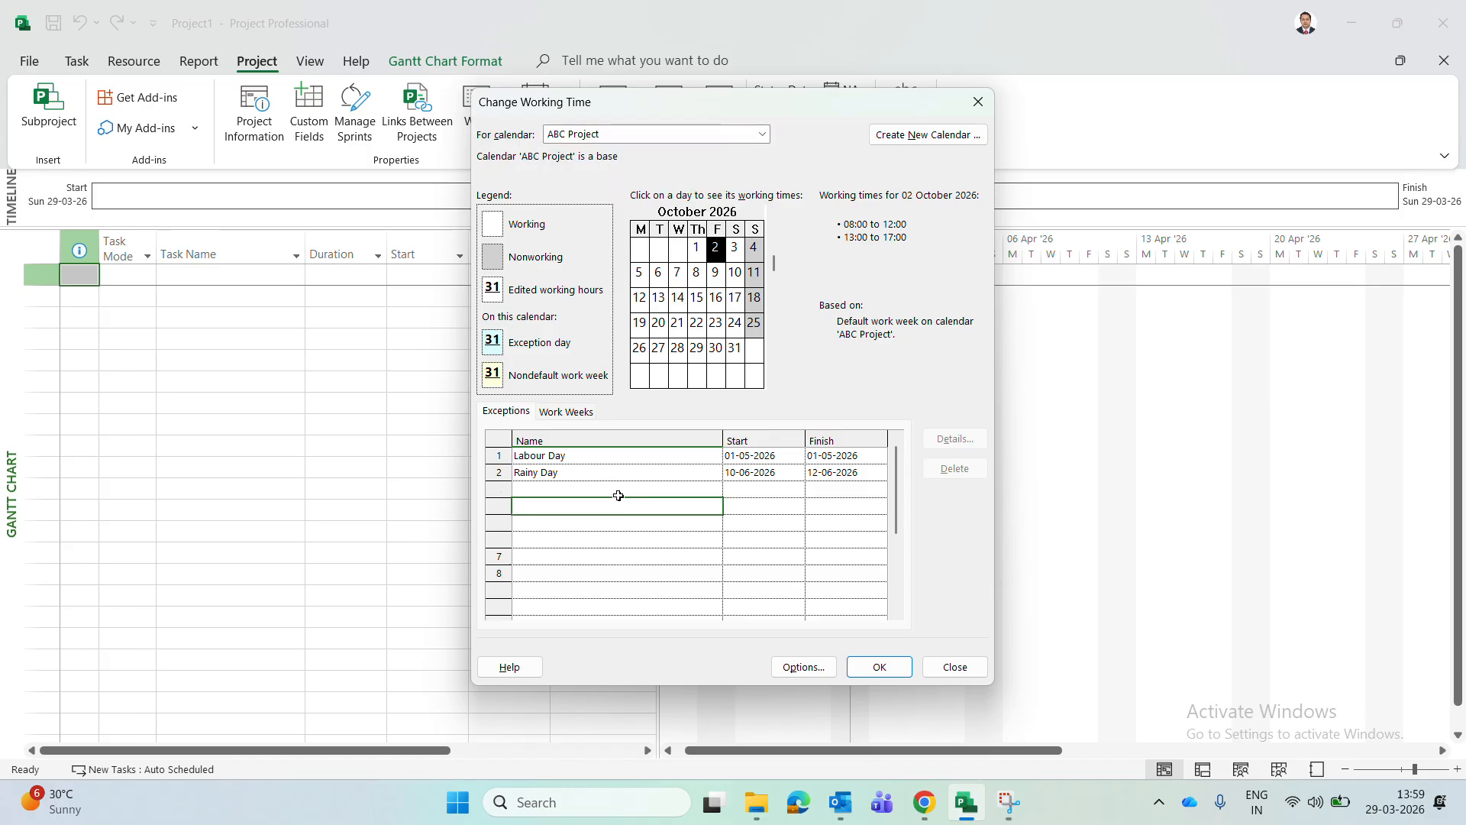
click(615, 493)
click(606, 522)
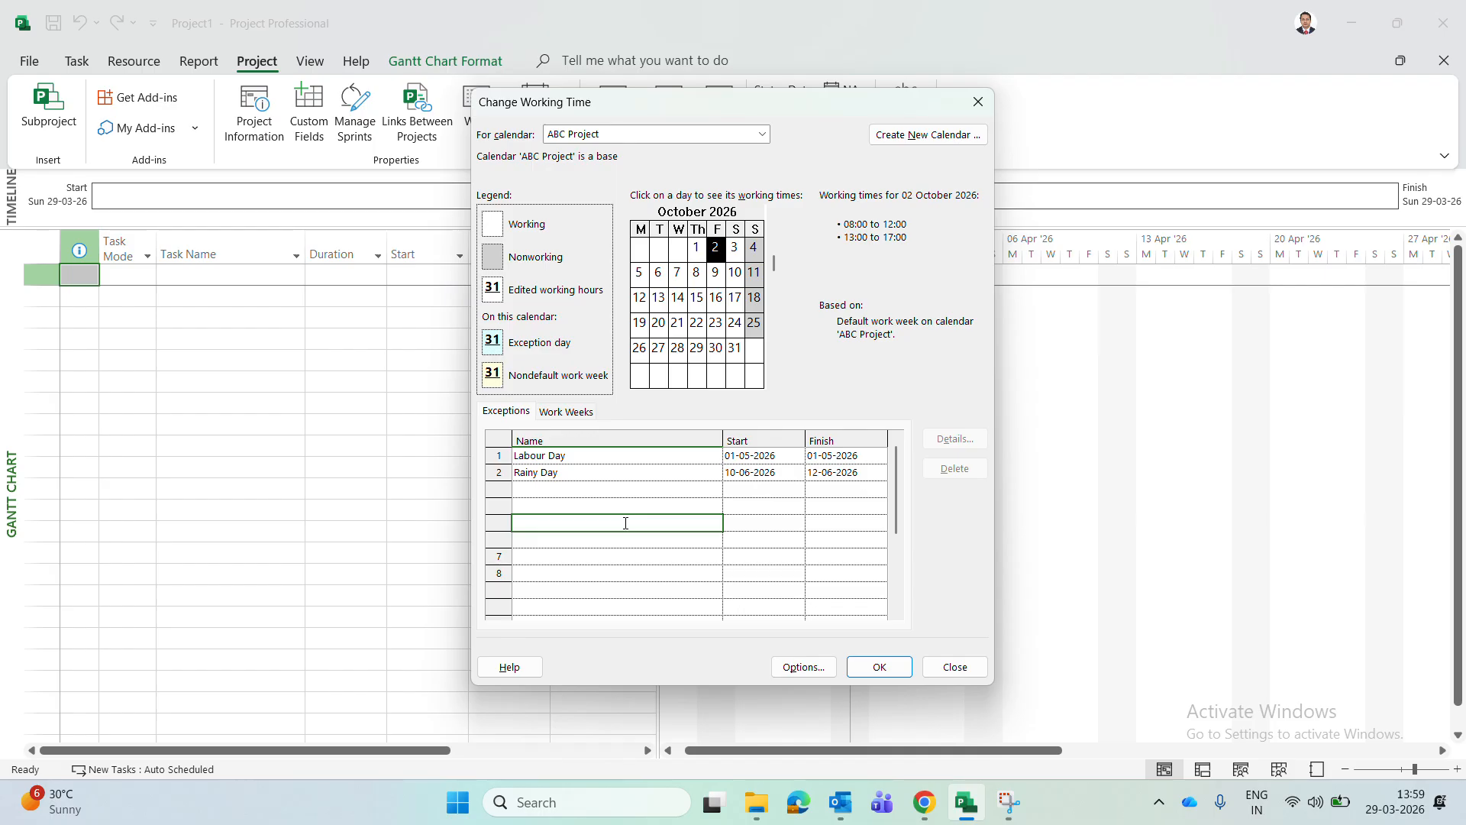
Create a new base calendar named "ABC Calender" without copying an existing calendar.
click(937, 145)
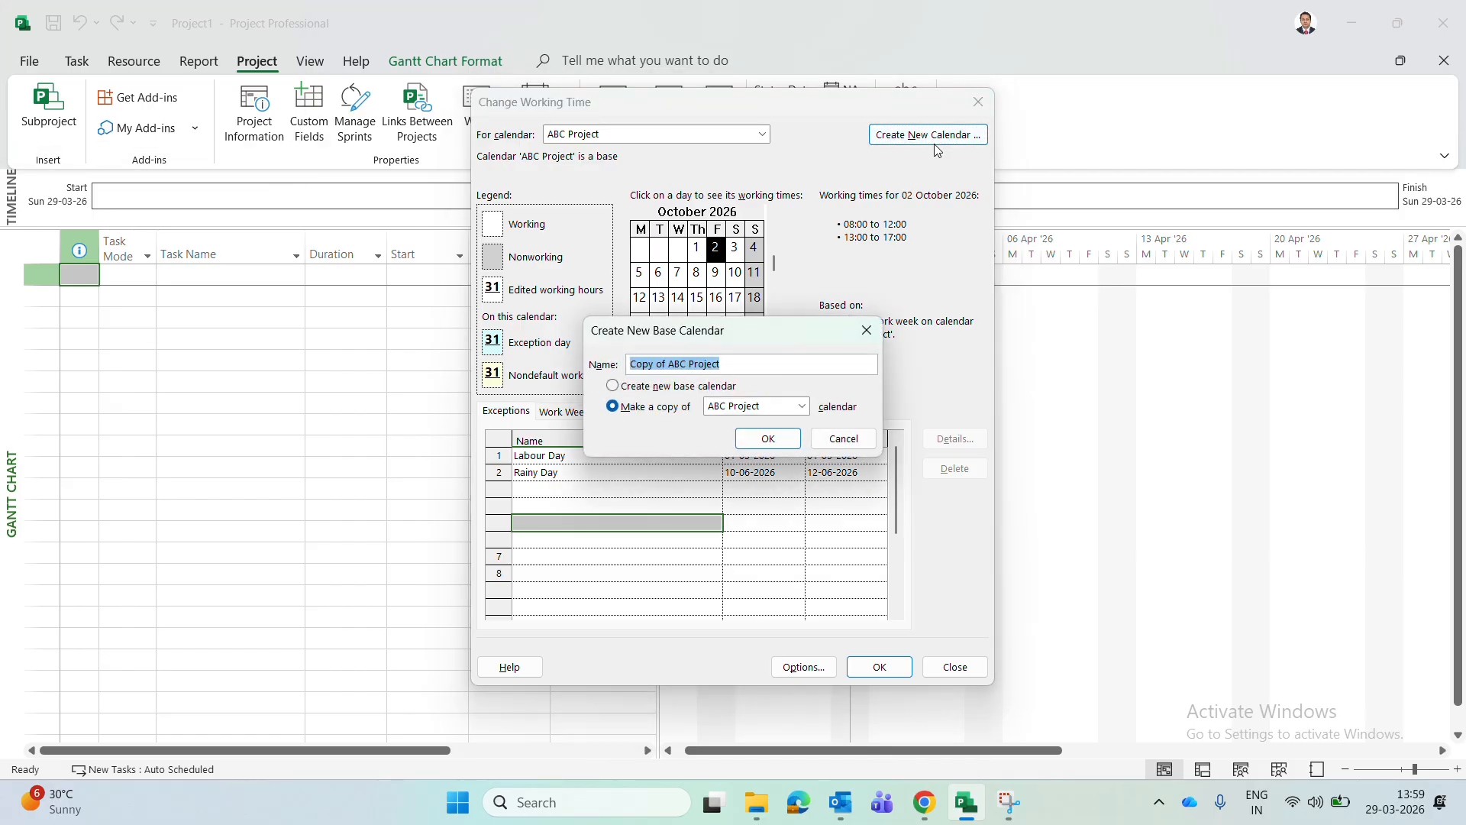
click(635, 388)
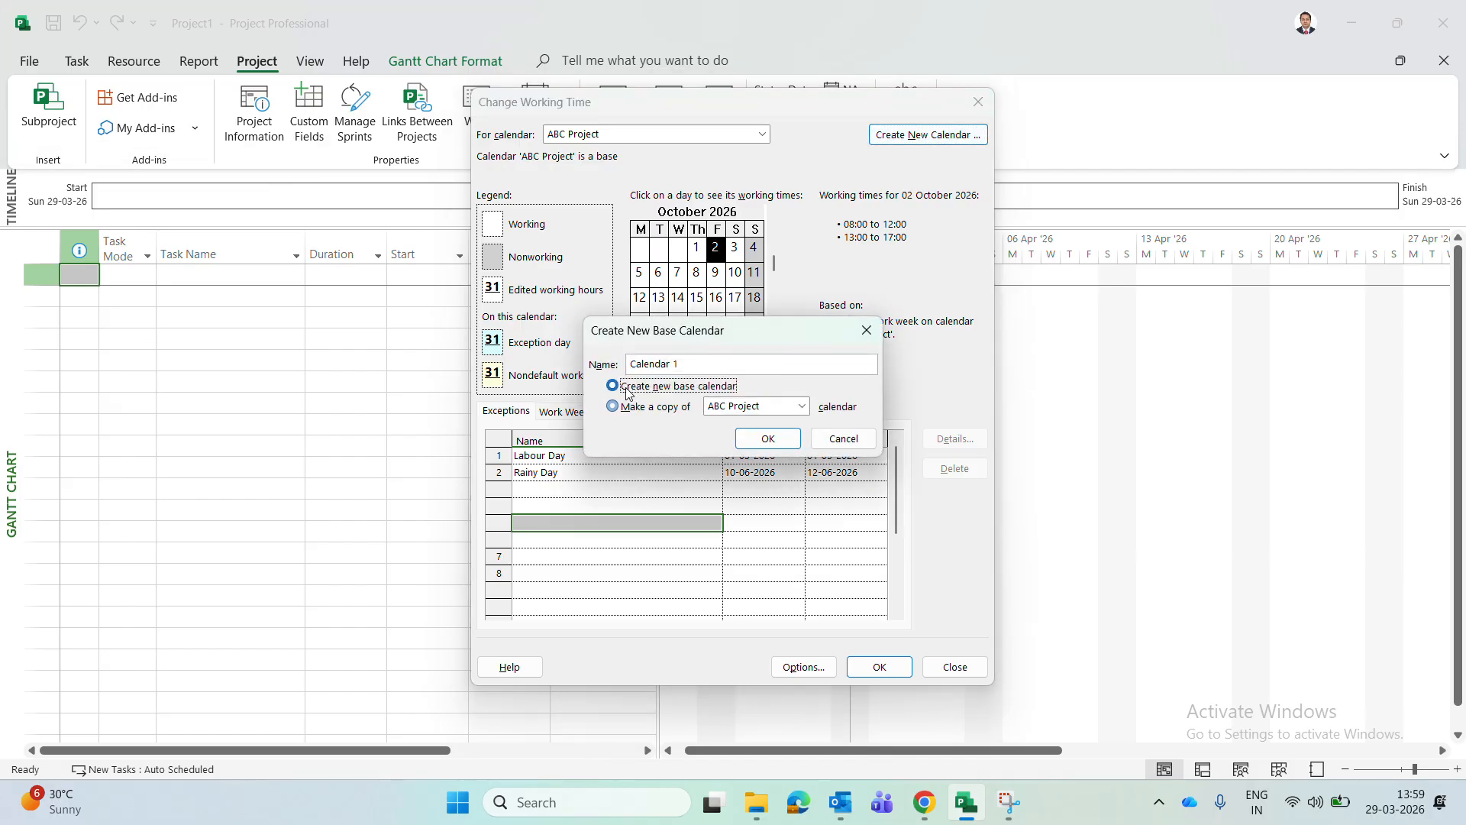
click(707, 363)
drag(696, 363, 618, 337)
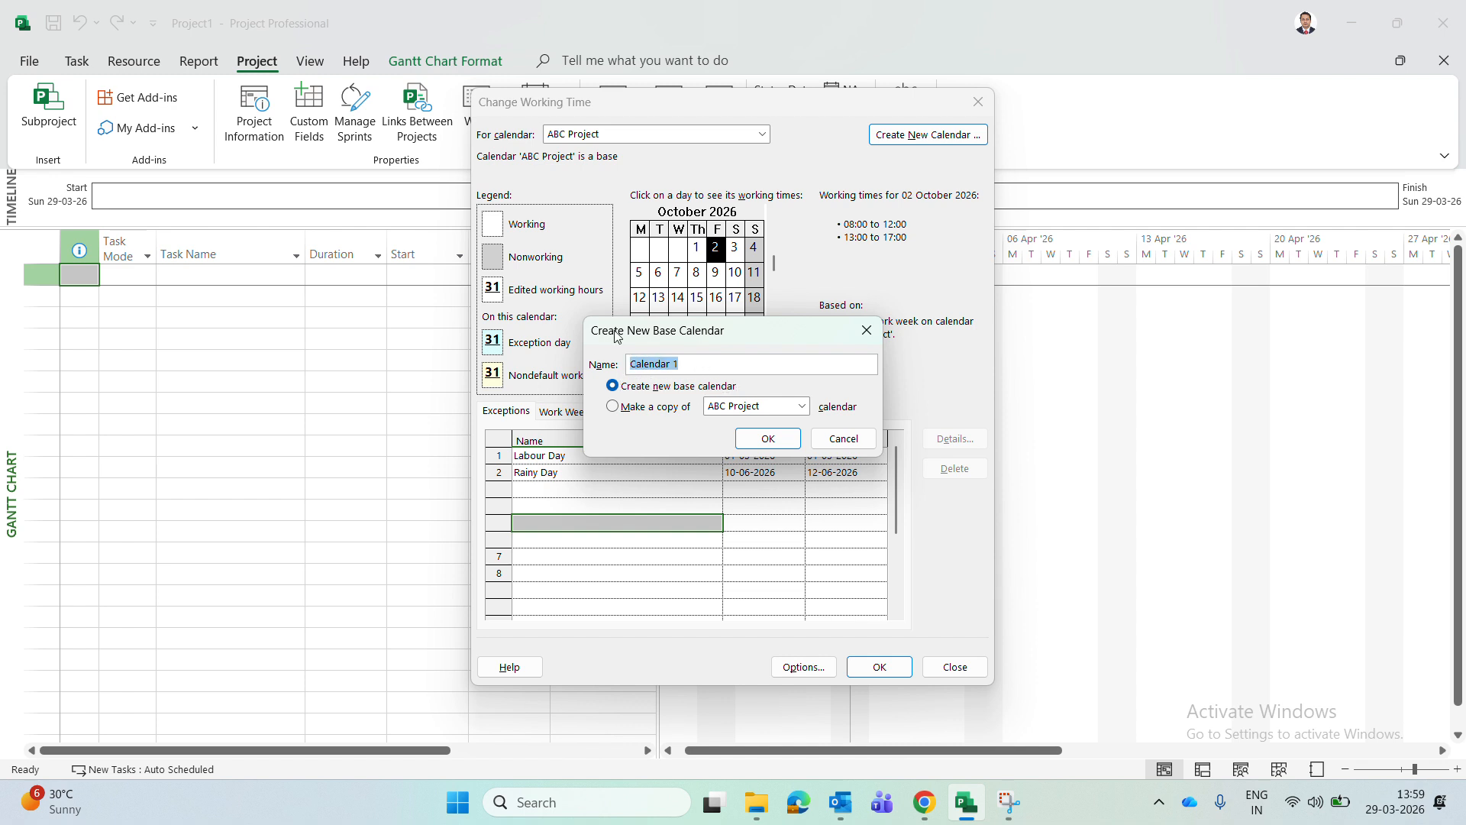
text(ABC Calender)
click(775, 437)
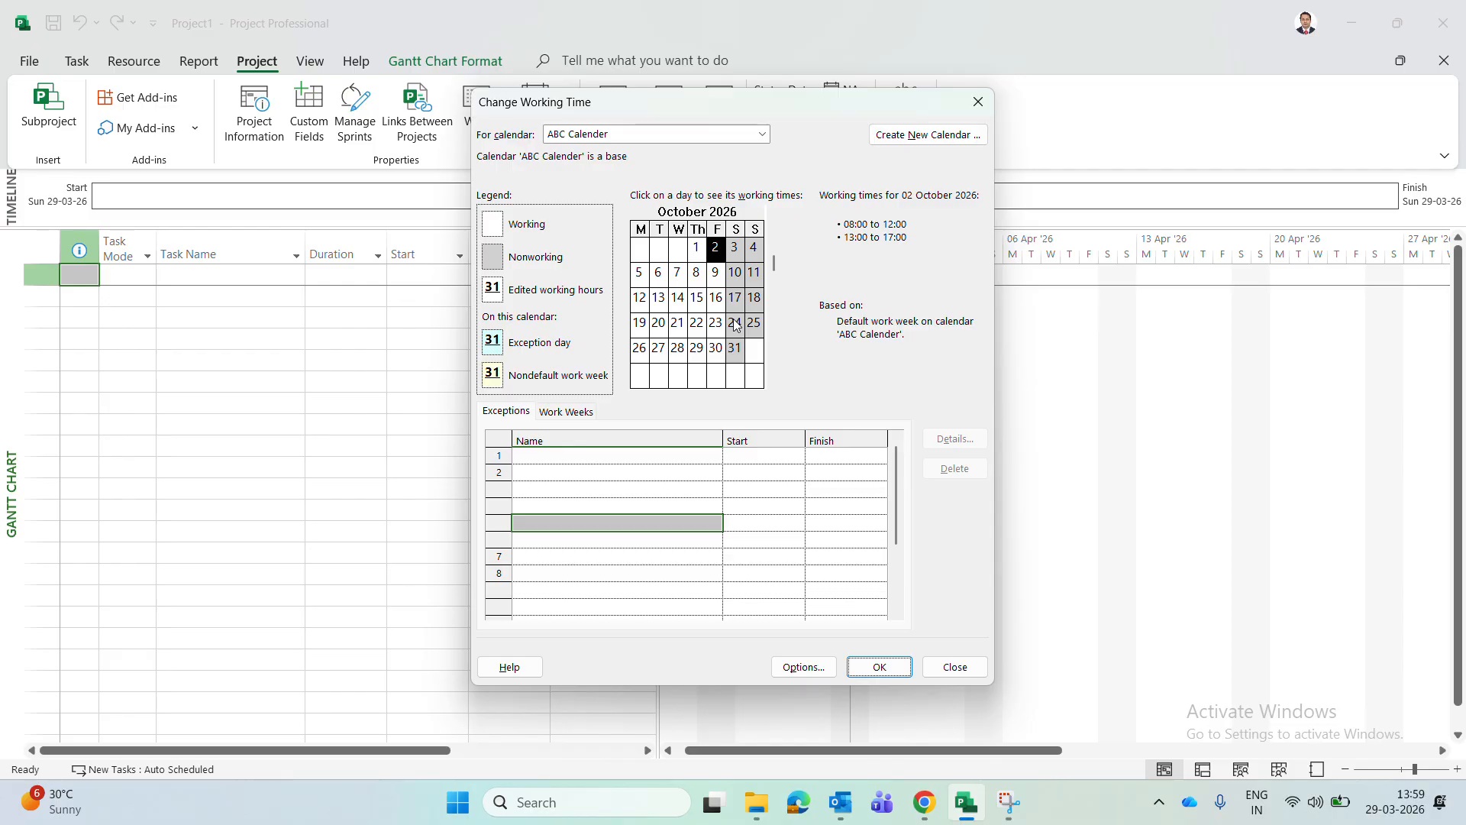
Check the list of available calendars and accept the working time changes.
click(612, 467)
click(603, 496)
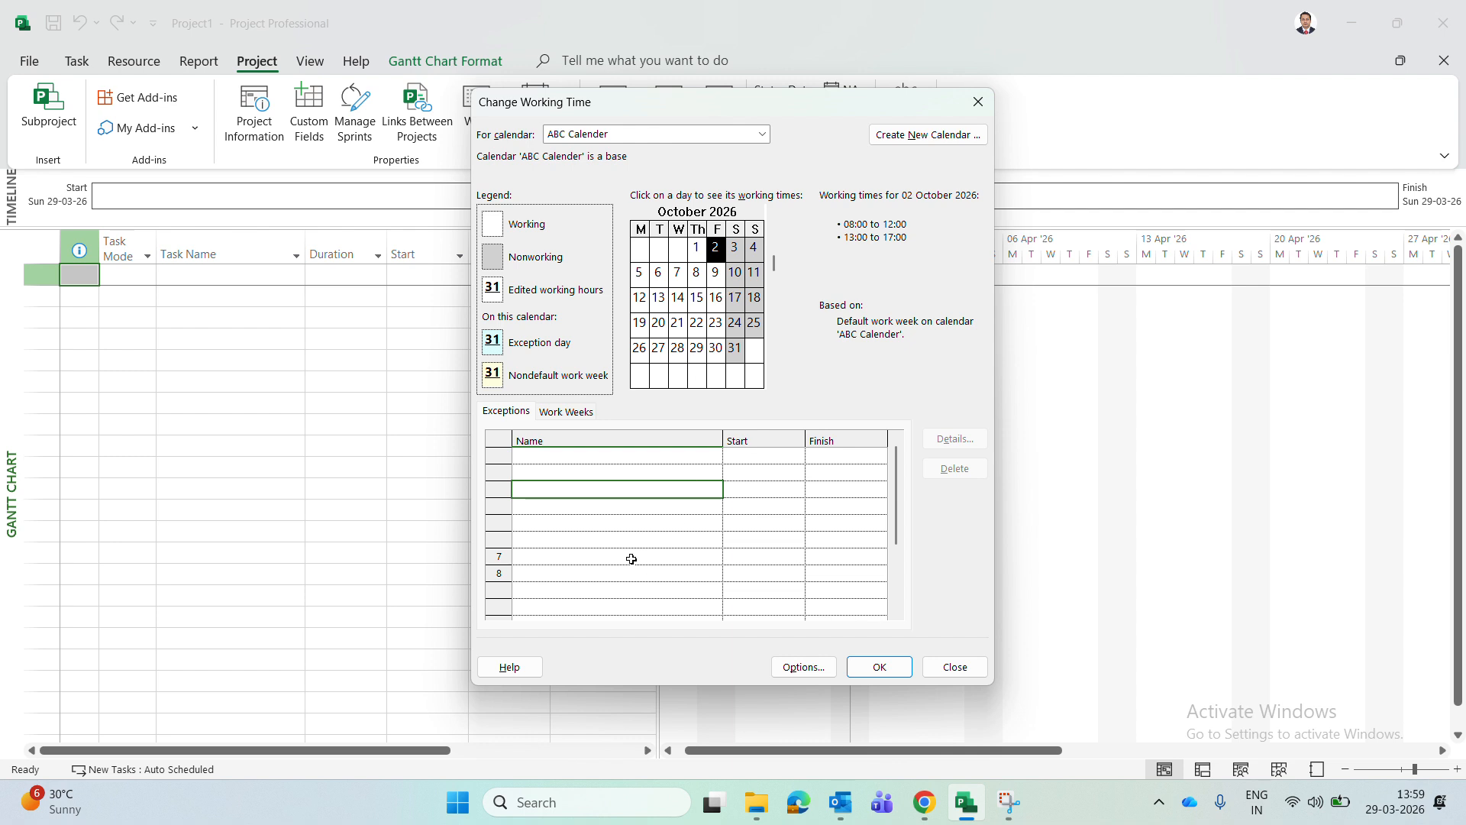
click(624, 456)
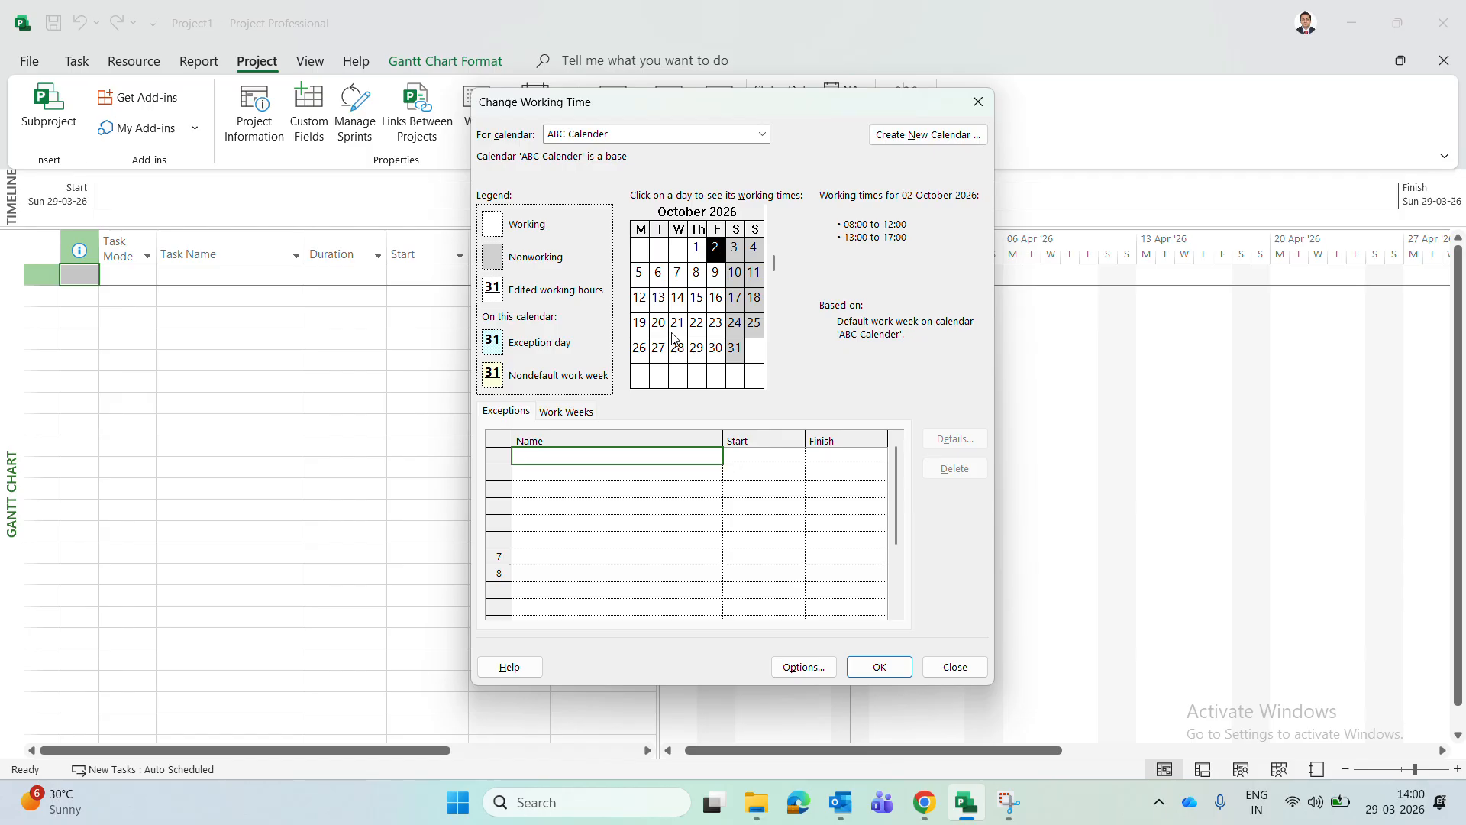
click(762, 134)
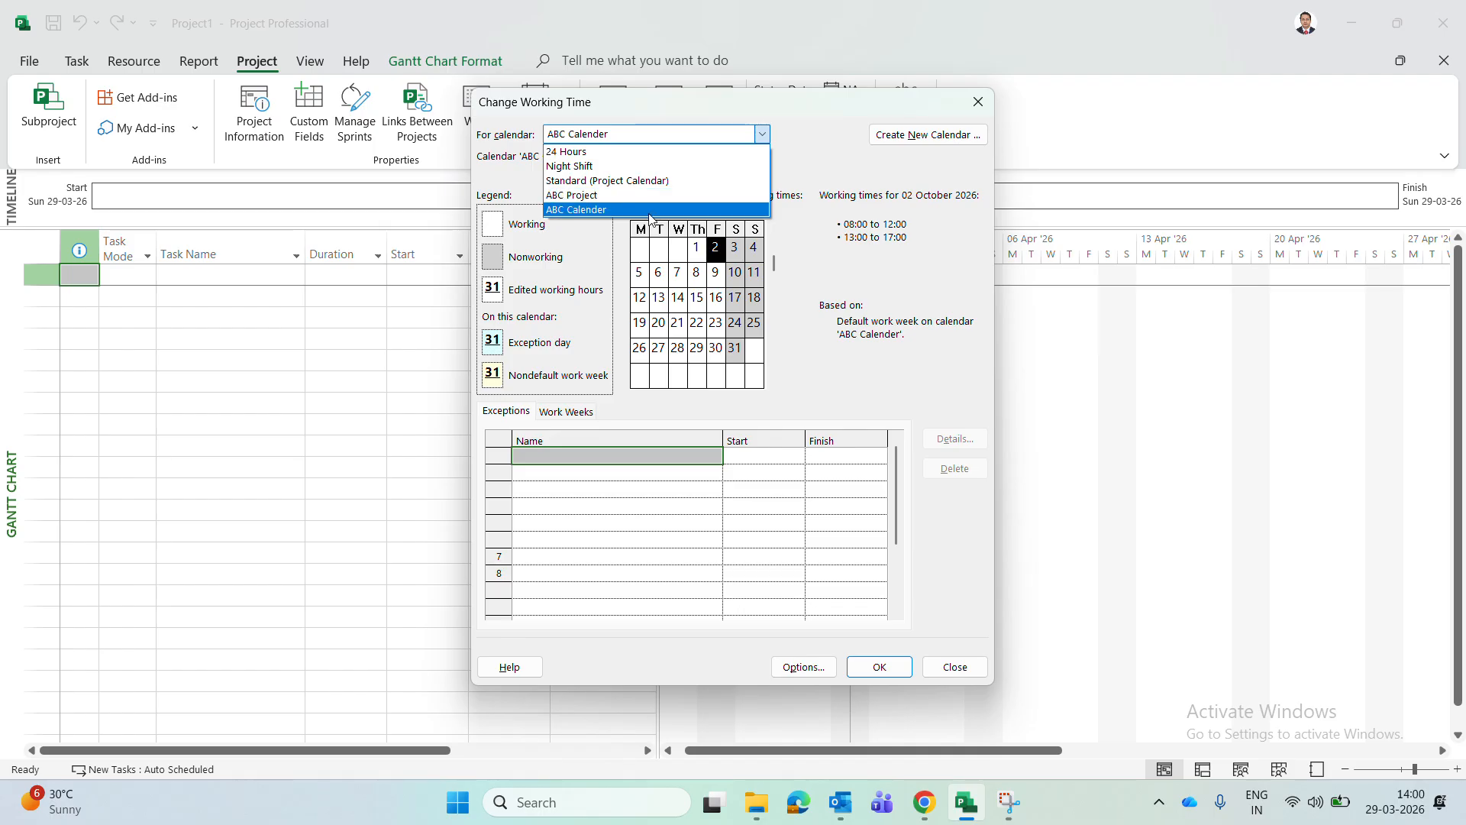
click(565, 557)
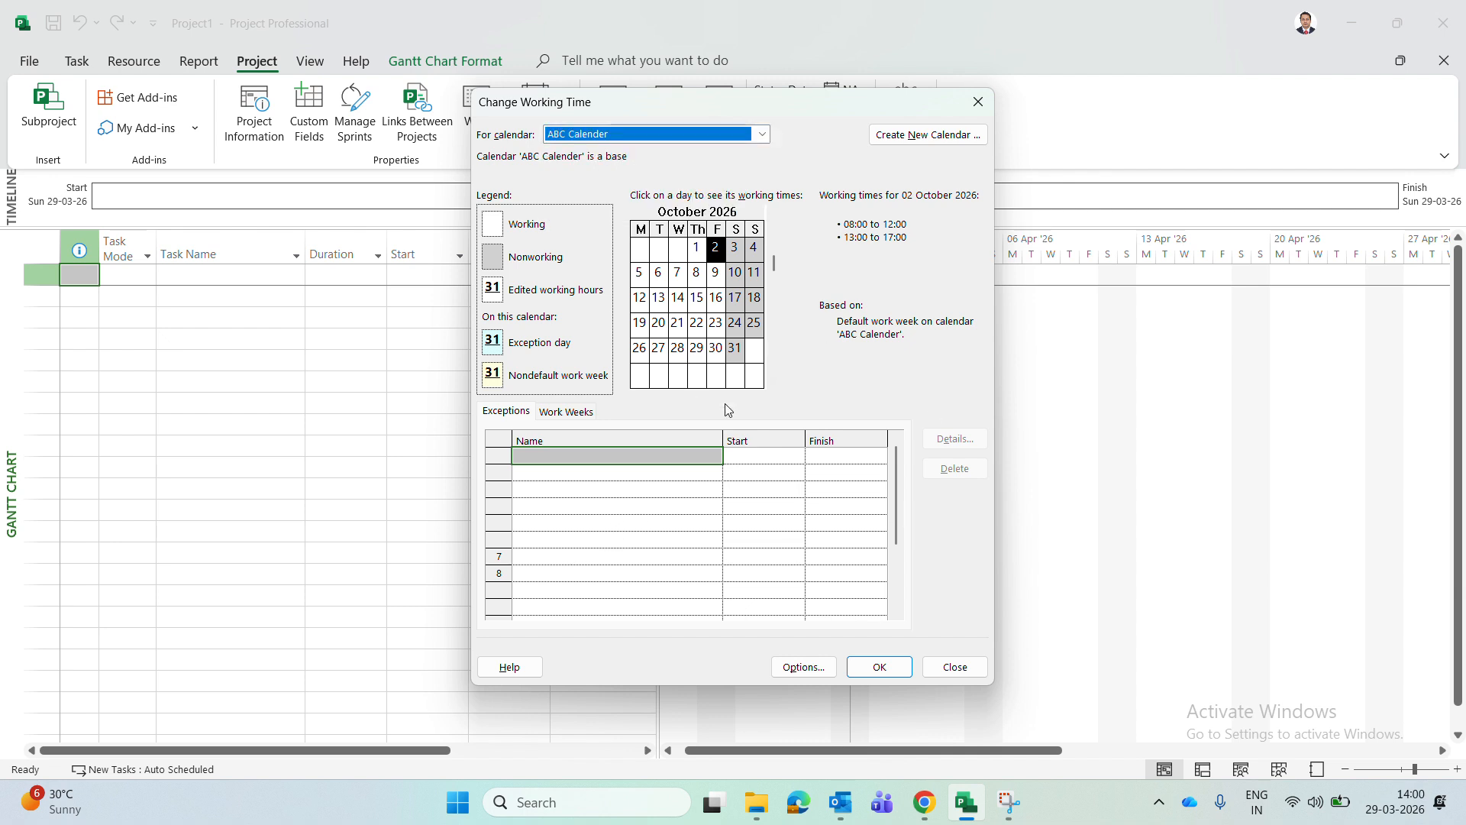
click(879, 667)
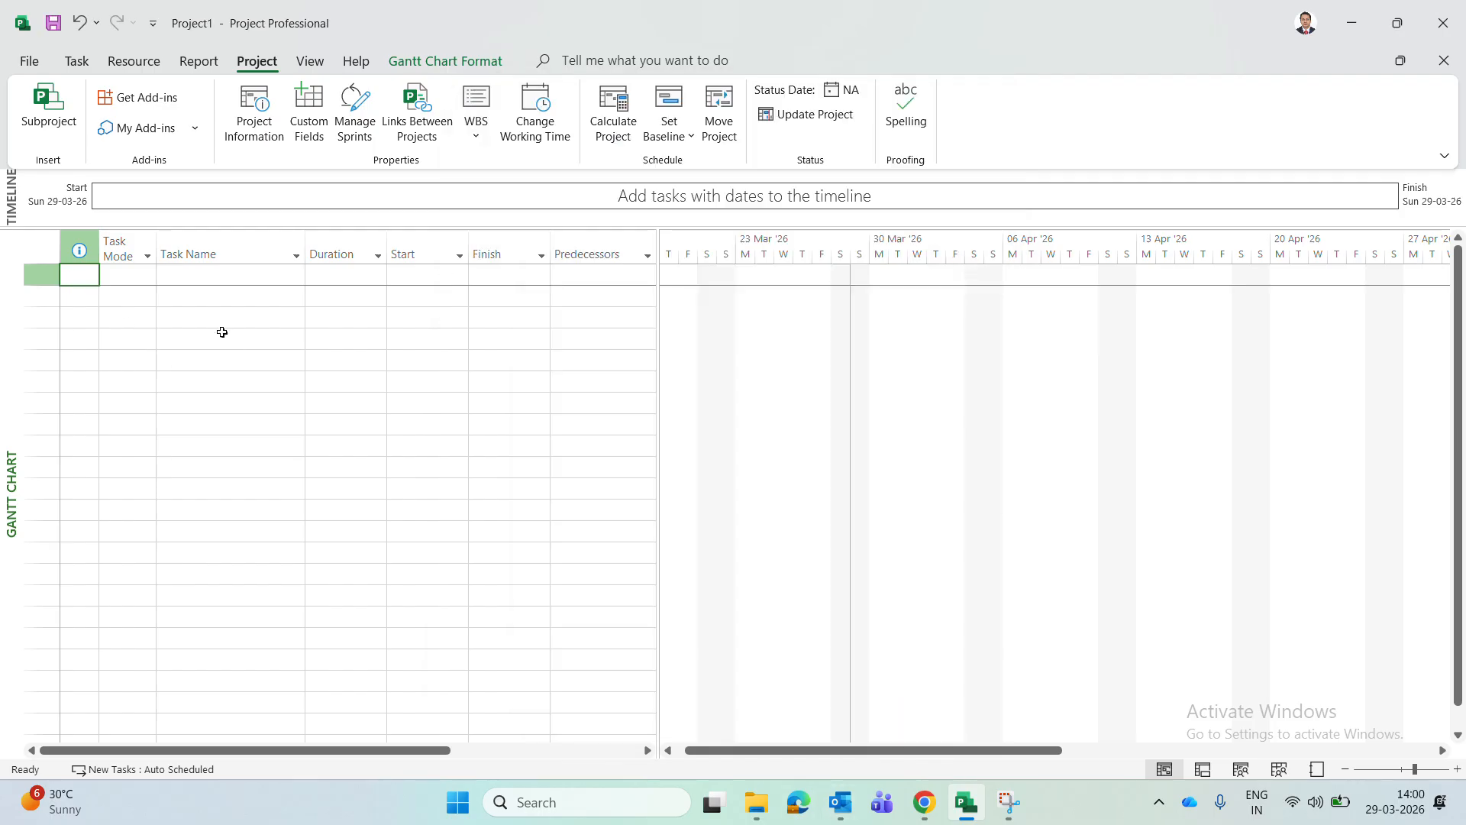
Reopen the working time settings and review the Standard calendar's holiday and rainy-day exceptions on their calendar dates.
click(215, 337)
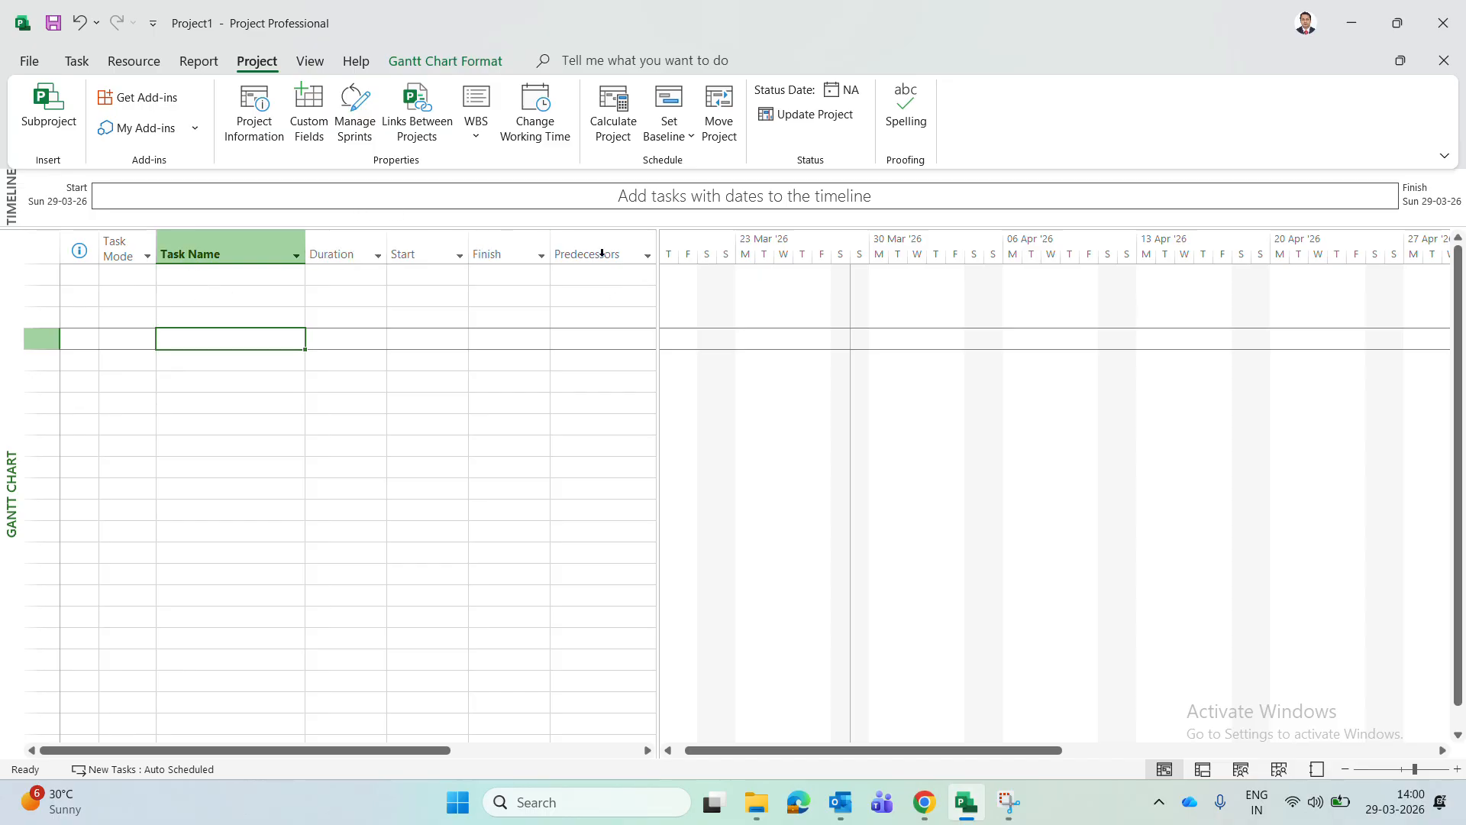
click(535, 113)
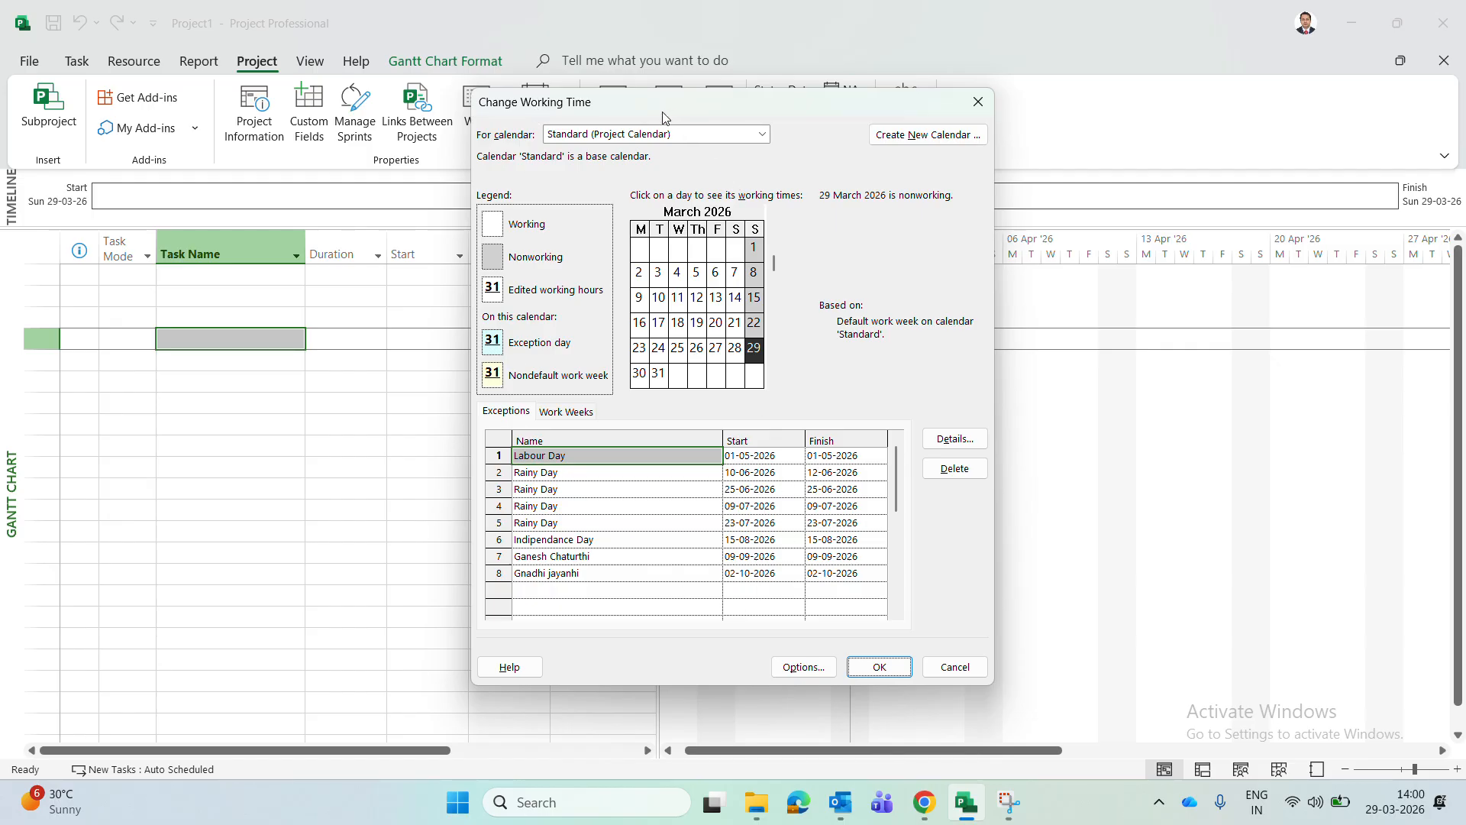
click(552, 522)
click(561, 571)
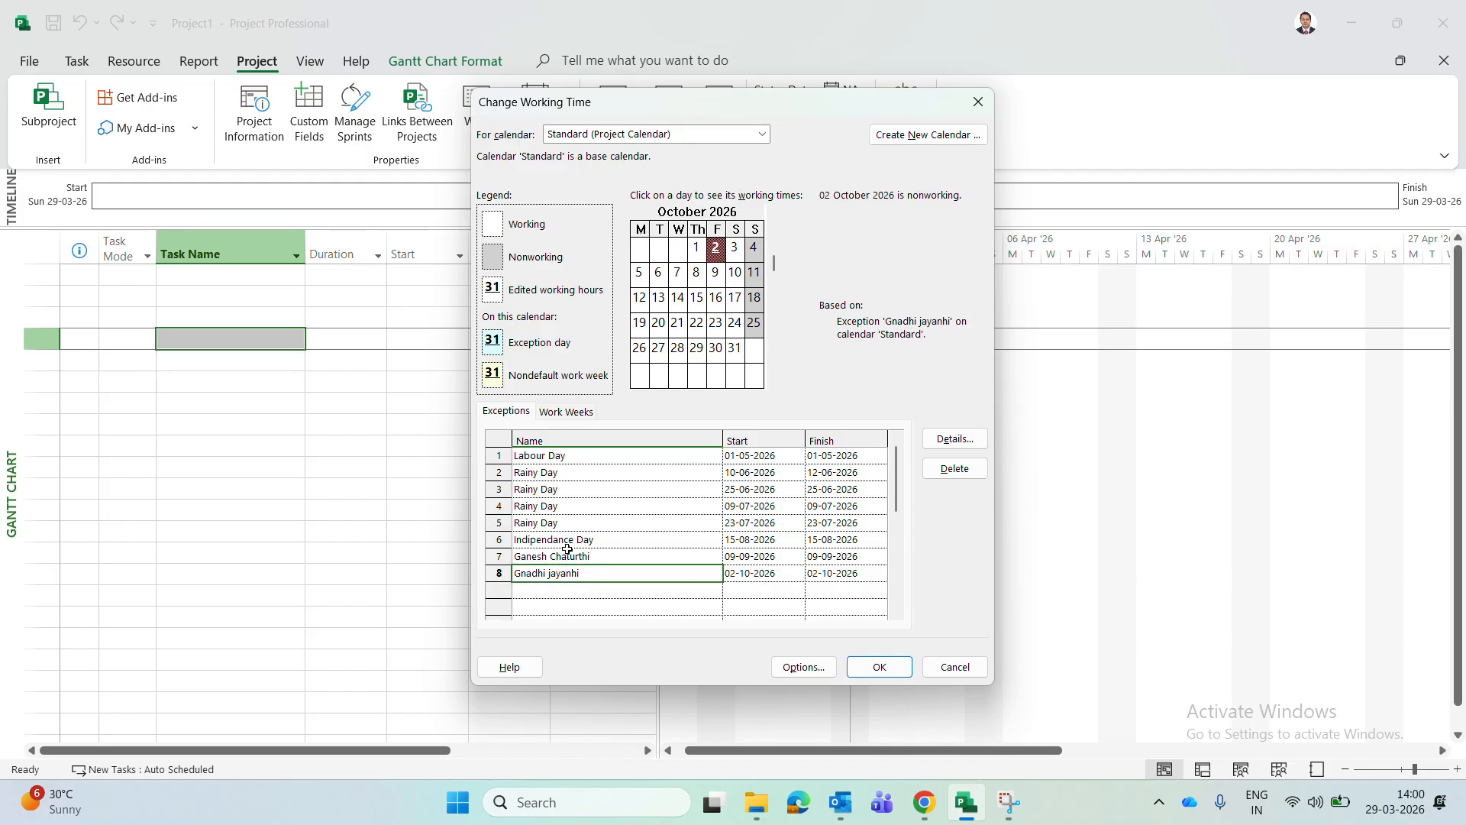
click(569, 456)
click(563, 488)
click(572, 557)
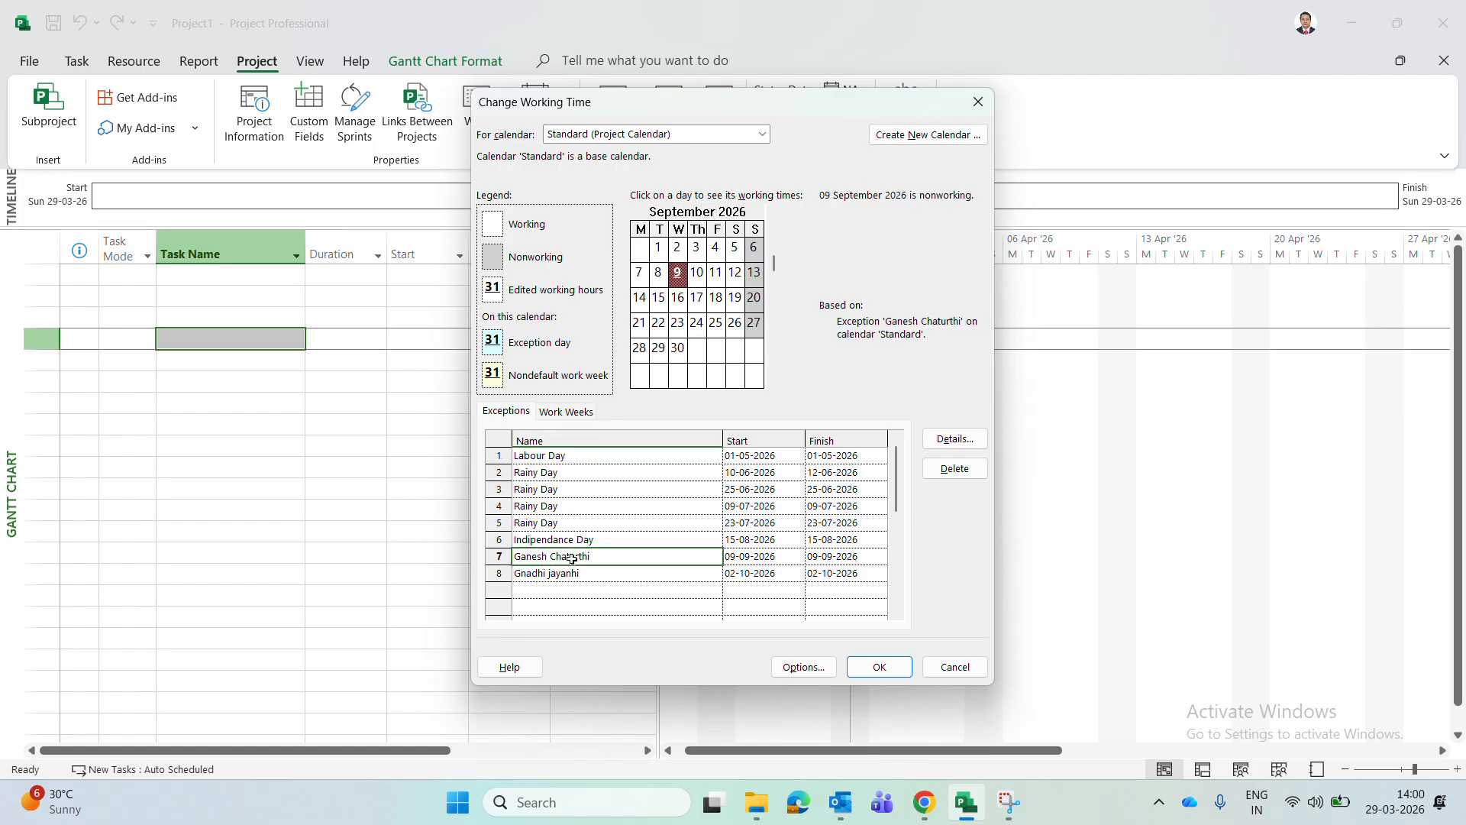
Review the exceptions of the ABC Project and ABC Calender base calendars and accept the working time settings.
click(573, 584)
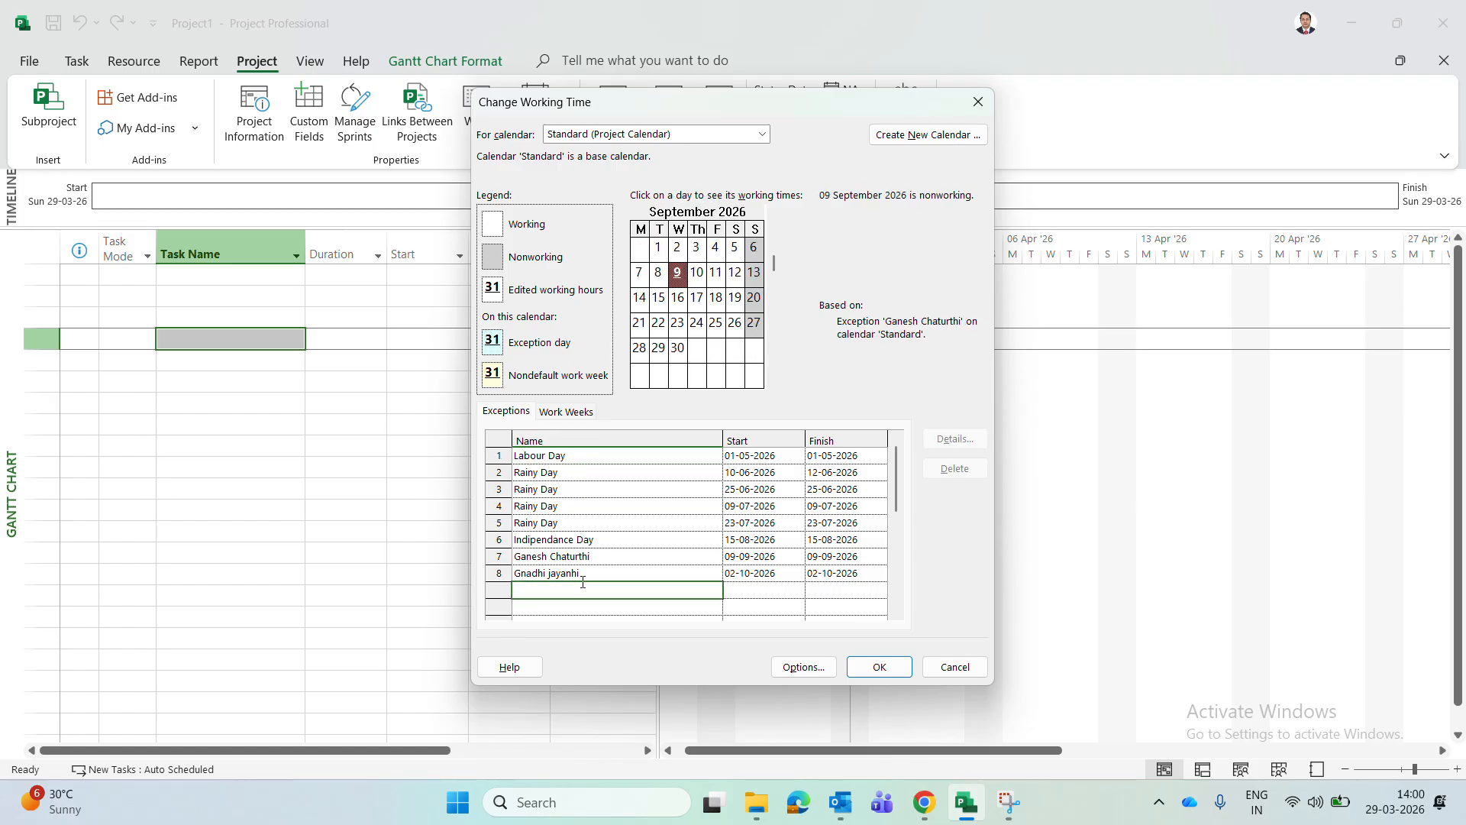
click(760, 135)
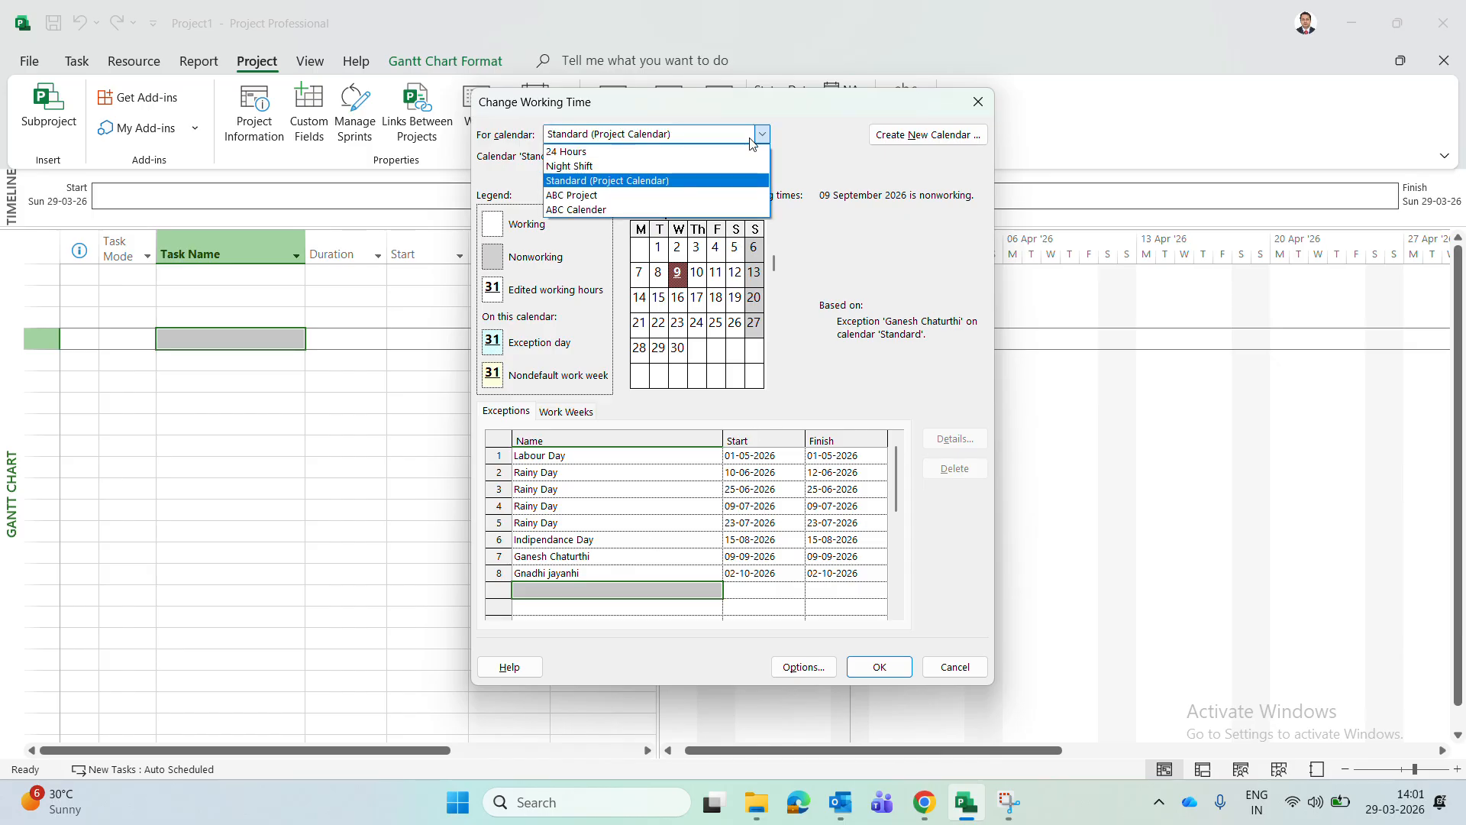
click(639, 194)
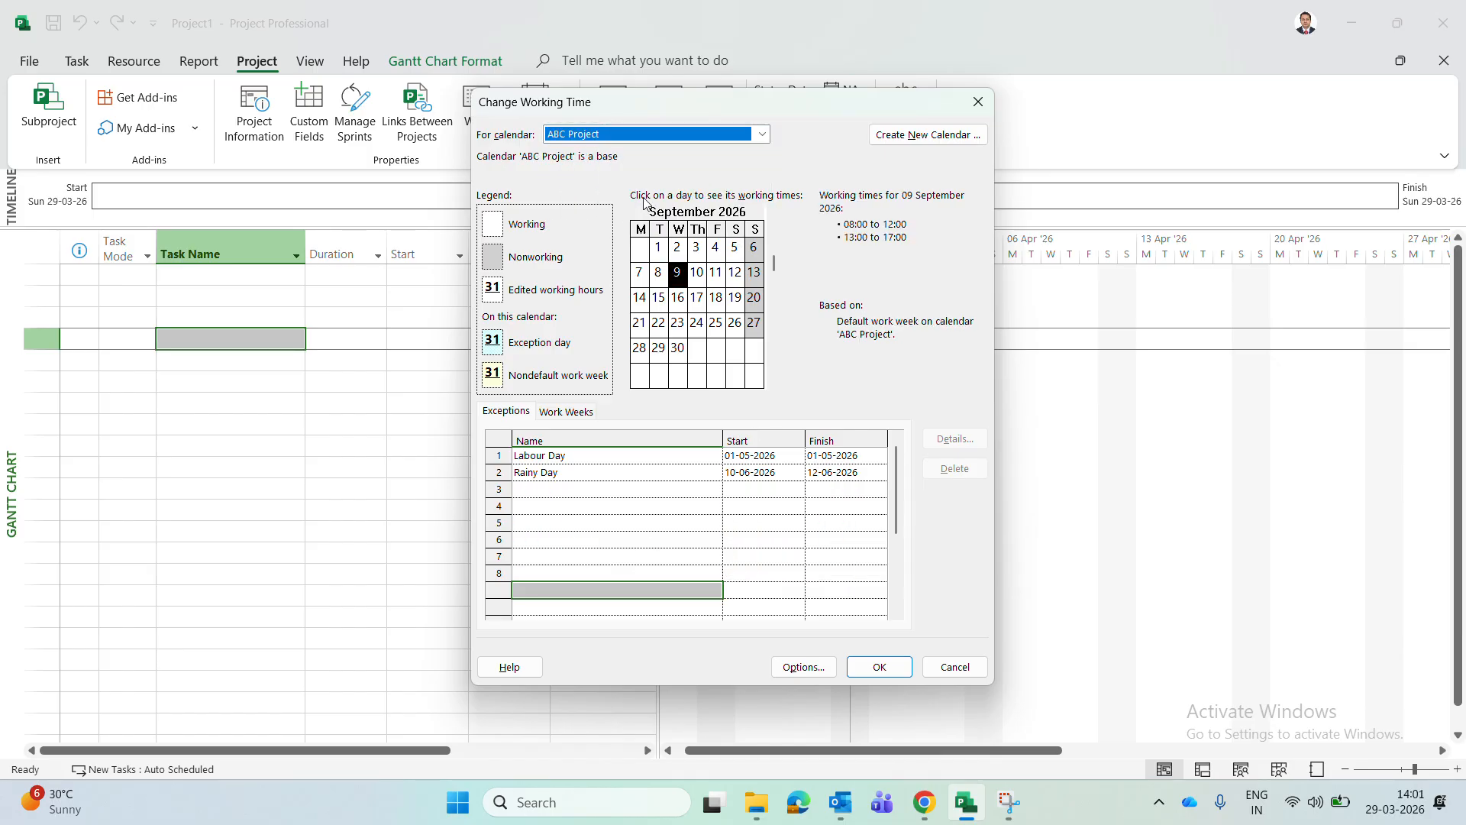
click(763, 131)
click(624, 211)
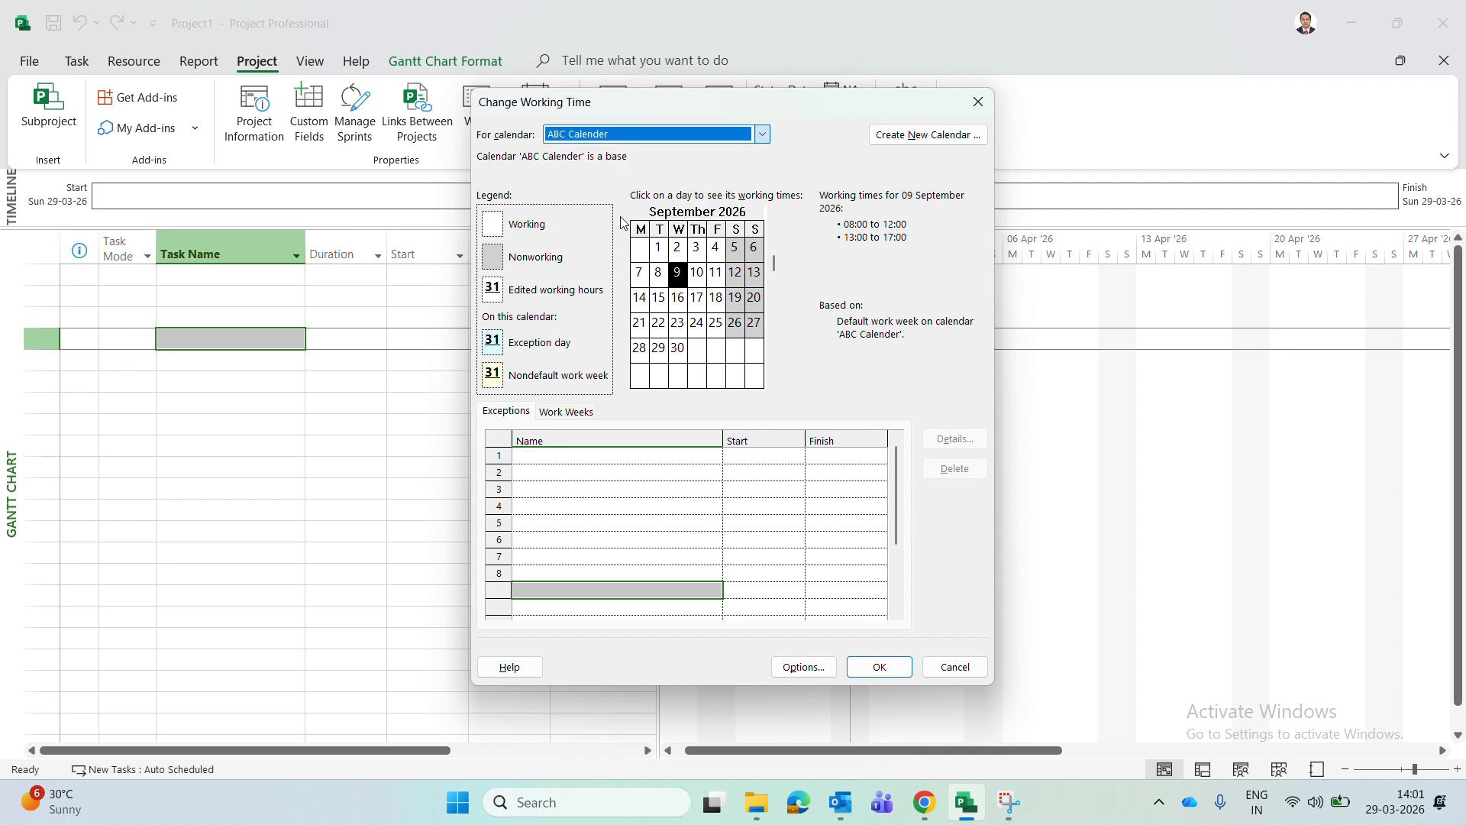
click(641, 487)
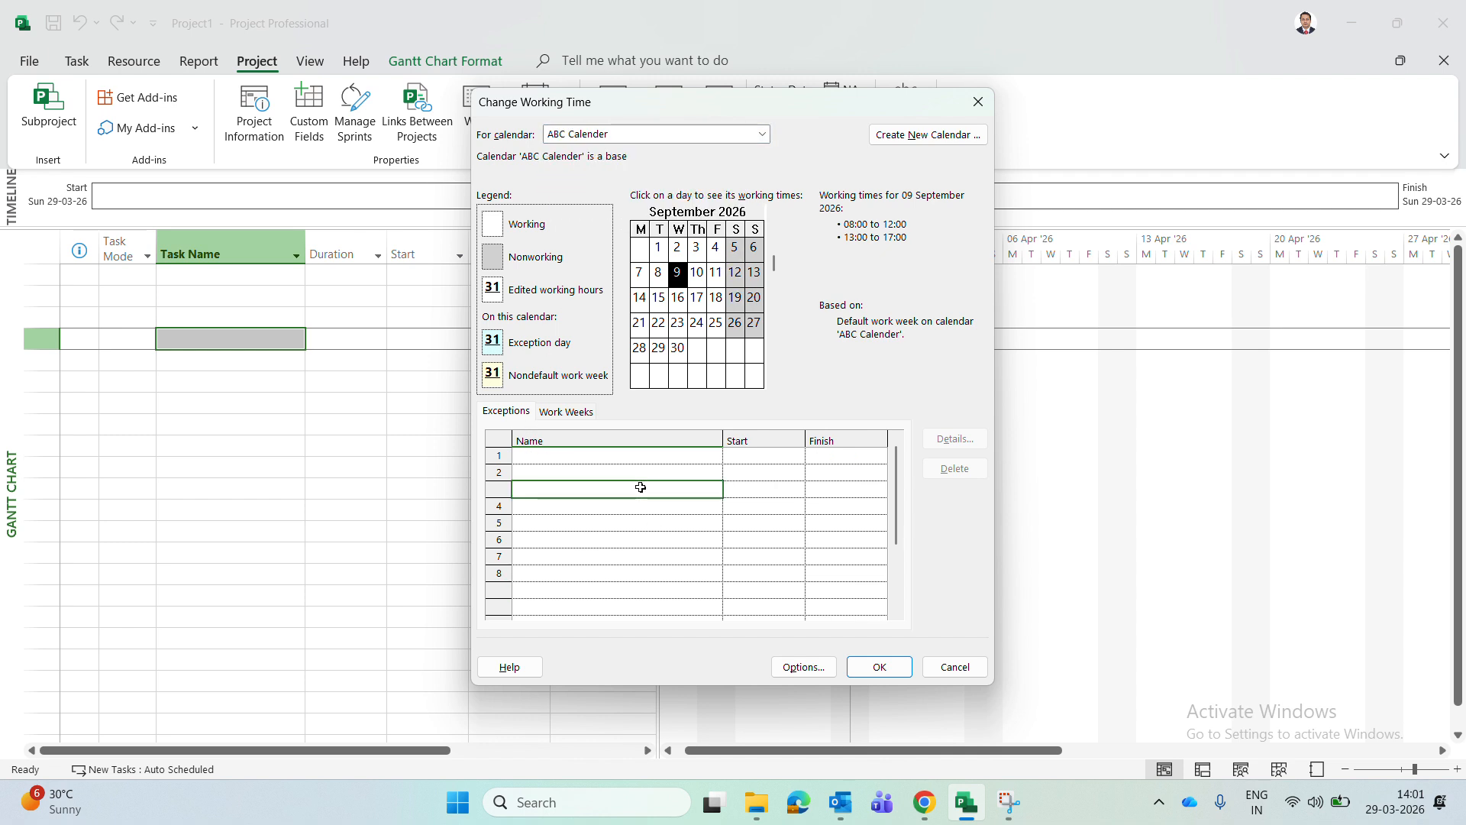
click(879, 667)
click(263, 304)
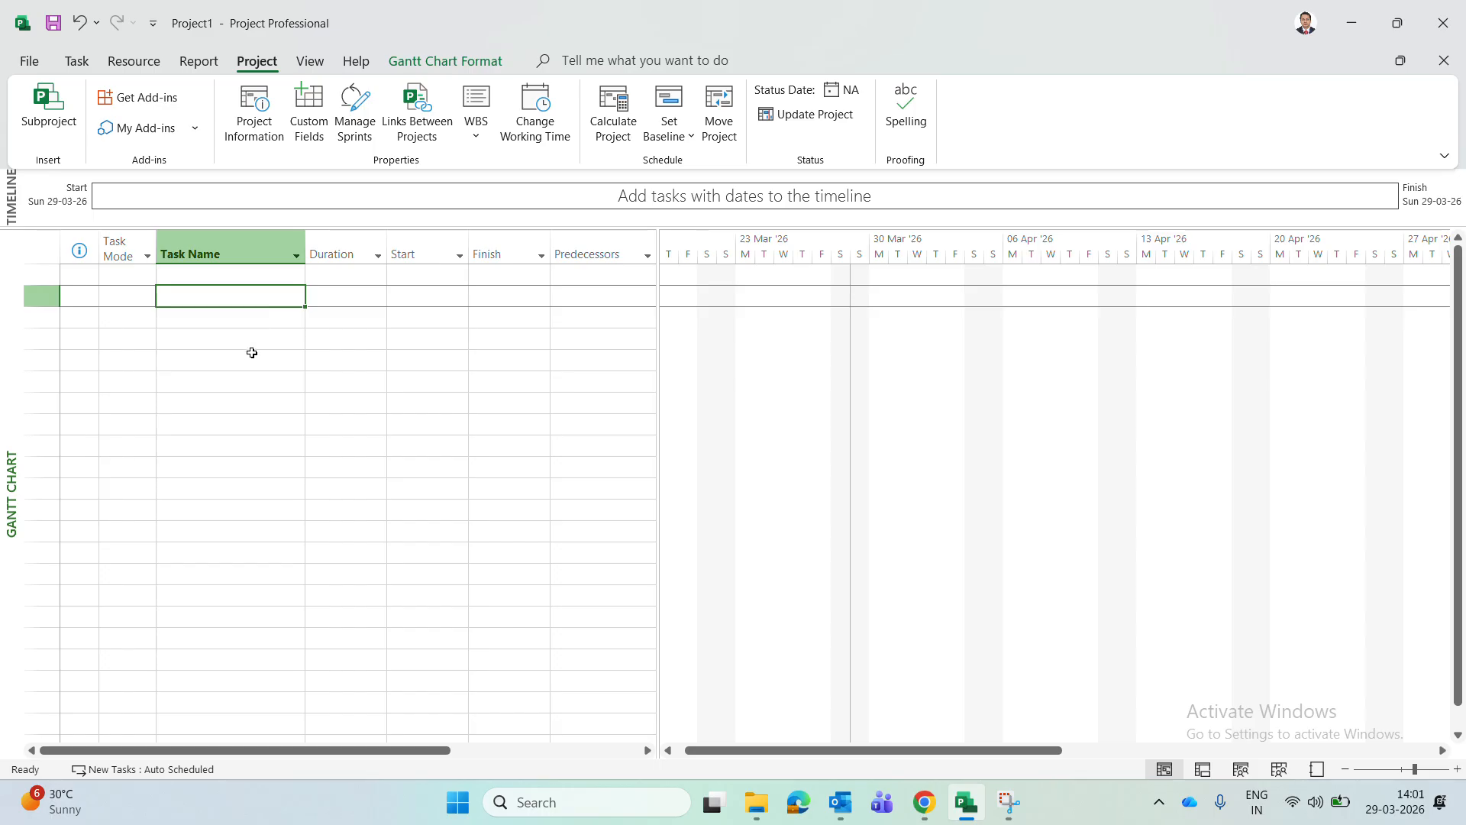
Open the project information and keep the project scheduled from Project Start Date.
double_click(256, 65)
click(256, 67)
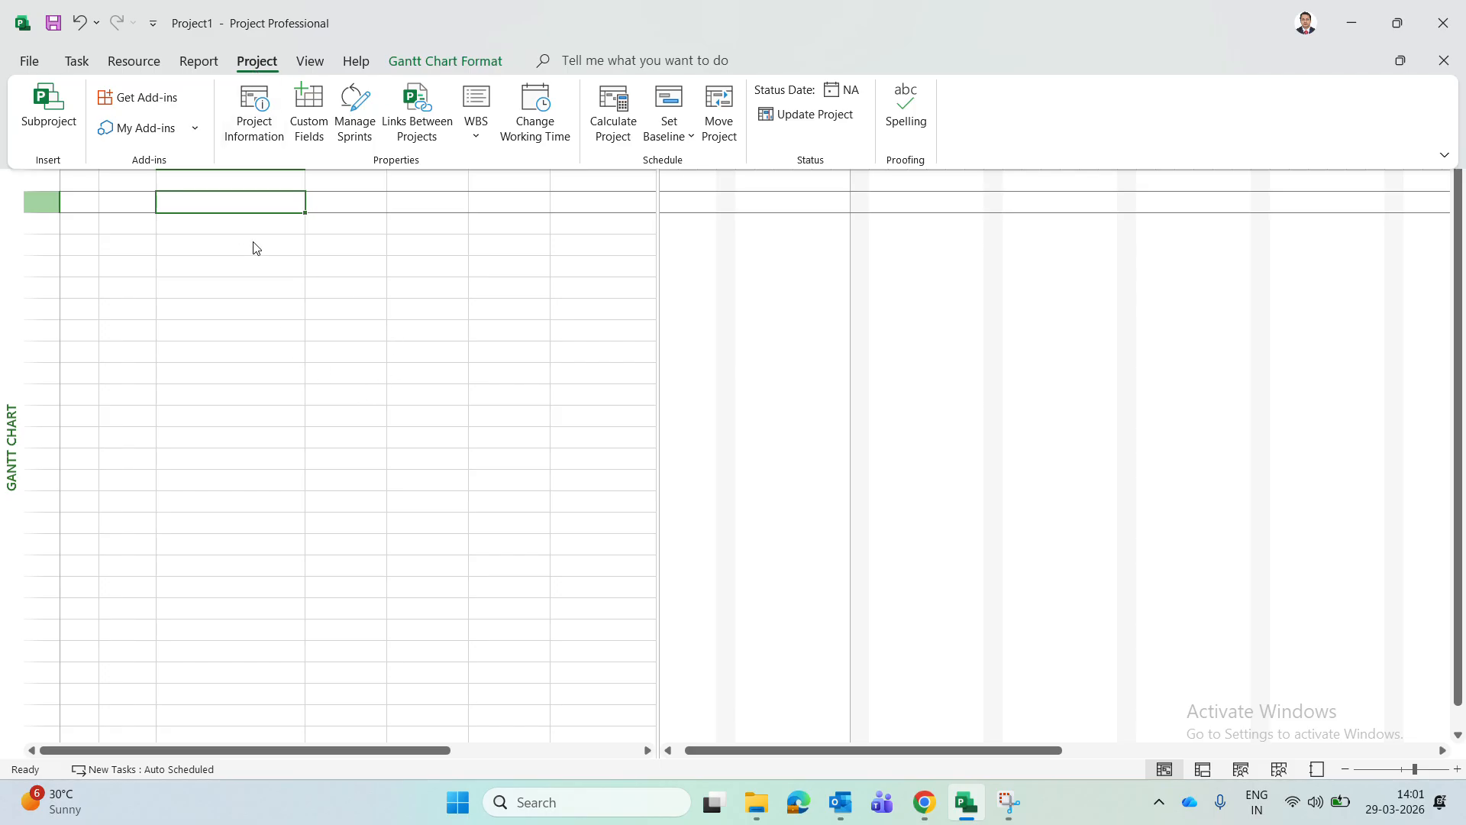
click(260, 116)
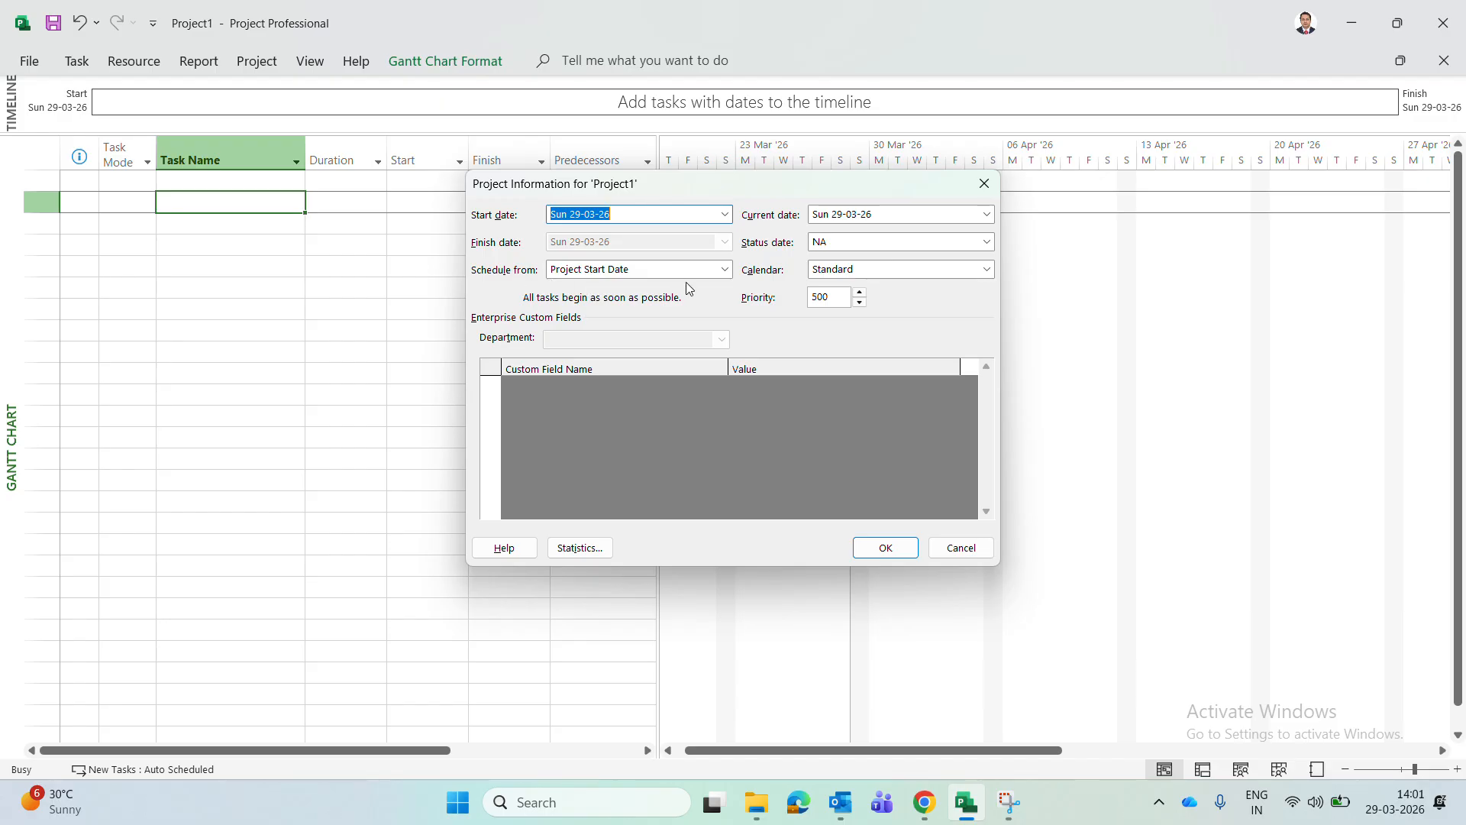
click(725, 270)
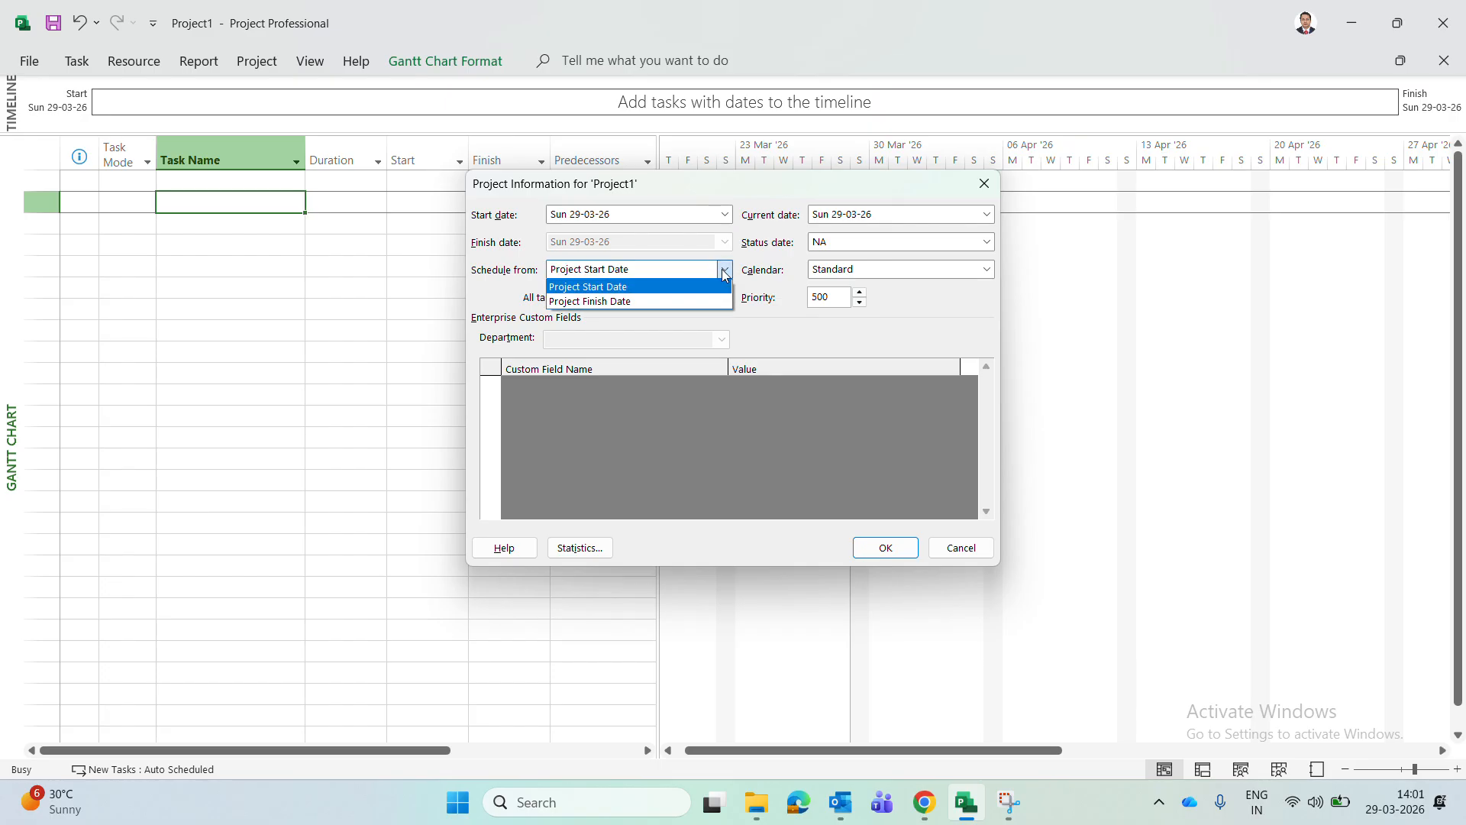
click(619, 288)
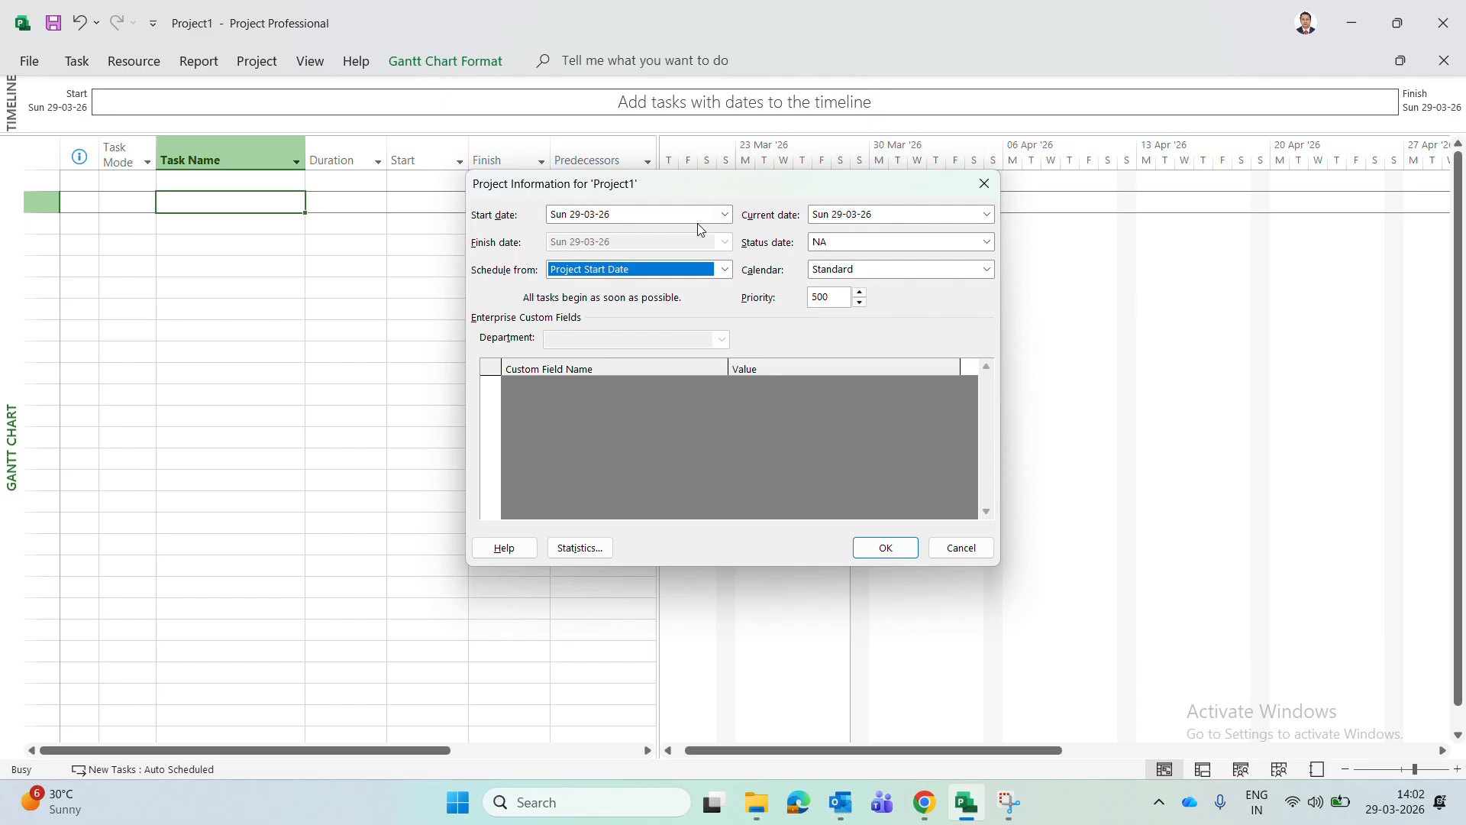
Set the project's start date to Wednesday 01-04-2026.
click(729, 219)
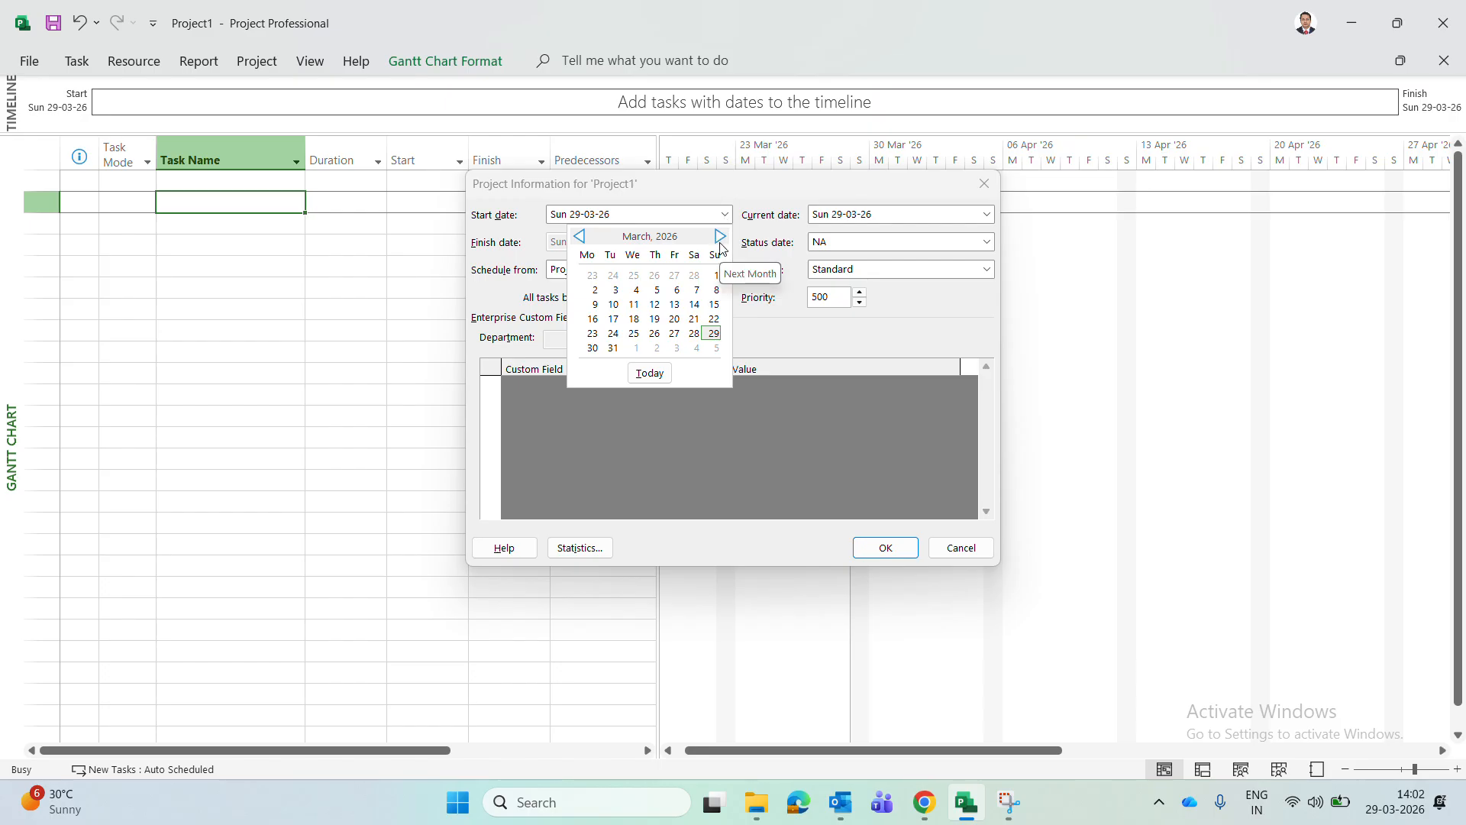
click(720, 238)
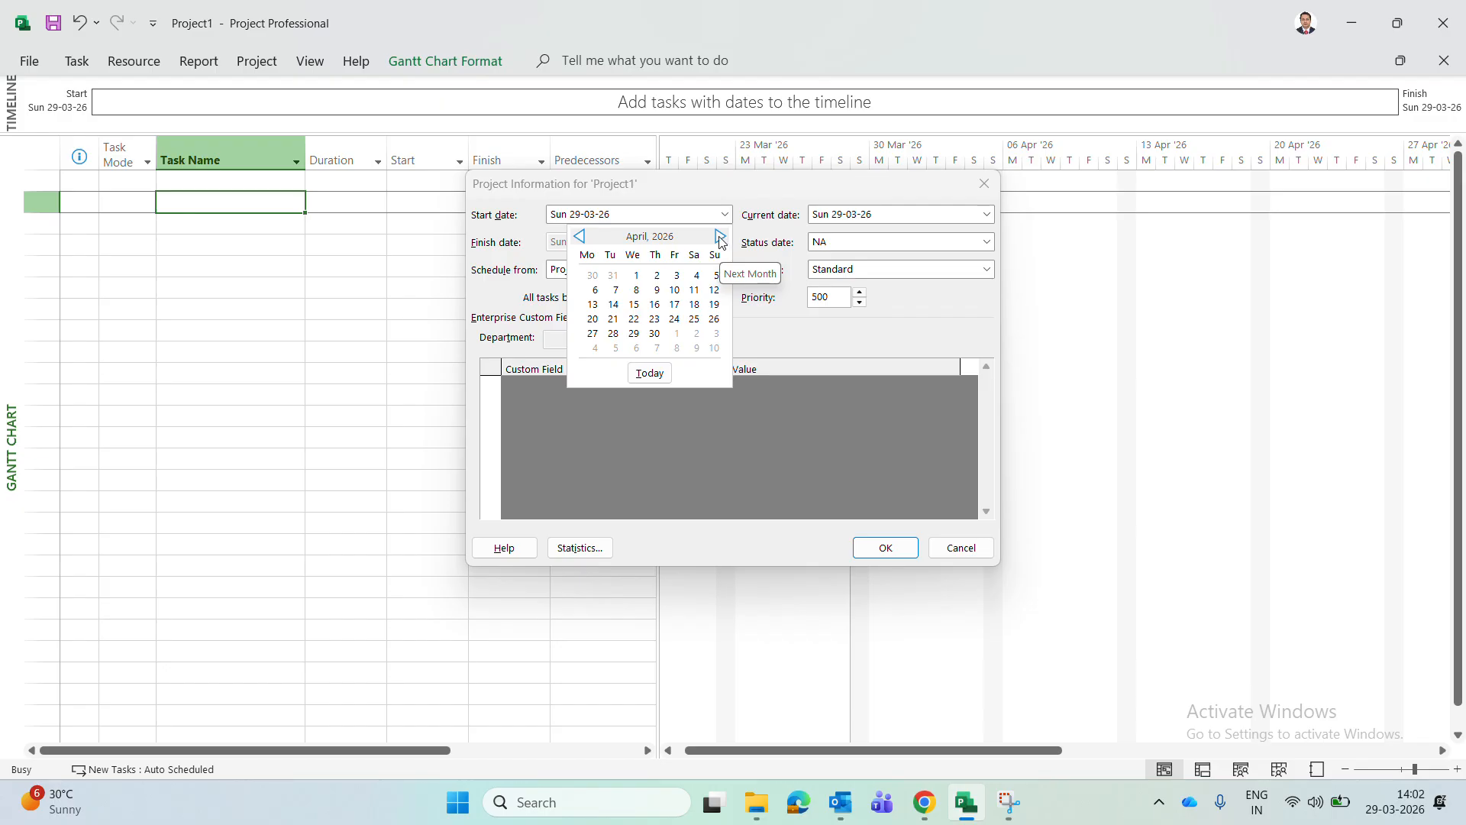
click(638, 277)
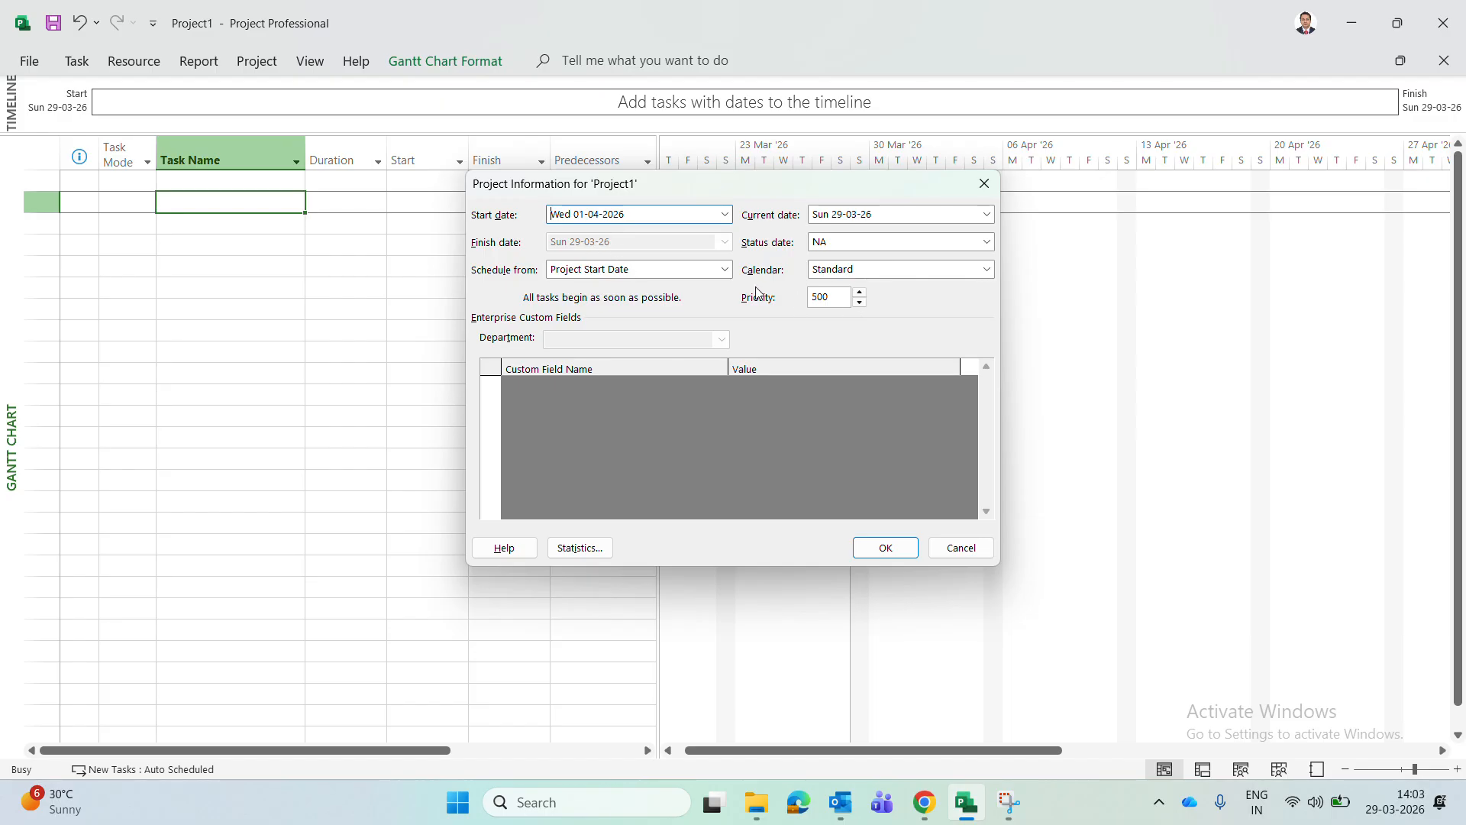
Assign ABC Calender as the project calendar and apply the project information.
click(992, 272)
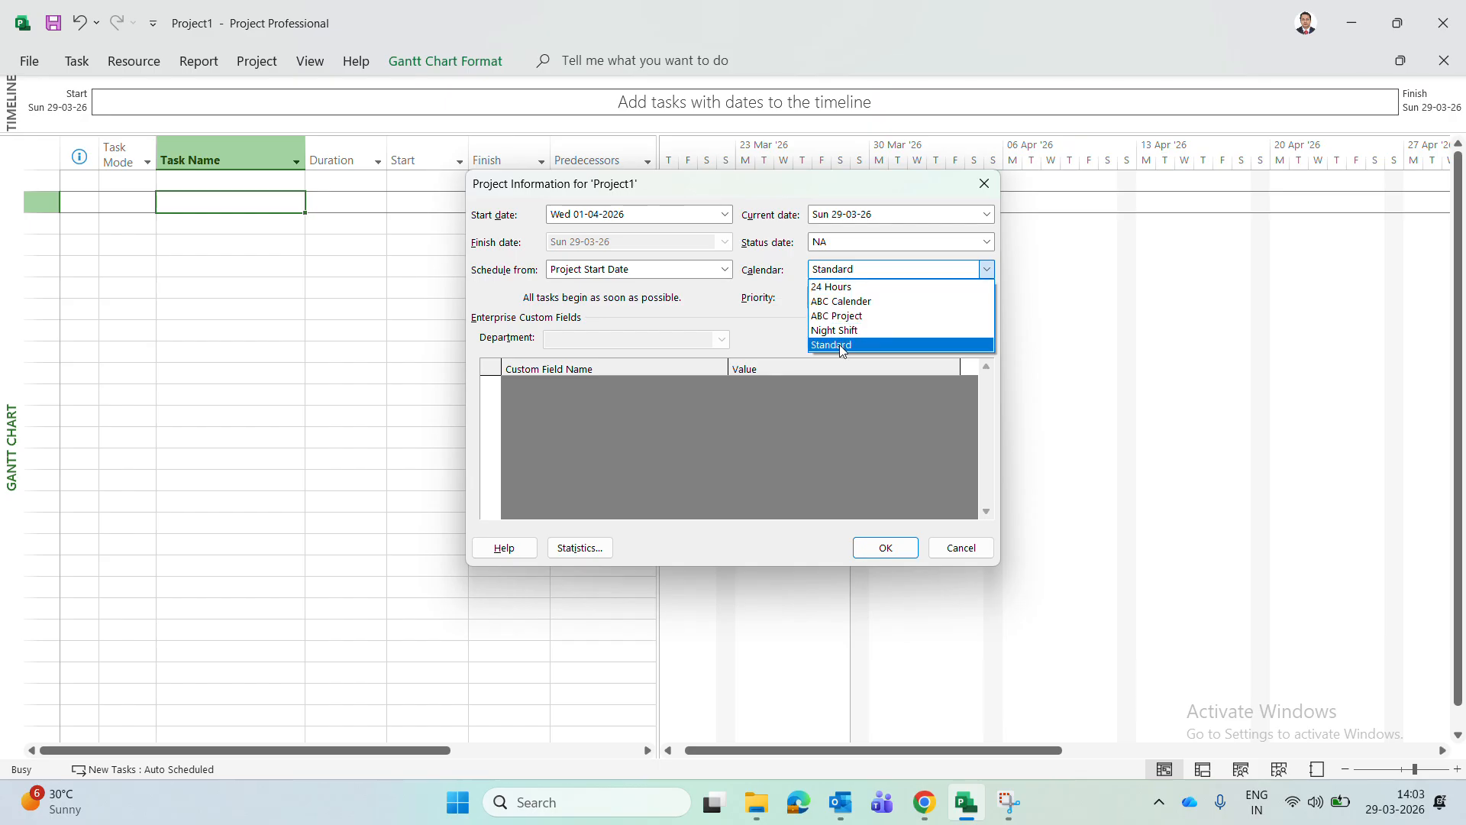
click(854, 302)
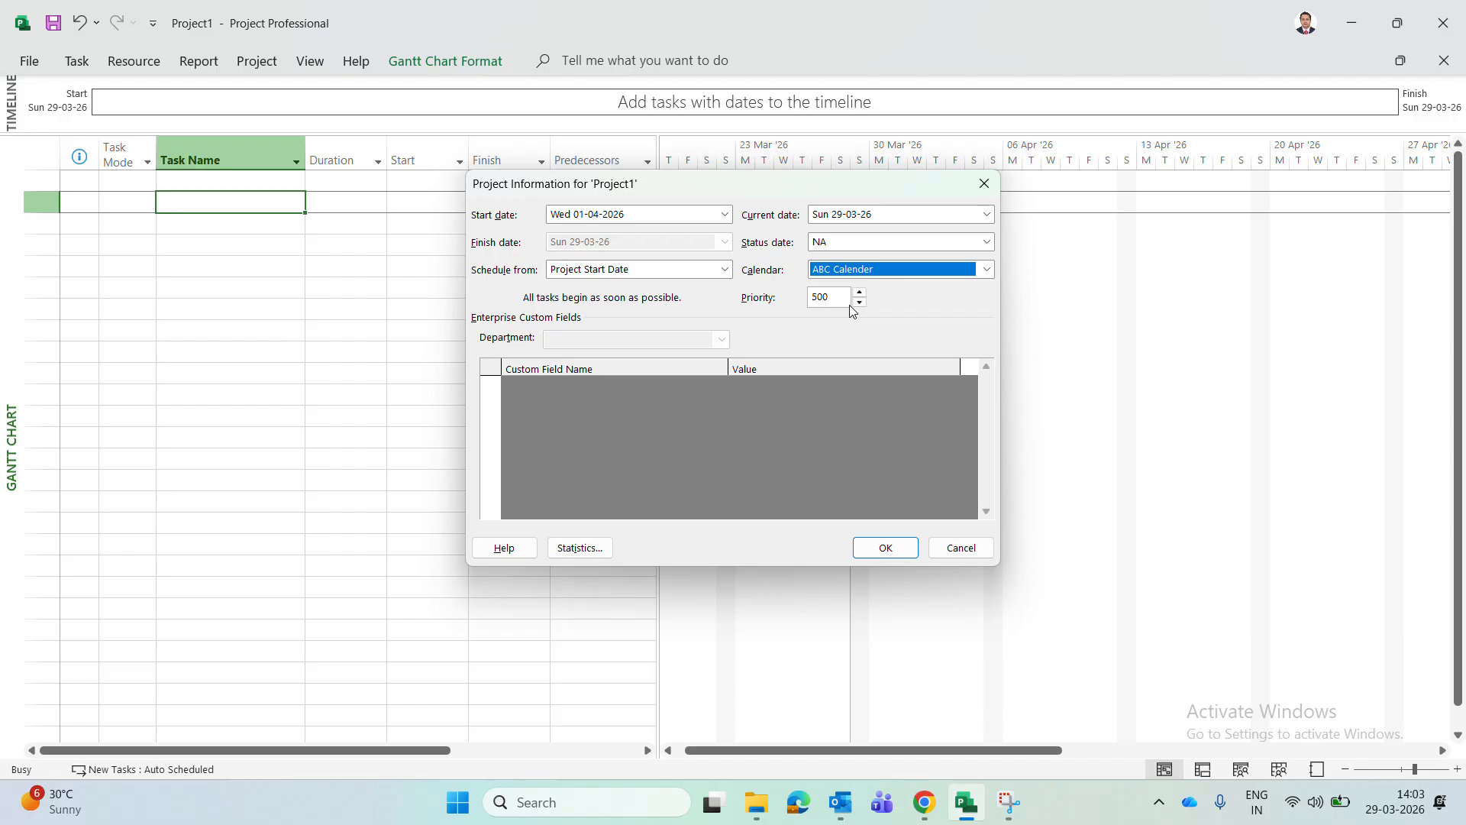
click(885, 554)
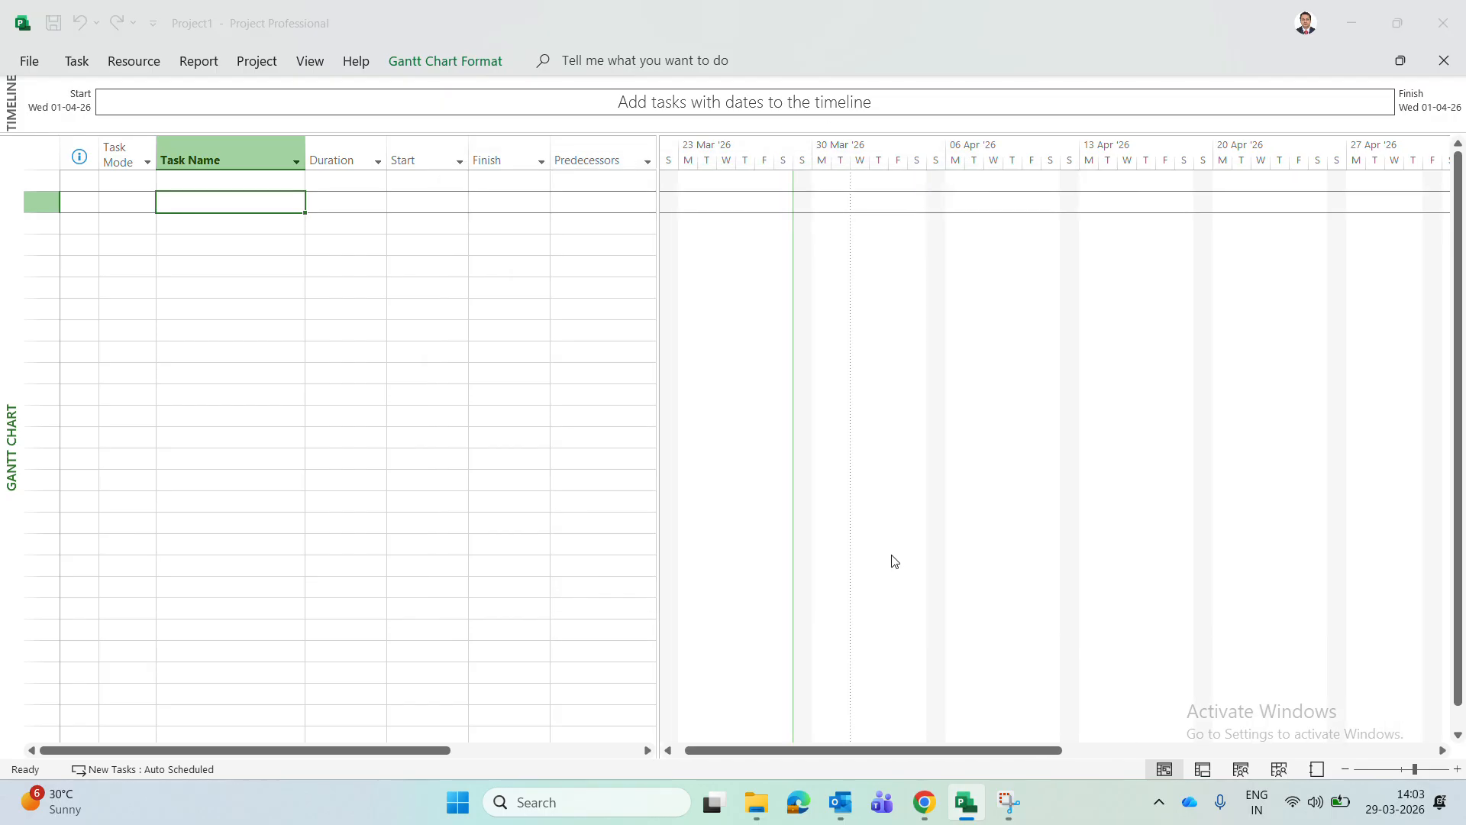
click(248, 272)
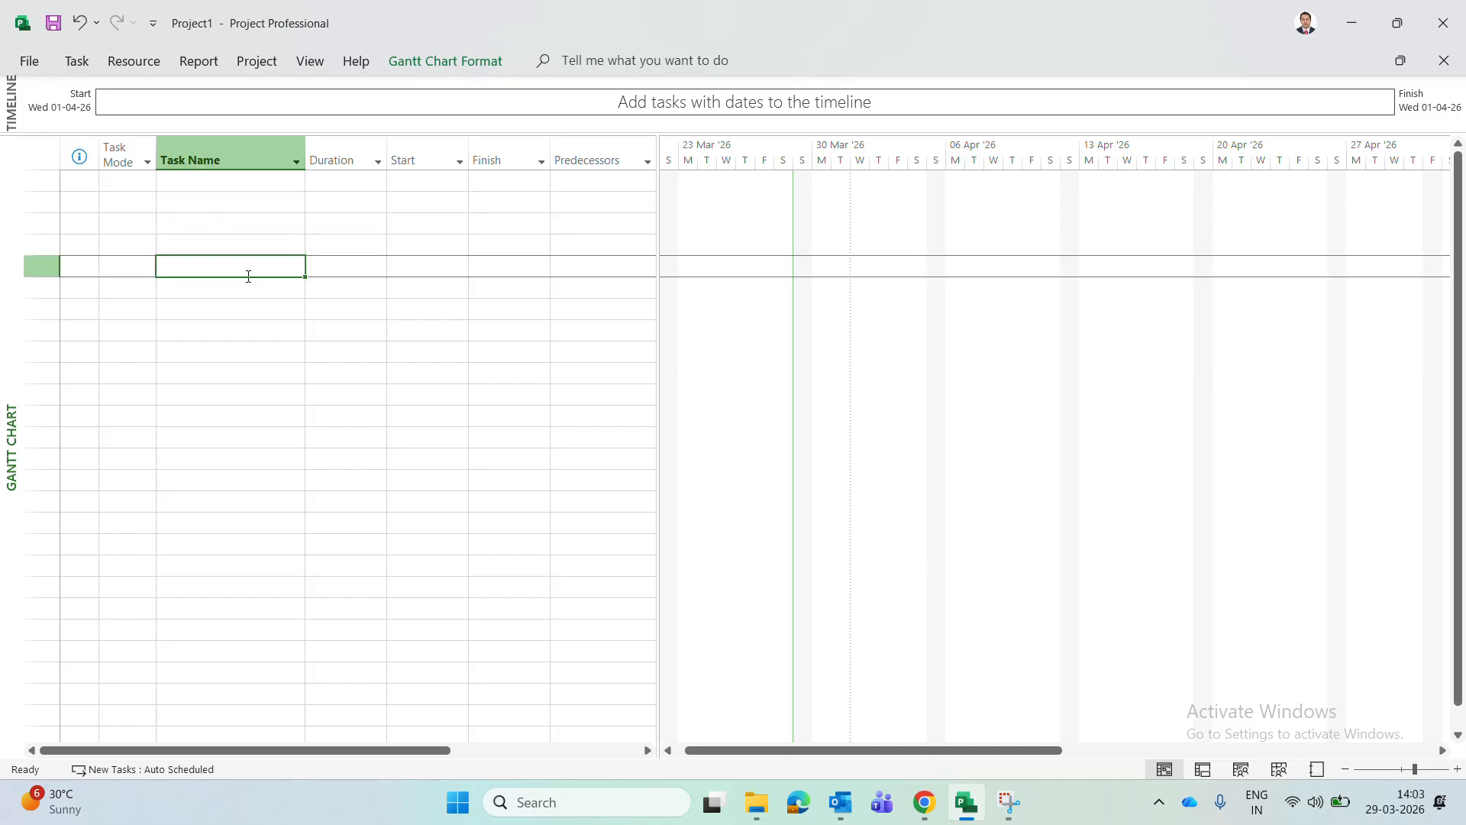